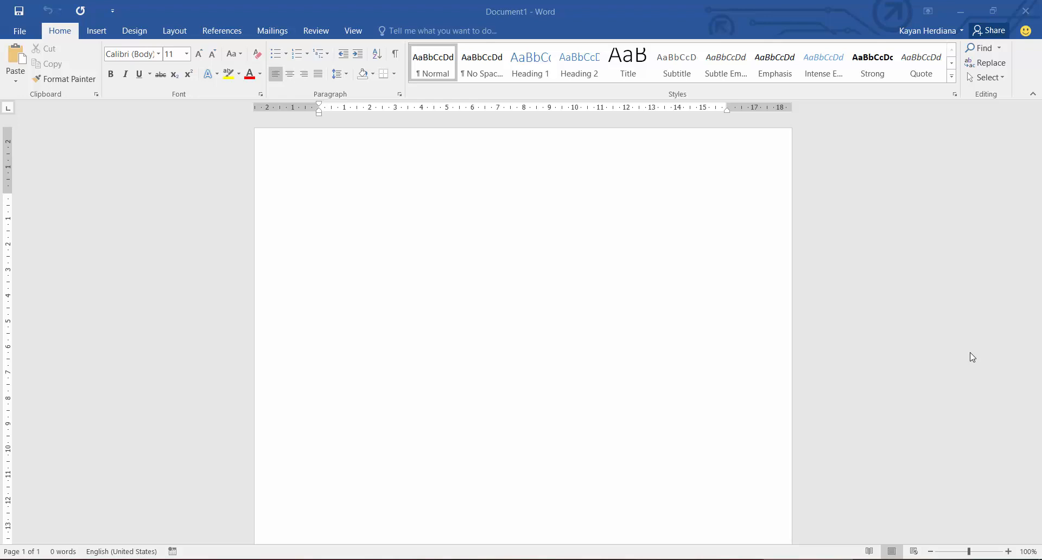
Switch from Notepad to Word, then show the LATIHAN 2 exercise sheet in Picture Manager
{"action": "left_click", "coordinate": [719, 559]}
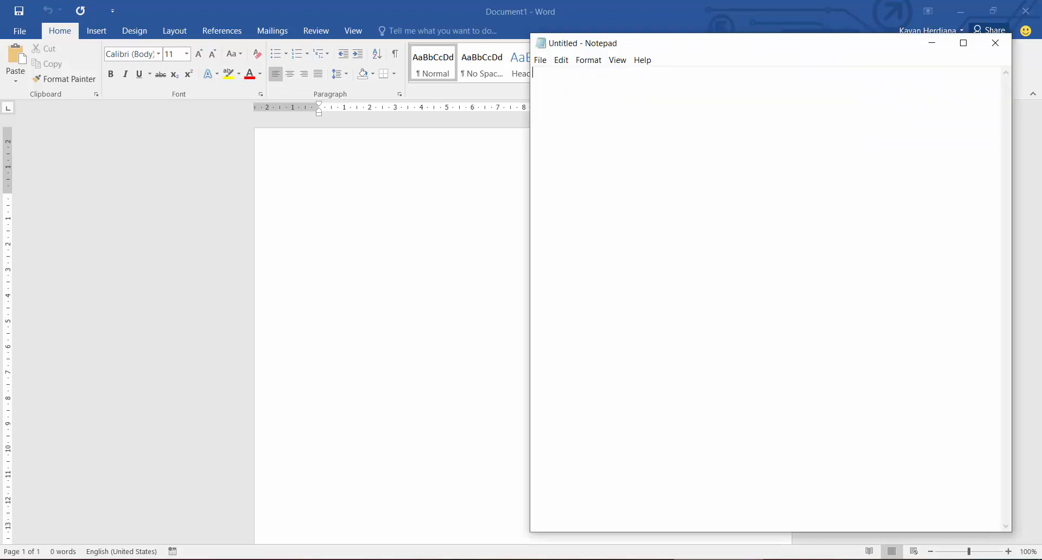
{"action": "left_click", "coordinate": [539, 559]}
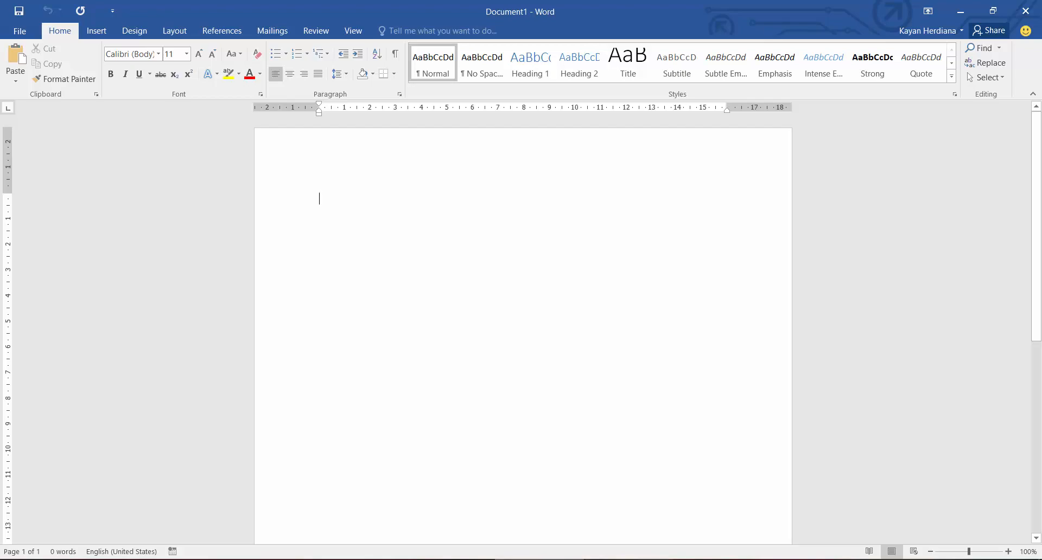
{"action": "left_click", "coordinate": [639, 559]}
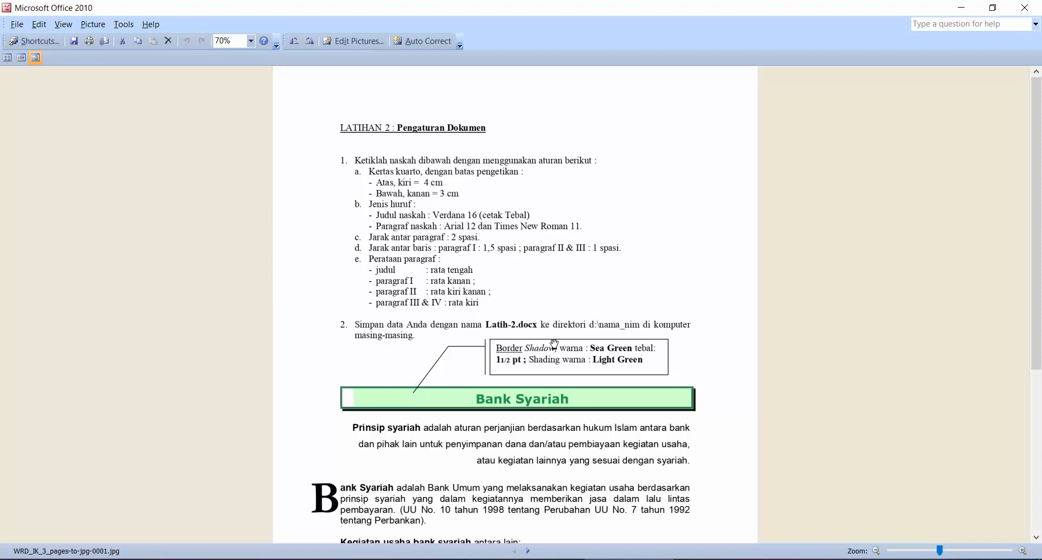
Snap the Picture Manager window with the LATIHAN 2 image to the screen's right half
{"action": "scroll", "coordinate": [556, 342], "scroll_direction": "down", "scroll_amount": 5}
{"action": "scroll", "coordinate": [551, 326], "scroll_direction": "up", "scroll_amount": 3}
{"action": "scroll", "coordinate": [551, 325], "scroll_direction": "up", "scroll_amount": 2}
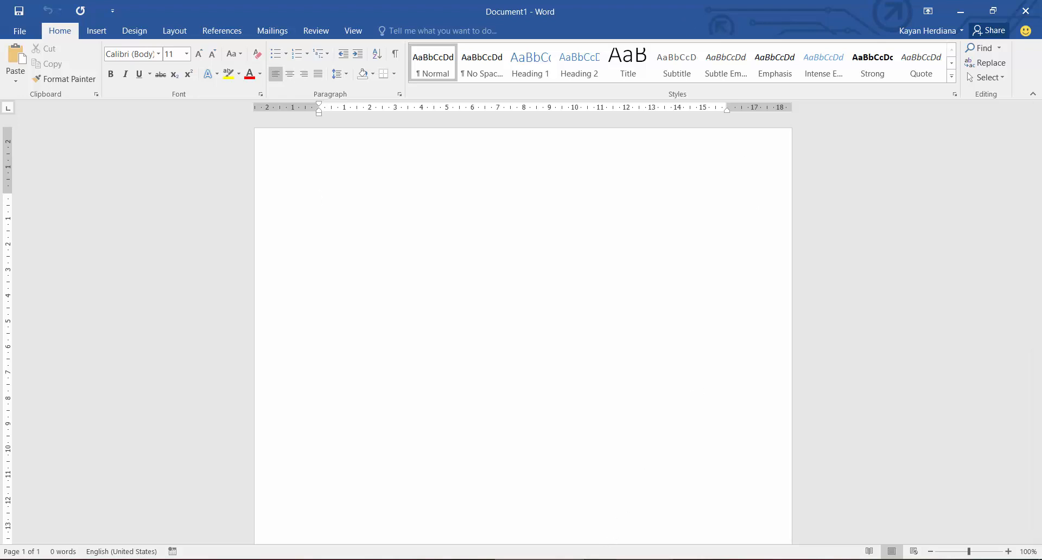
{"action": "left_click", "coordinate": [615, 559]}
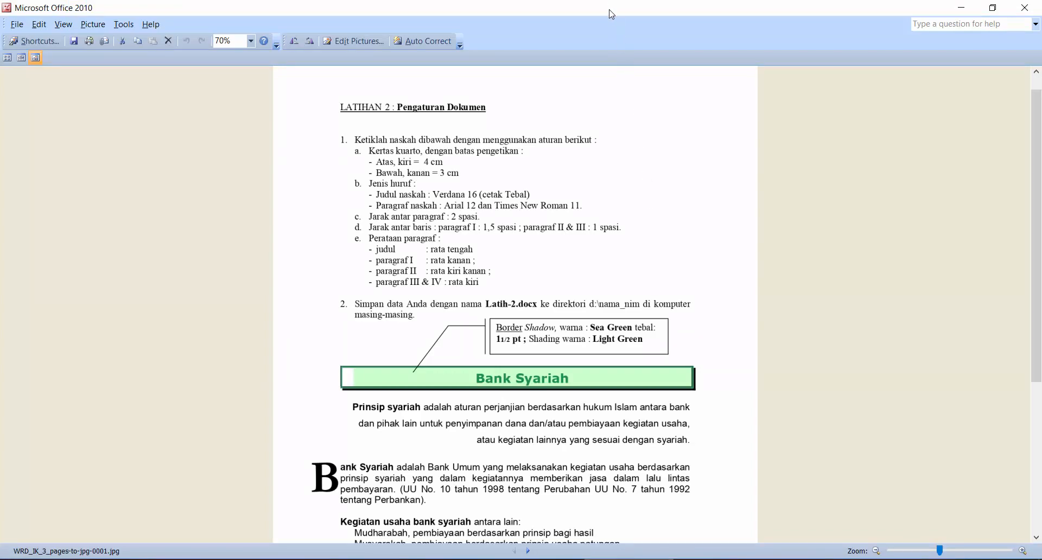
{"action": "left_click_drag", "start_coordinate": [612, 11], "coordinate": [1040, 145]}
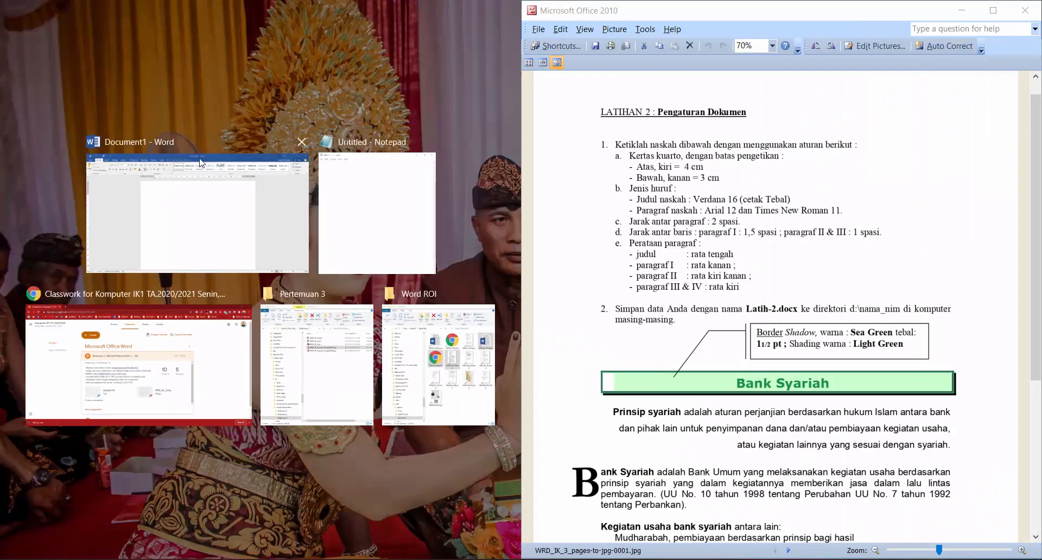
Snap Word to the left half and note '- pengaturan ukuran kertas' in Notepad
{"action": "left_click", "coordinate": [212, 196]}
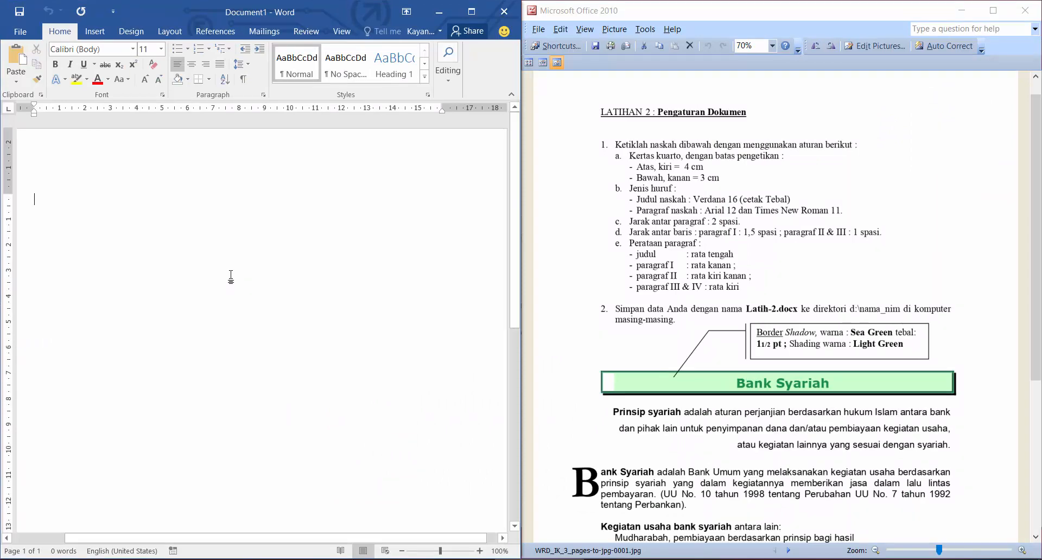
{"action": "scroll", "coordinate": [230, 274], "scroll_direction": "down", "scroll_amount": 2, "text": "ctrl"}
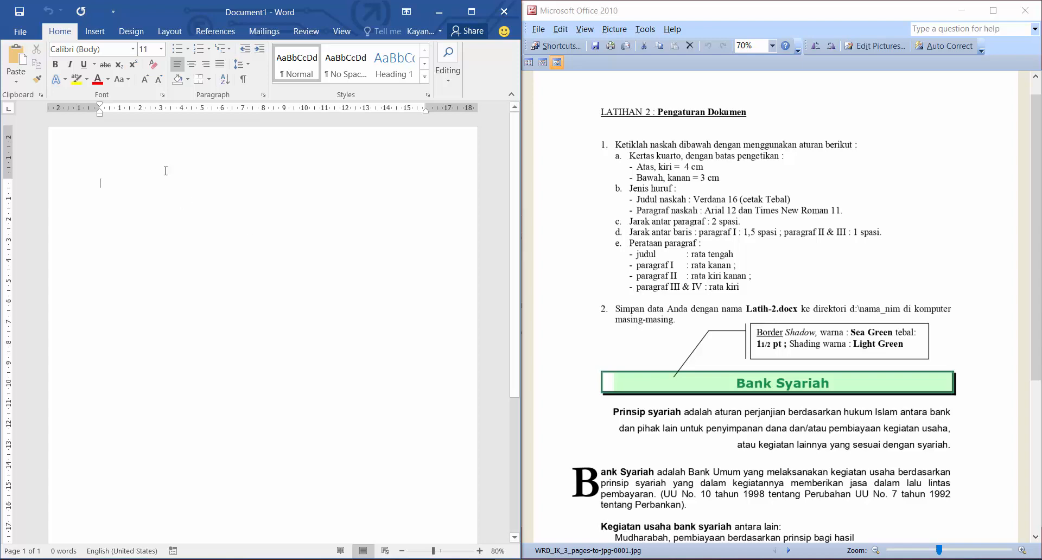
{"action": "left_click", "coordinate": [732, 559]}
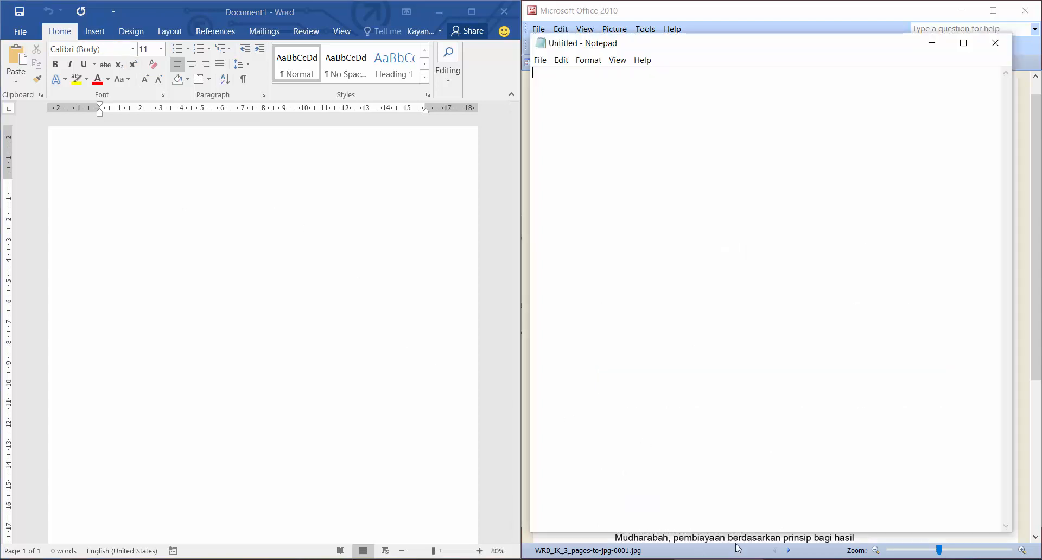
{"action": "type", "text": "- penga"}
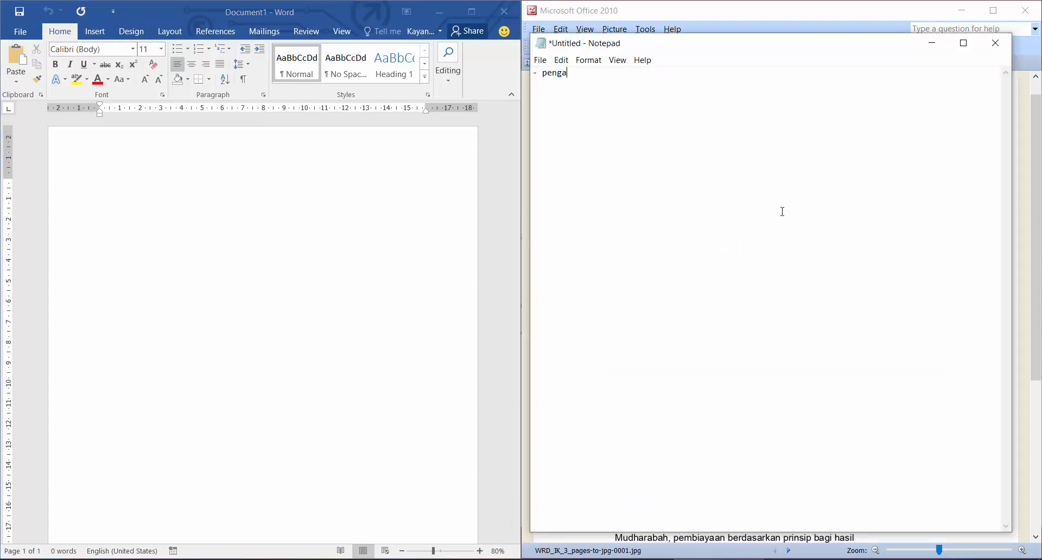
{"action": "type", "text": "turan ukuran e"}
{"action": "key", "text": "BackSpace"}
{"action": "type", "text": "kertas"}
{"action": "key", "text": "Return"}
{"action": "left_click", "coordinate": [696, 10]}
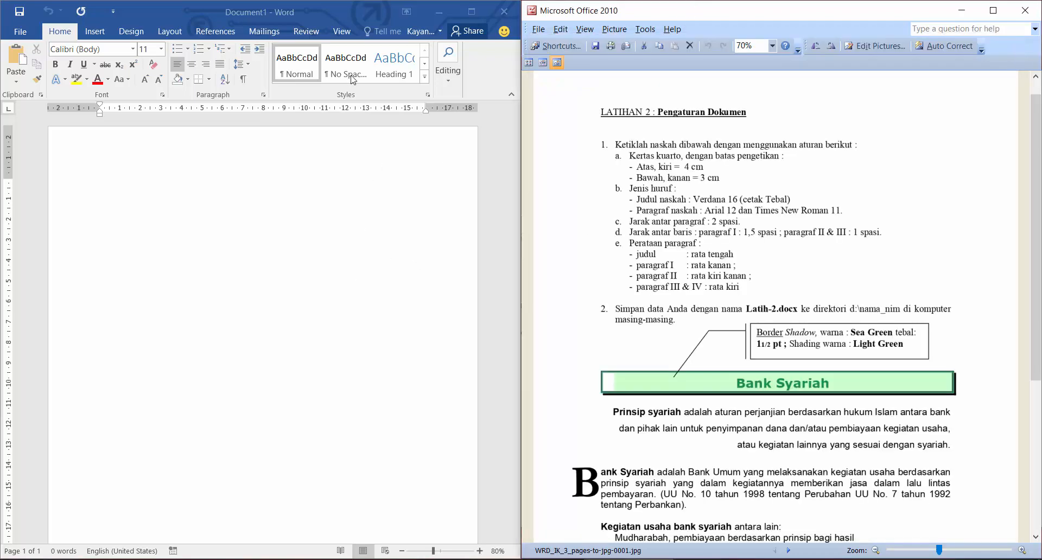
Choose A4 (210 x 297 mm) from the Layout tab's Size list
{"action": "left_click", "coordinate": [169, 34]}
{"action": "left_click", "coordinate": [170, 33]}
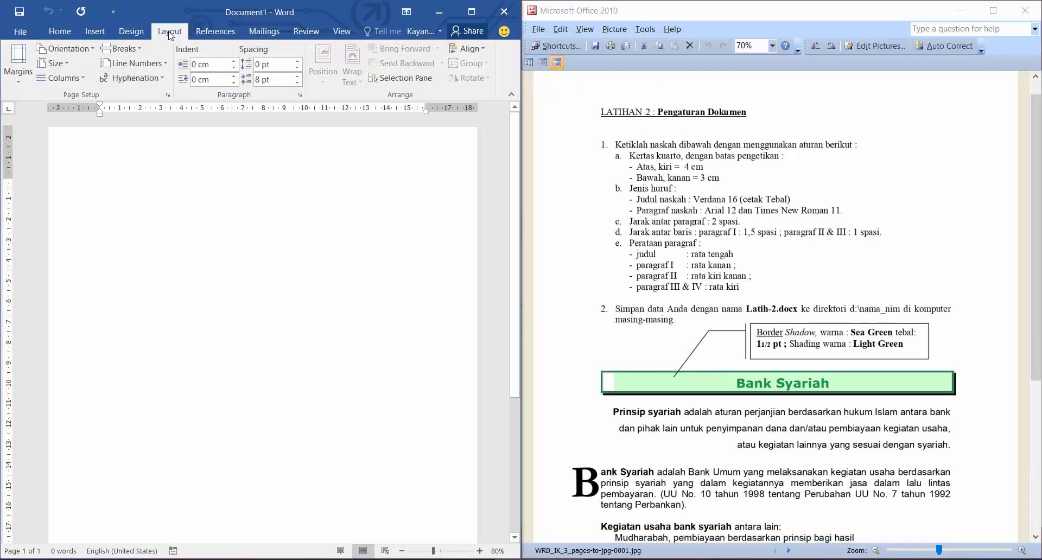
{"action": "left_click", "coordinate": [66, 65]}
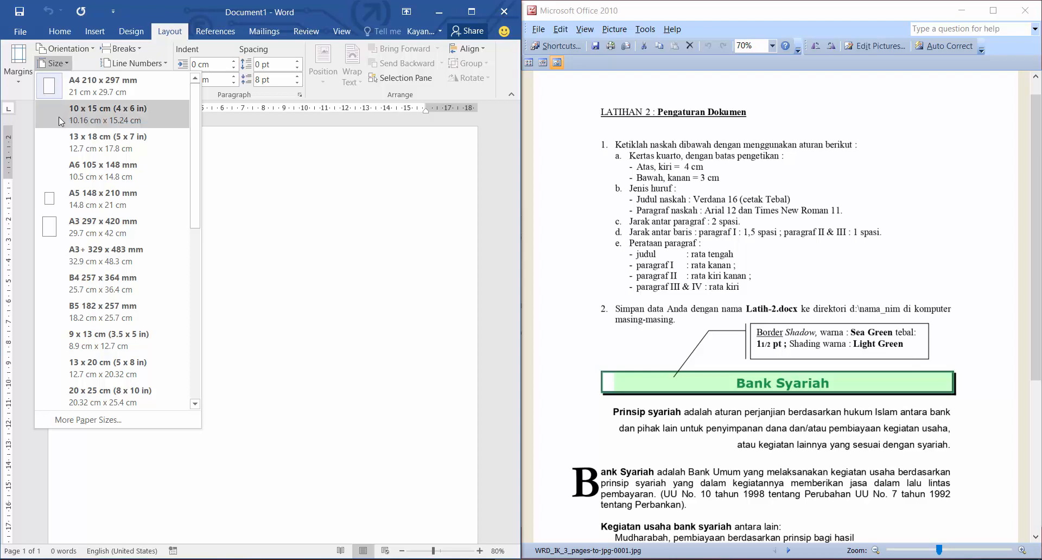
{"action": "scroll", "coordinate": [71, 215], "scroll_direction": "down", "scroll_amount": 5}
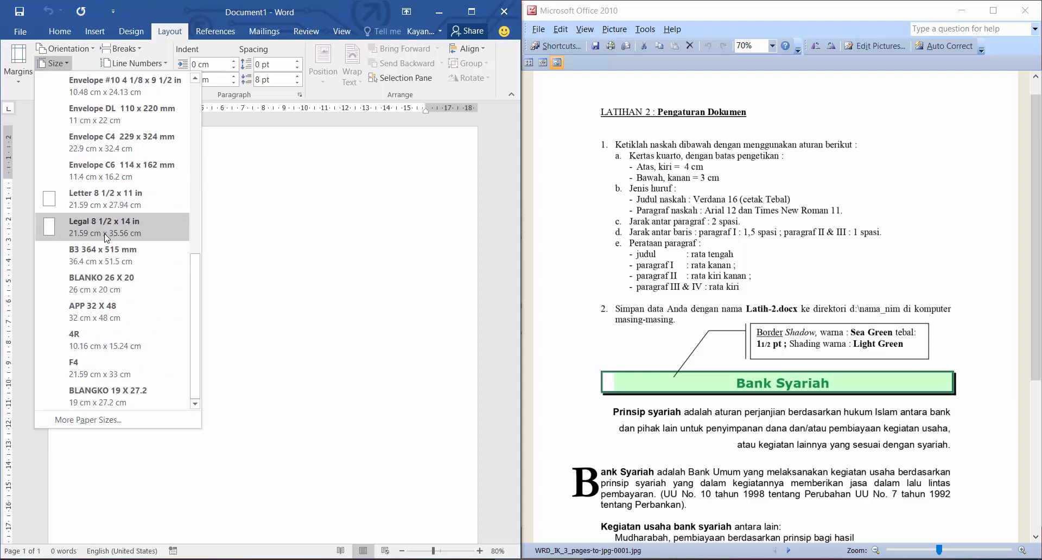
{"action": "scroll", "coordinate": [113, 384], "scroll_direction": "up", "scroll_amount": 1}
{"action": "scroll", "coordinate": [114, 384], "scroll_direction": "up", "scroll_amount": 4}
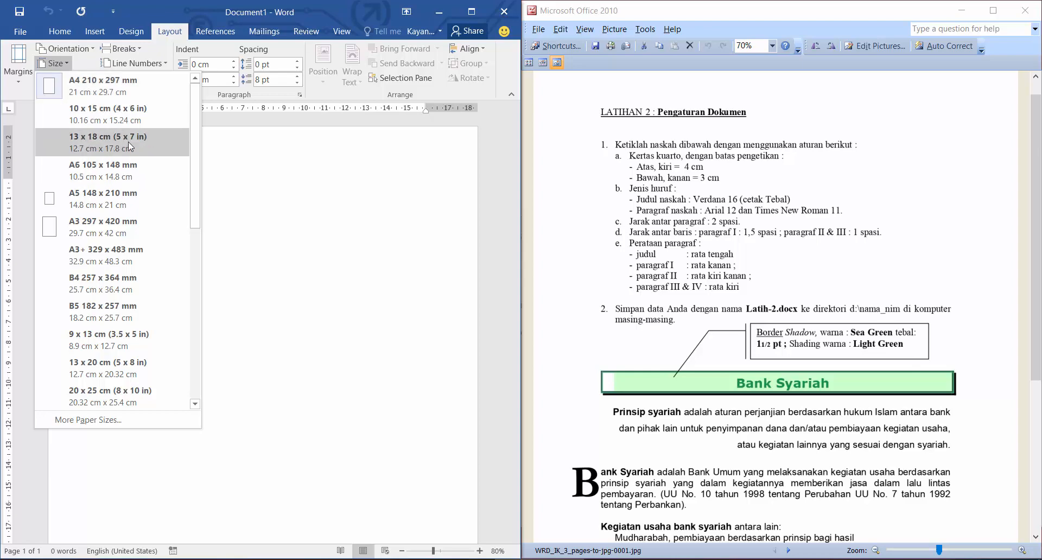
{"action": "left_click", "coordinate": [89, 87]}
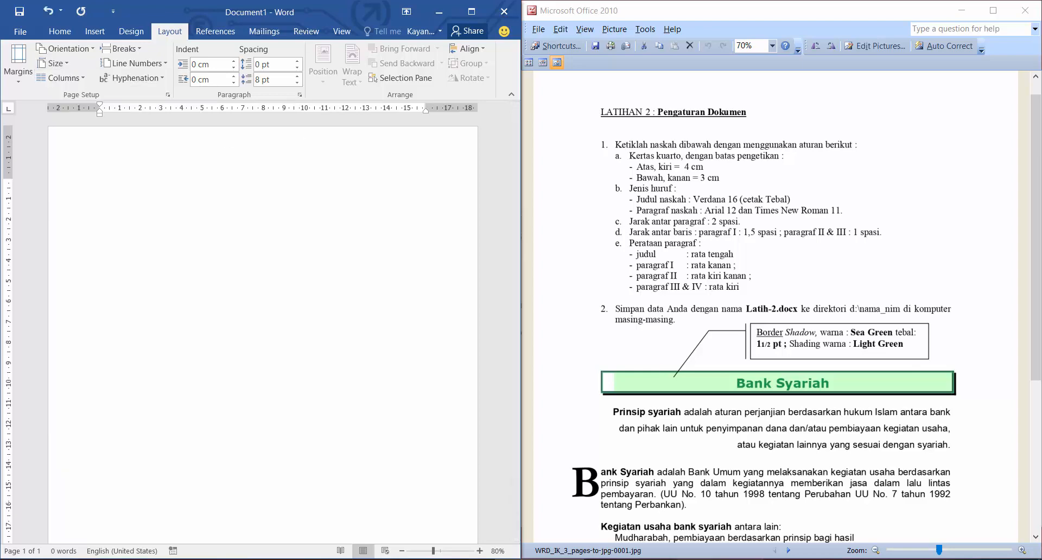
Add 'layout > A4' and 'pengaturan margin (batas pengetikan)' to the Notepad reminder list
{"action": "key", "text": "alt+Tab"}
{"action": "type", "text": "lao"}
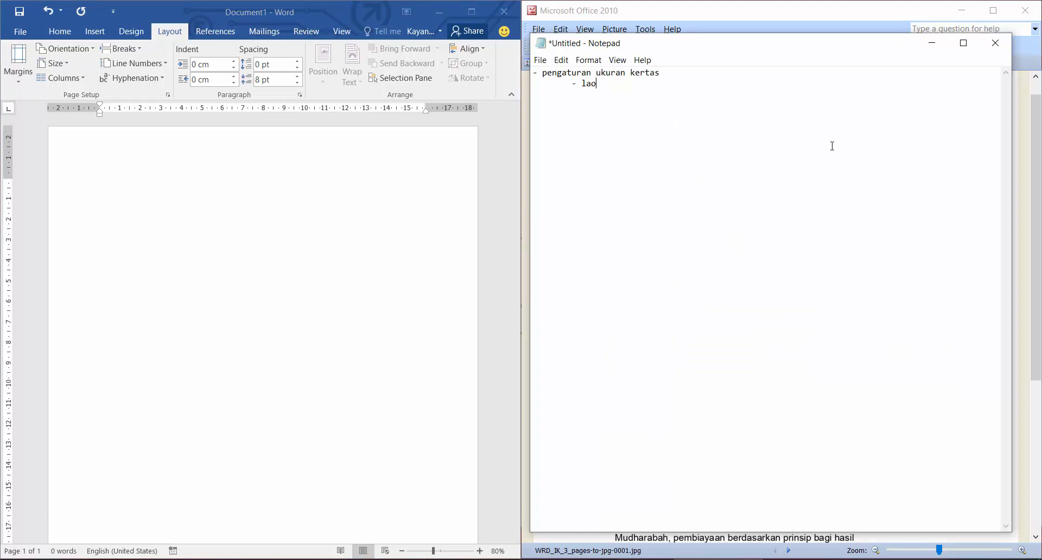
{"action": "key", "text": "BackSpace"}
{"action": "type", "text": "yout > A4"}
{"action": "left_click", "coordinate": [769, 12]}
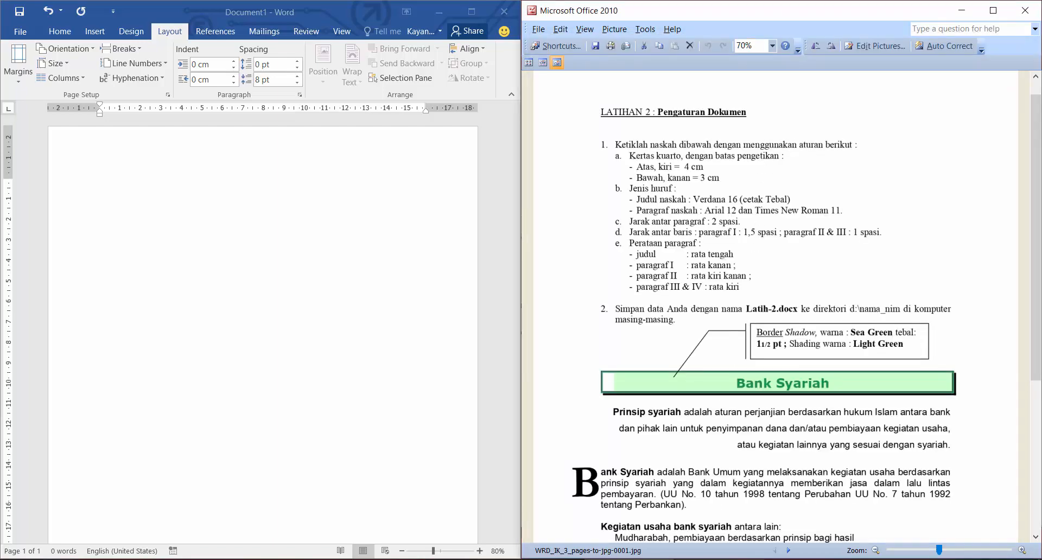
{"action": "key", "text": "alt+Tab"}
{"action": "type", "text": "penga"}
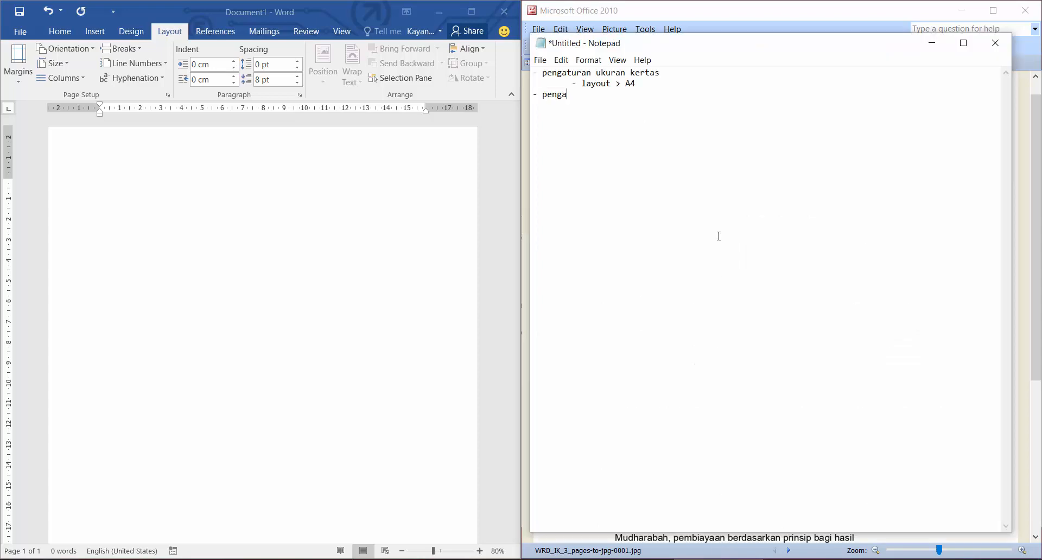
{"action": "type", "text": "turan margin (batas pengetikan)"}
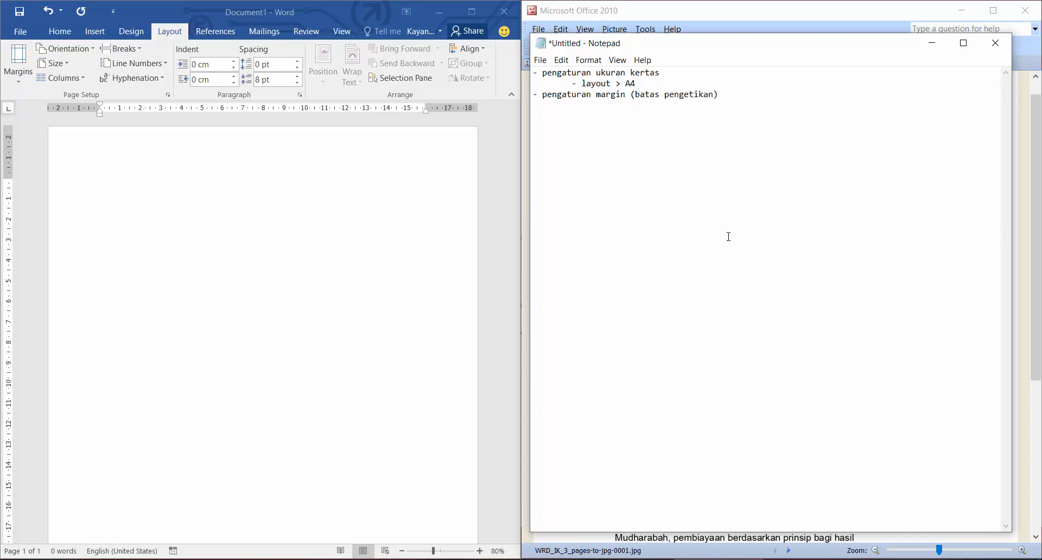
{"action": "left_click", "coordinate": [642, 21]}
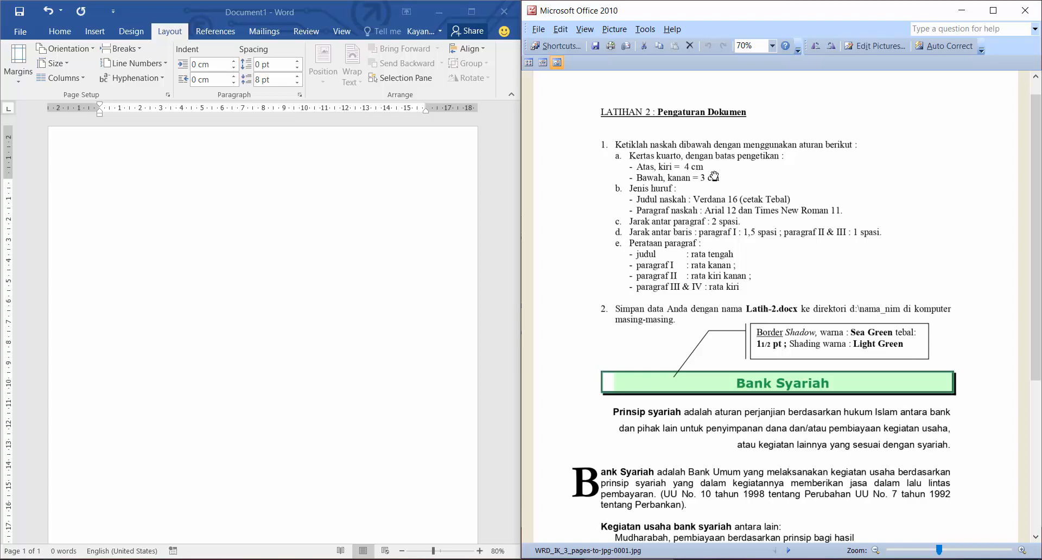
Click into the empty A4 page of Document1 and scroll it briefly
{"action": "left_click", "coordinate": [136, 255]}
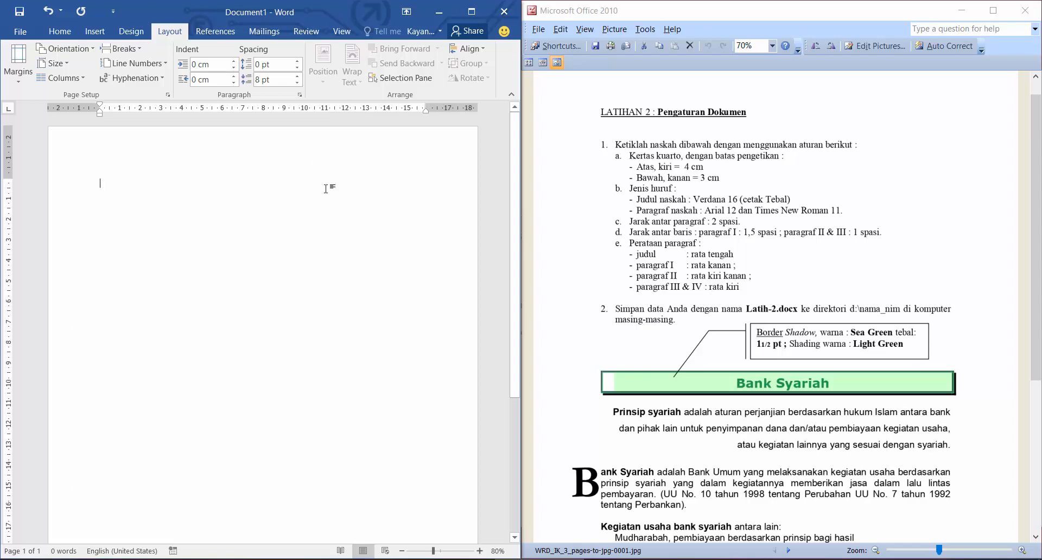
{"action": "scroll", "coordinate": [333, 355], "scroll_direction": "down", "scroll_amount": 2}
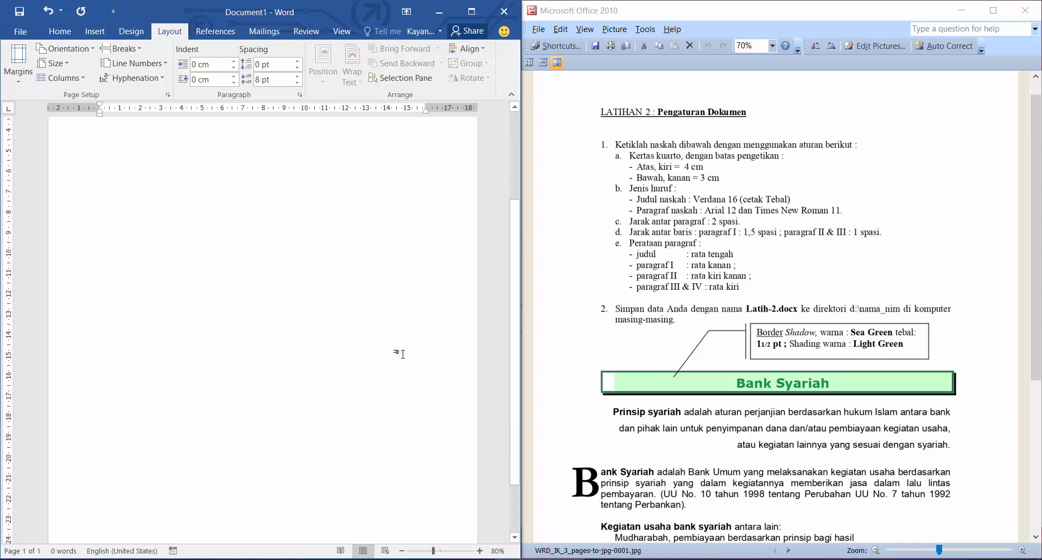
{"action": "scroll", "coordinate": [332, 353], "scroll_direction": "up", "scroll_amount": 2}
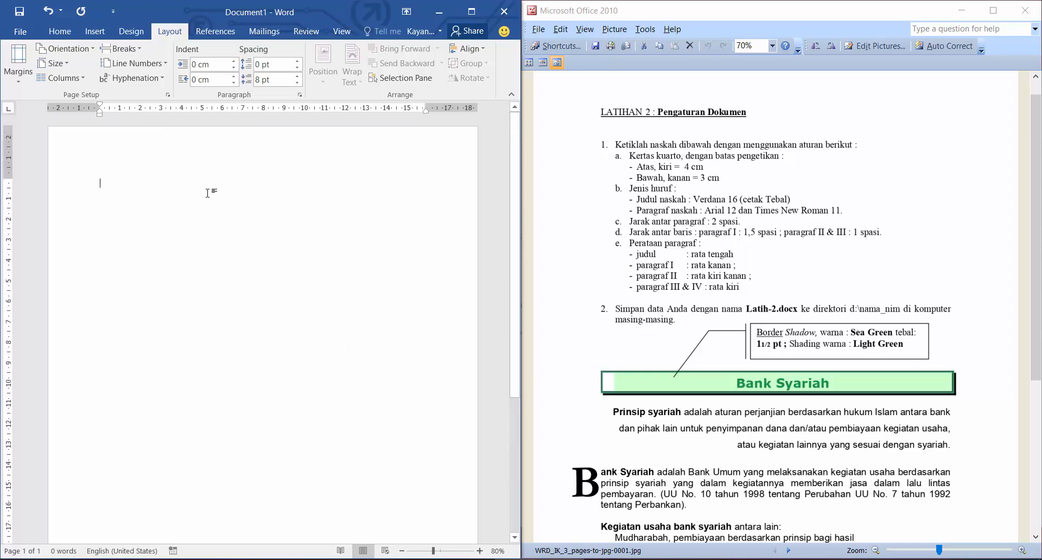
Open the Margins gallery on the Layout tab
{"action": "left_click", "coordinate": [19, 82]}
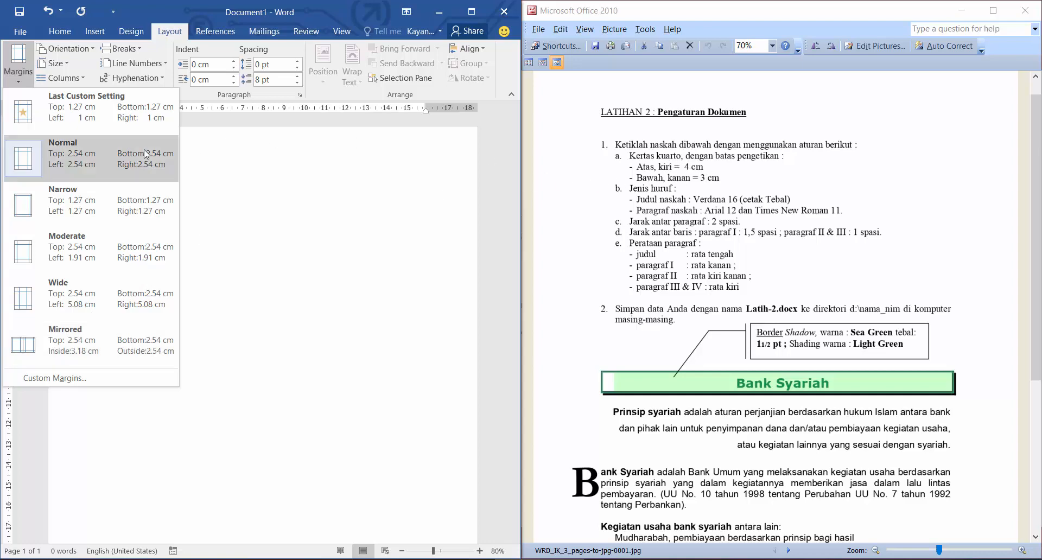
Open Custom Margins and note '- layout > margin > custom margin' in Notepad
{"action": "left_click", "coordinate": [36, 380]}
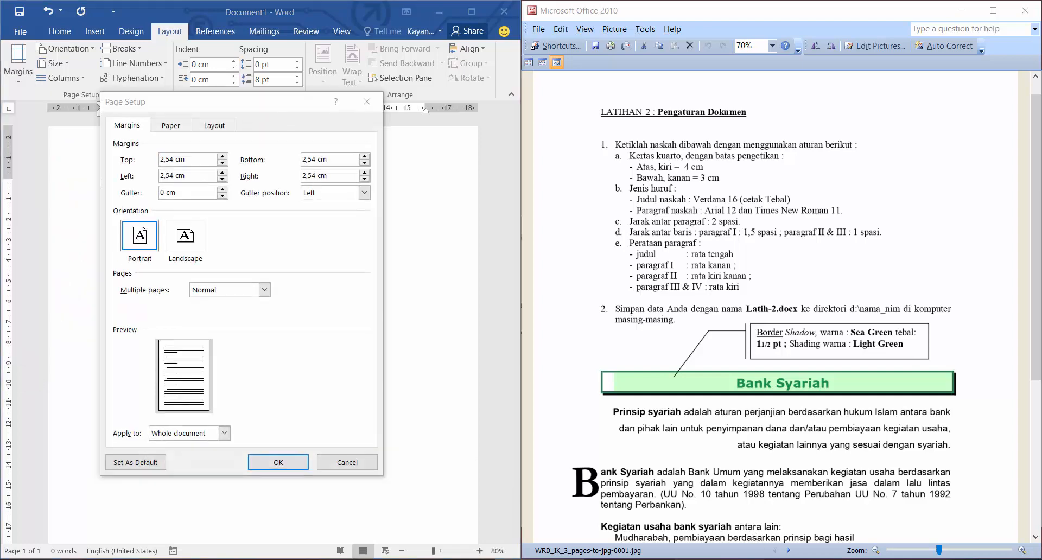
{"action": "key", "text": "alt+Tab"}
{"action": "key", "text": "Return"}
{"action": "key", "text": "Tab"}
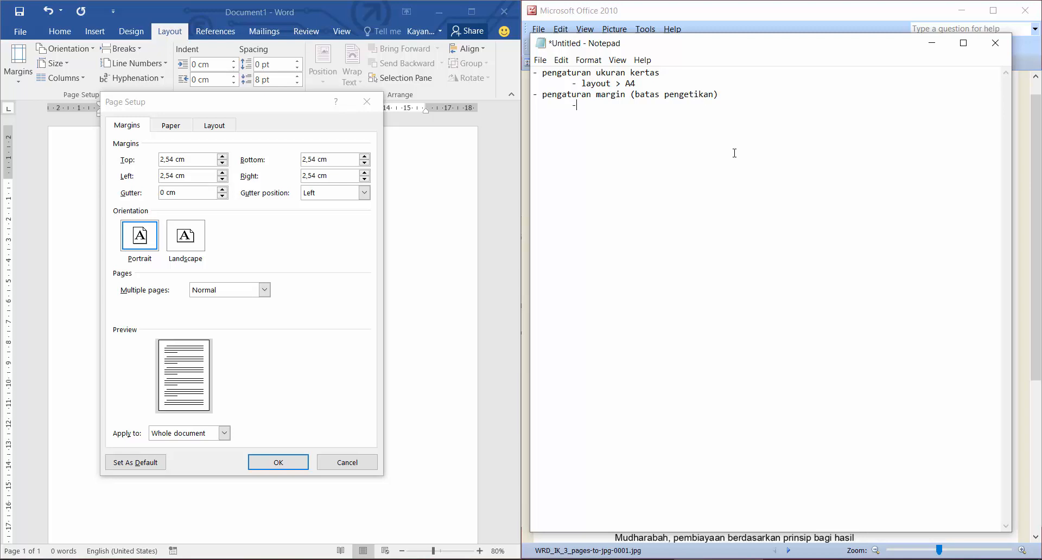
{"action": "type", "text": "- layout > margin > custom margin"}
{"action": "left_click", "coordinate": [921, 48]}
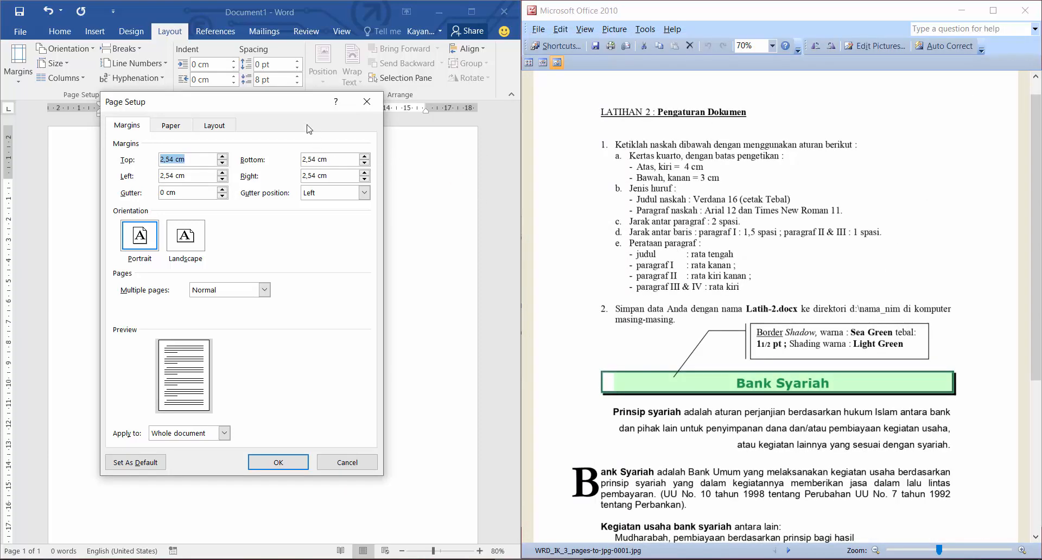
Enter margins Top 4, Left 4, Bottom 3, Right 3 cm in Page Setup and confirm
{"action": "left_click", "coordinate": [196, 160]}
{"action": "left_click_drag", "start_coordinate": [196, 161], "coordinate": [158, 161]}
{"action": "type", "text": "4"}
{"action": "key", "text": "Tab"}
{"action": "type", "text": "4"}
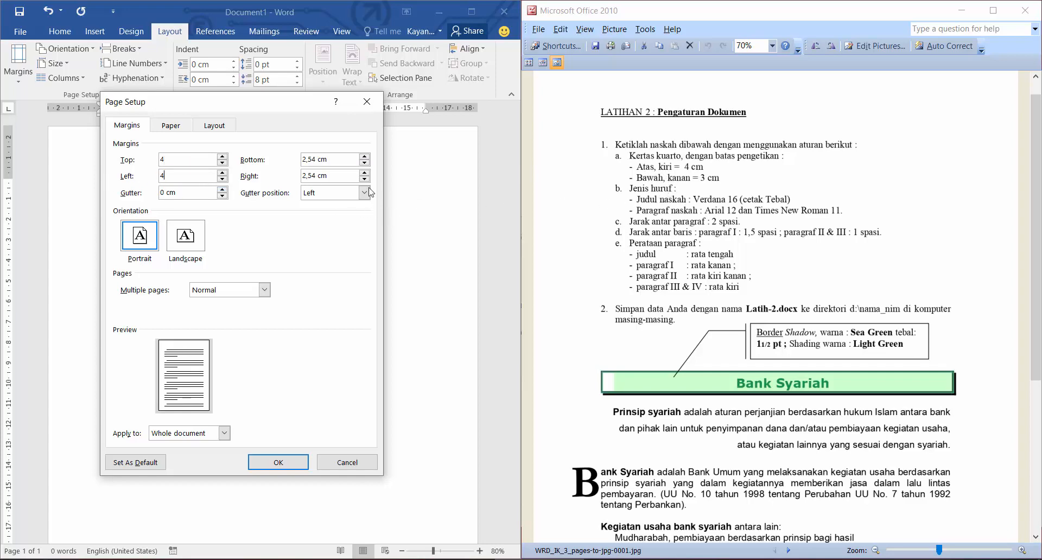
{"action": "left_click_drag", "start_coordinate": [332, 161], "coordinate": [229, 163]}
{"action": "type", "text": "3"}
{"action": "left_click_drag", "start_coordinate": [332, 176], "coordinate": [261, 192]}
{"action": "type", "text": "3"}
{"action": "left_click_drag", "start_coordinate": [240, 104], "coordinate": [280, 109]}
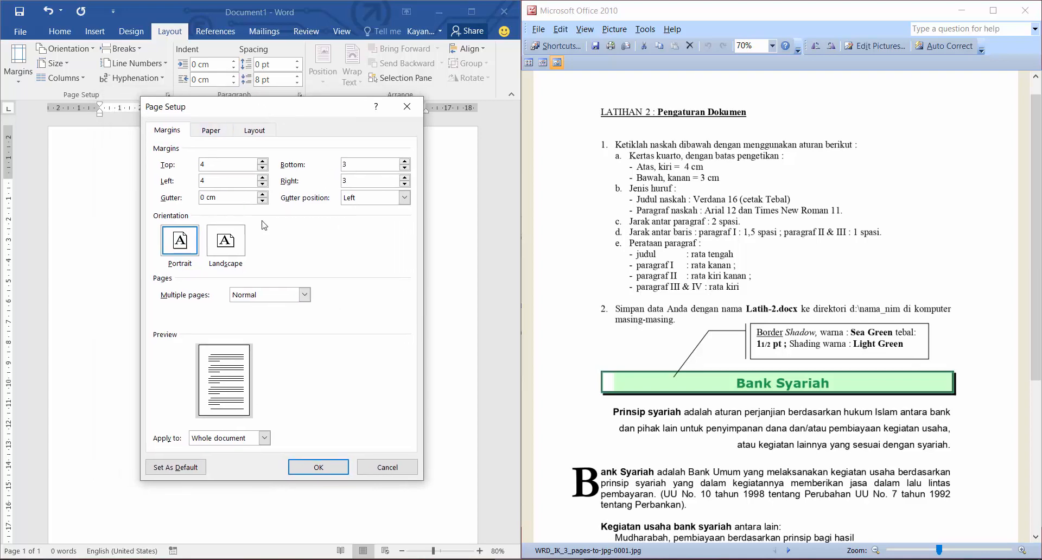
{"action": "left_click", "coordinate": [318, 468]}
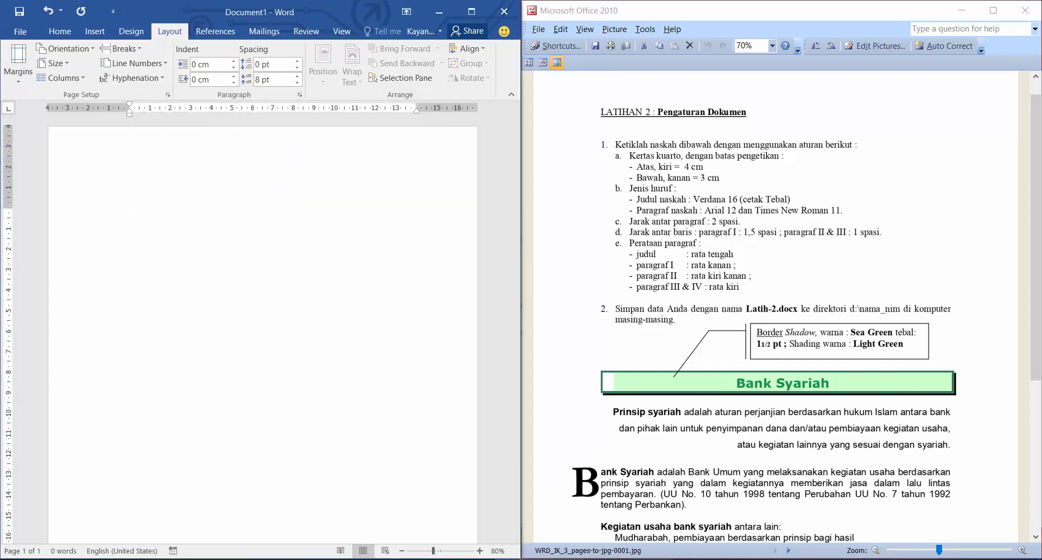
Add '- atur 4433' to the Notepad notes, then minimize Notepad
{"action": "left_click", "coordinate": [720, 559]}
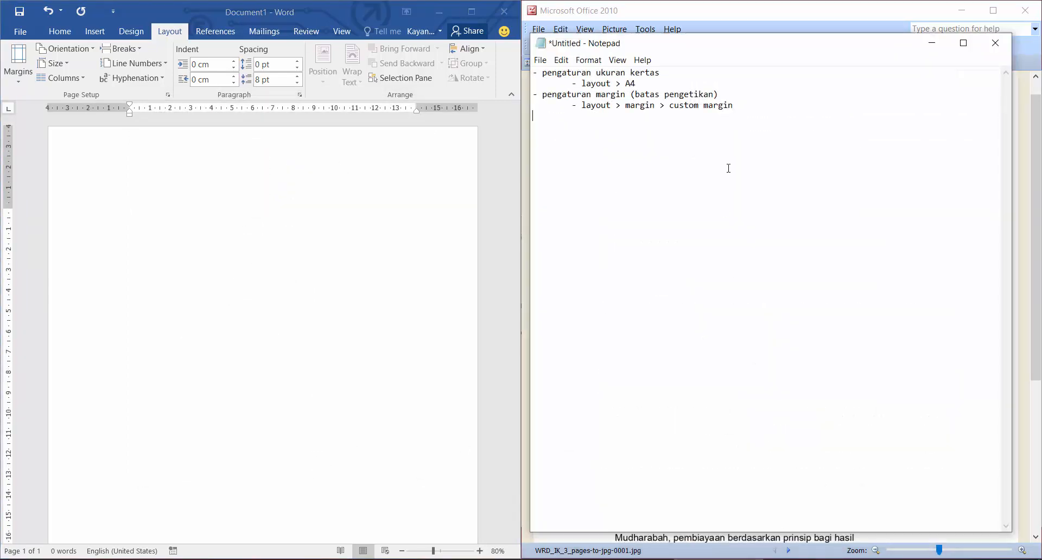
{"action": "type", "text": "tur 4433"}
{"action": "left_click", "coordinate": [233, 183]}
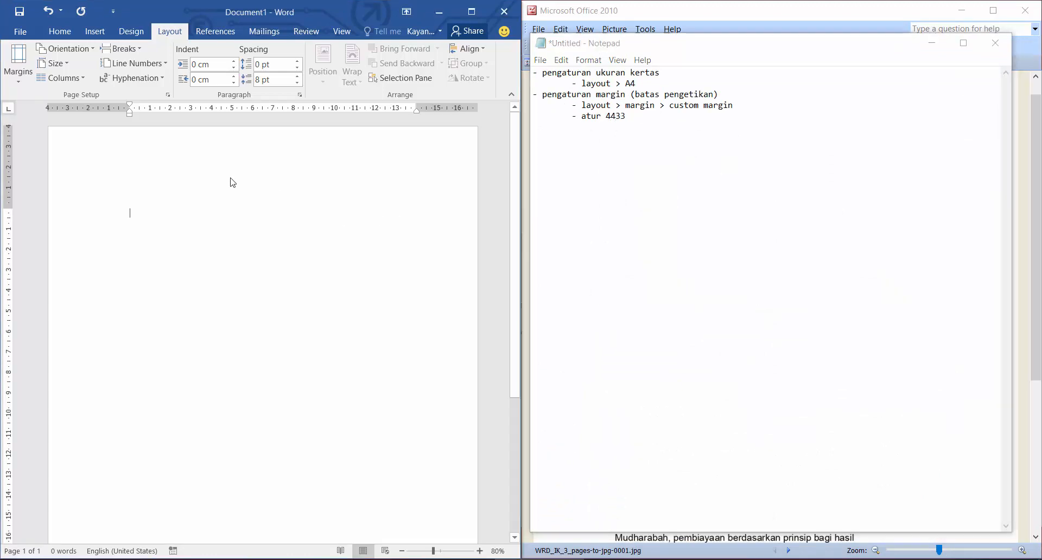
{"action": "left_click", "coordinate": [931, 43]}
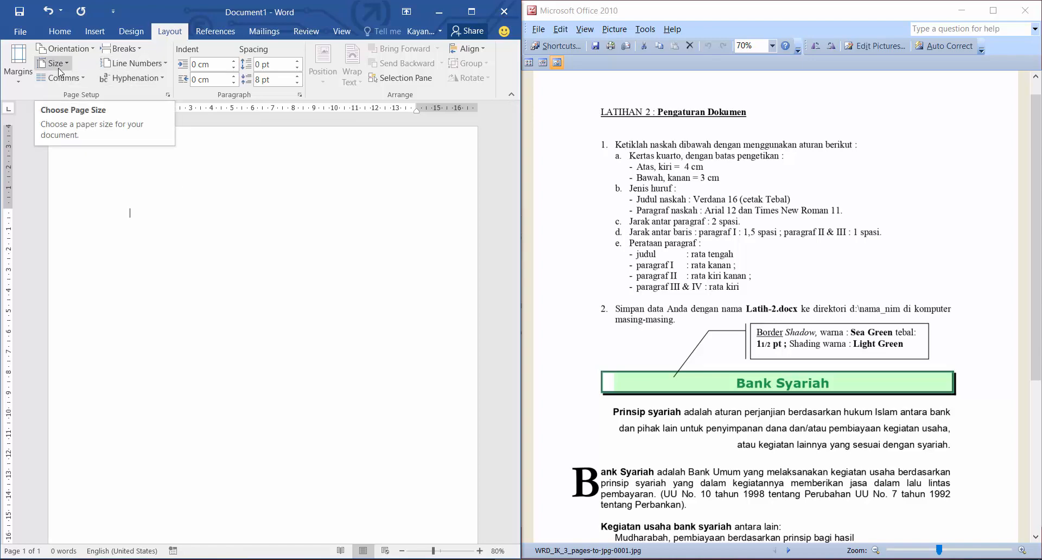
Switch to the Home tab and review both exercise page images before returning to Word
{"action": "left_click", "coordinate": [60, 31]}
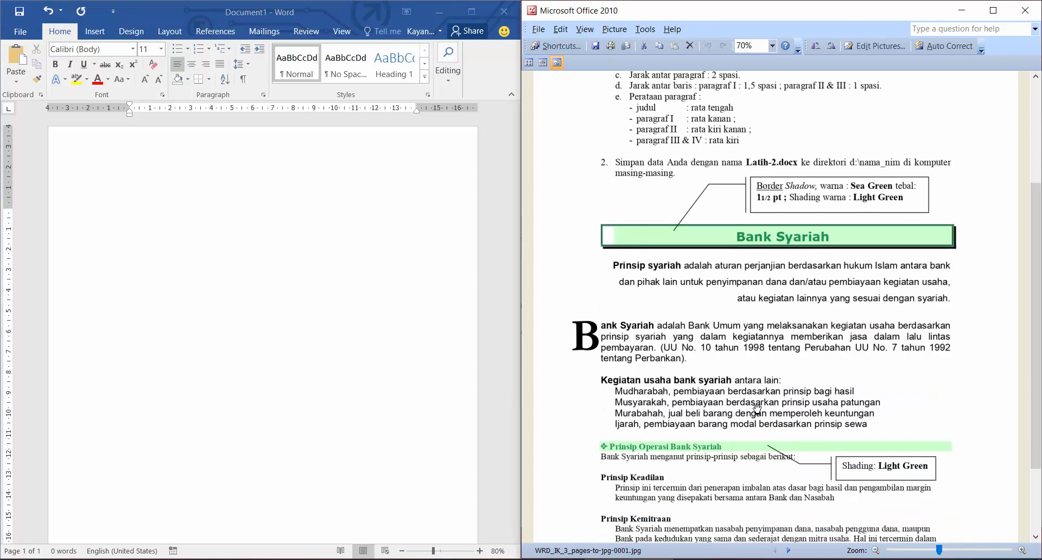
{"action": "scroll", "coordinate": [756, 406], "scroll_direction": "down", "scroll_amount": 3}
{"action": "scroll", "coordinate": [776, 361], "scroll_direction": "down", "scroll_amount": 2}
{"action": "left_click", "coordinate": [788, 550]}
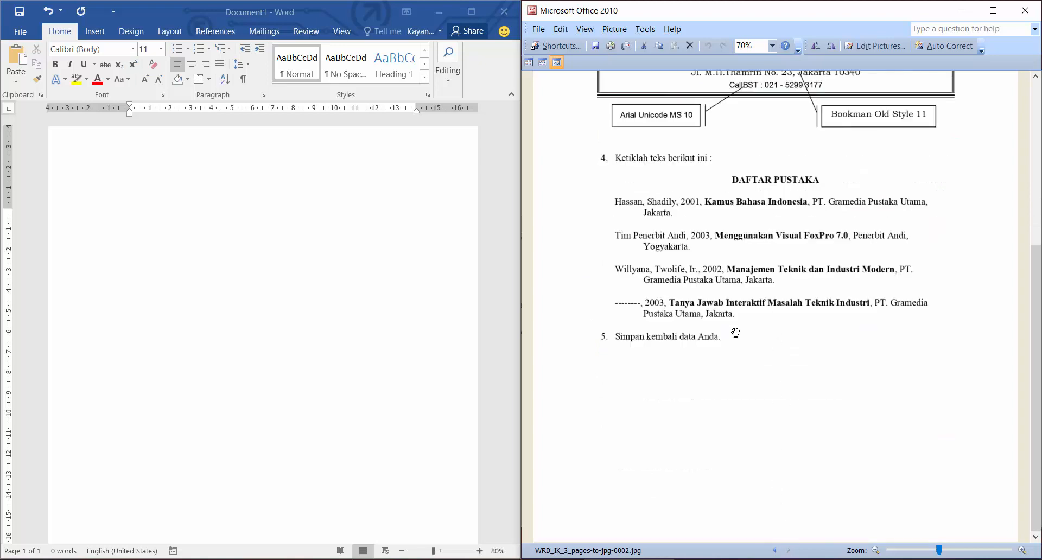
{"action": "scroll", "coordinate": [727, 380], "scroll_direction": "up", "scroll_amount": 2}
{"action": "scroll", "coordinate": [727, 400], "scroll_direction": "up", "scroll_amount": 2}
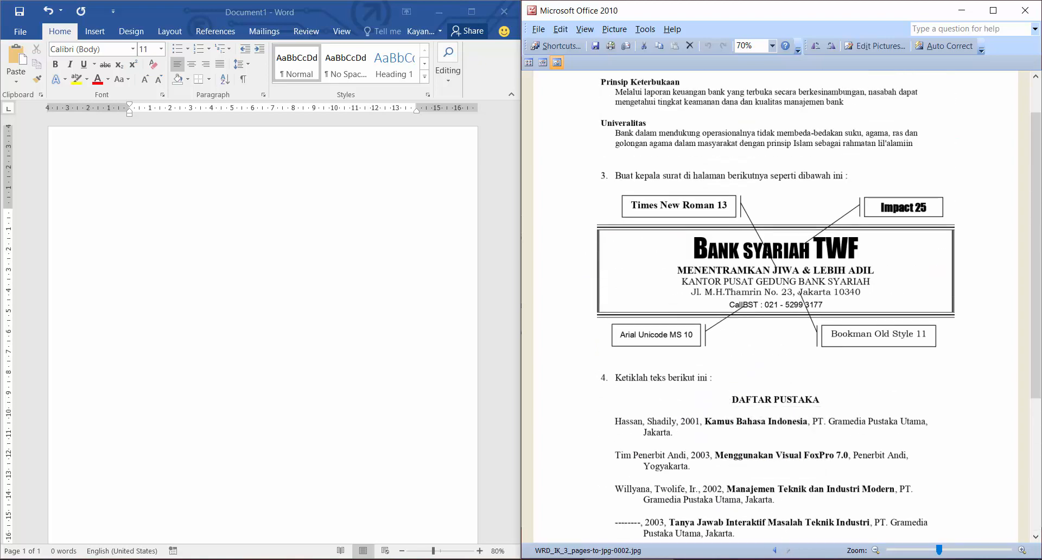
{"action": "left_click", "coordinate": [774, 551]}
{"action": "scroll", "coordinate": [740, 386], "scroll_direction": "down", "scroll_amount": 1}
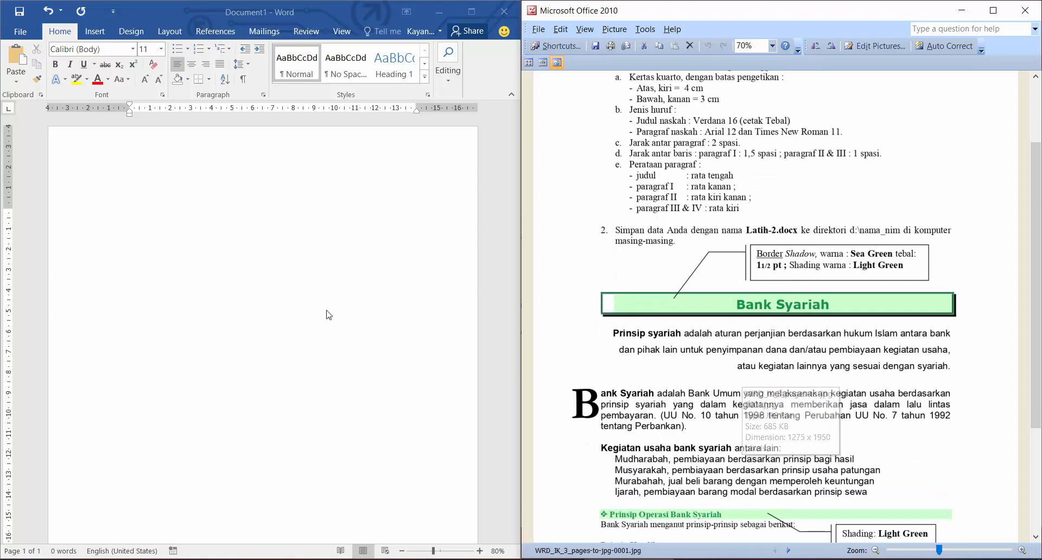
{"action": "left_click", "coordinate": [264, 265]}
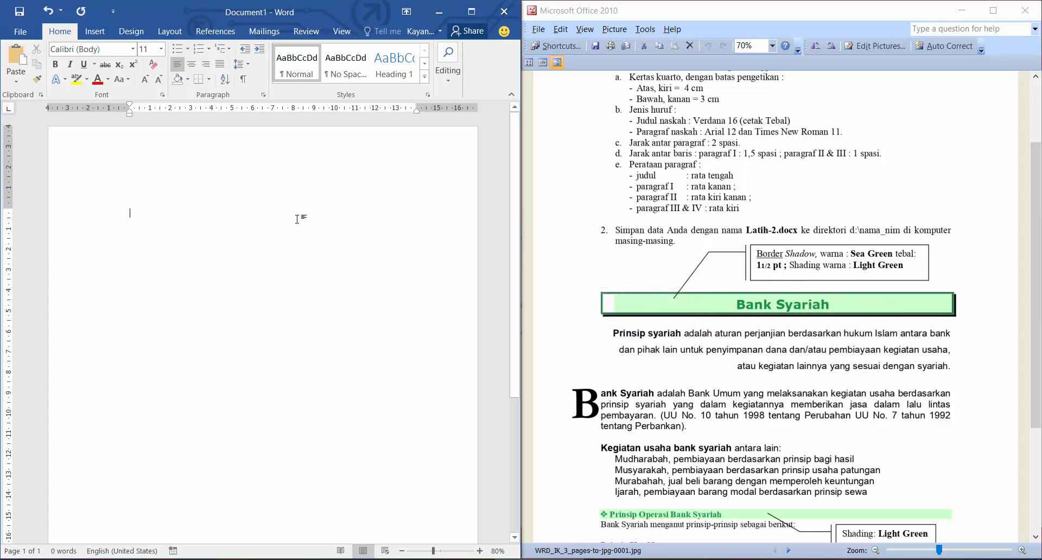
Finish typing the title 'Bank Syariah' and centre it on the page
{"action": "type", "text": "ank Syariah"}
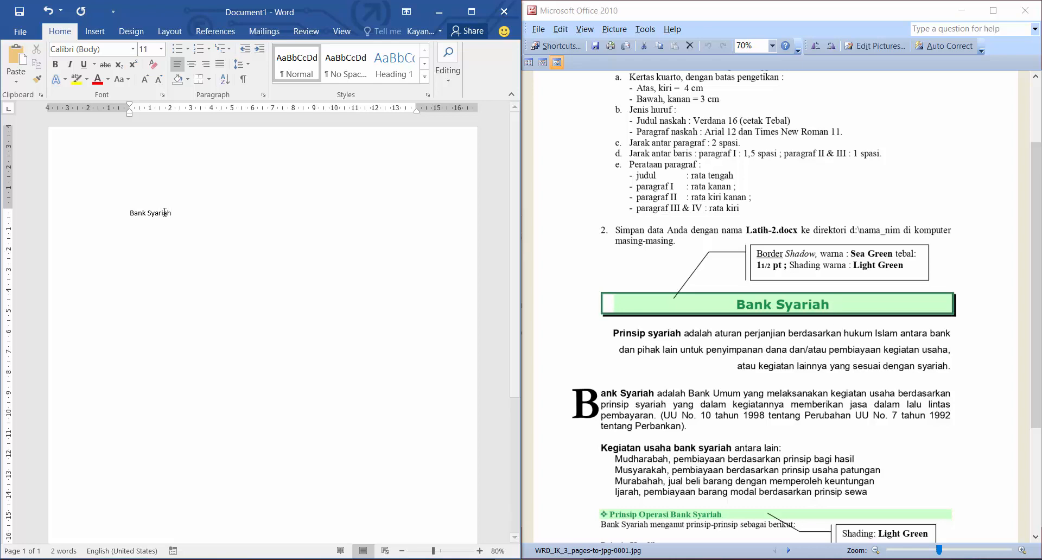
{"action": "left_click", "coordinate": [122, 213]}
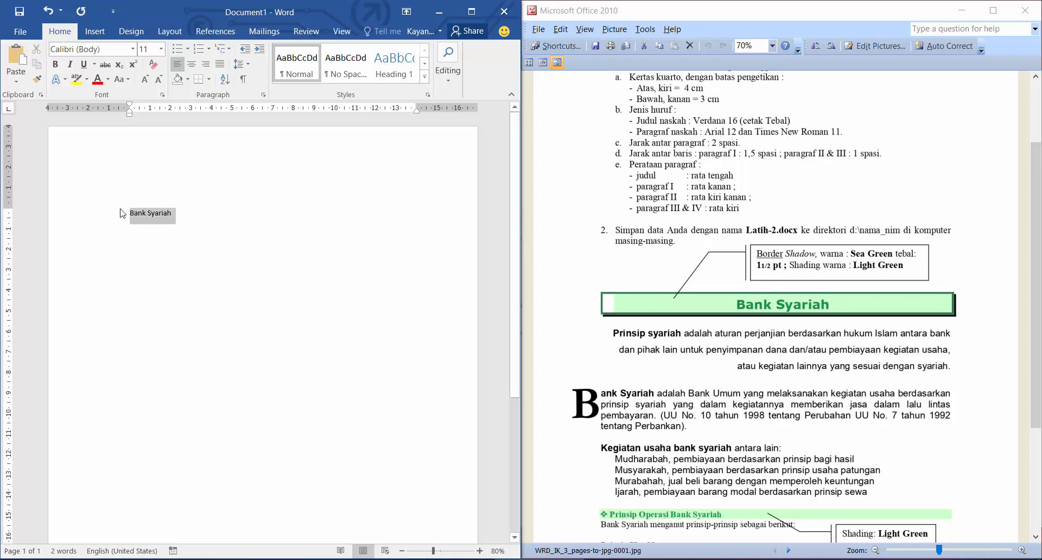
{"action": "left_click", "coordinate": [193, 65]}
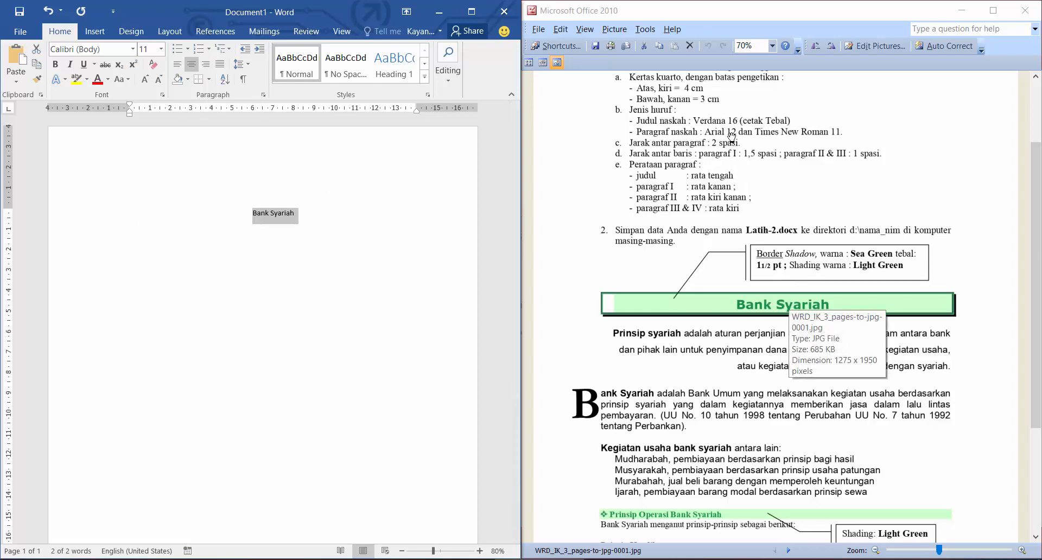
Format the title in bold 16-point Verdana
{"action": "left_click", "coordinate": [132, 49]}
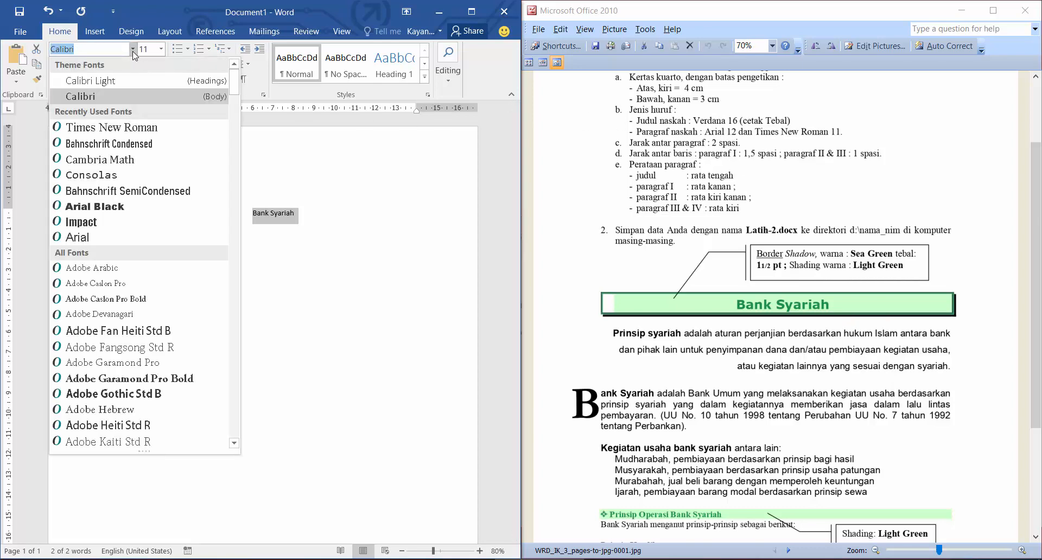
{"action": "type", "text": "Verdana"}
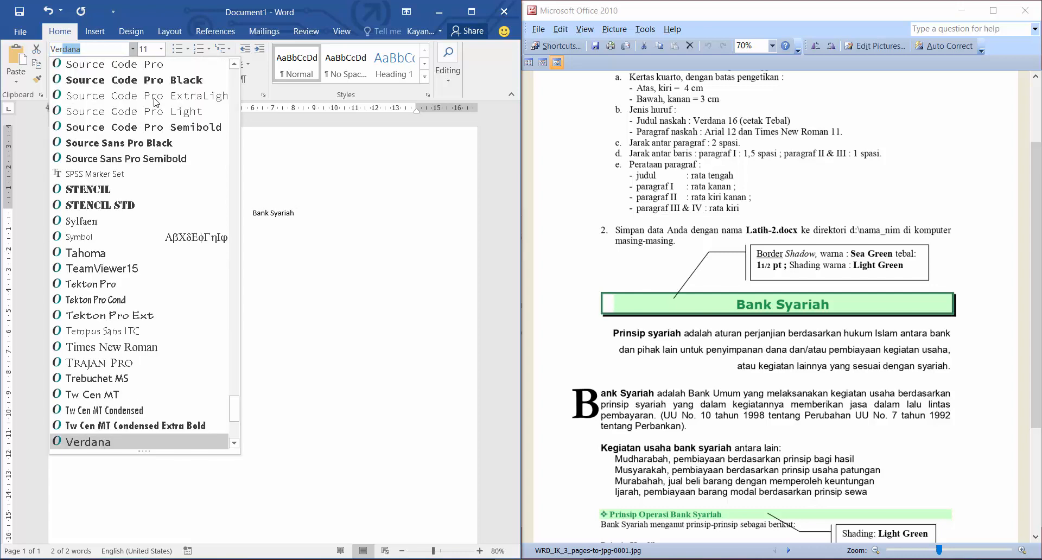
{"action": "left_click", "coordinate": [98, 441]}
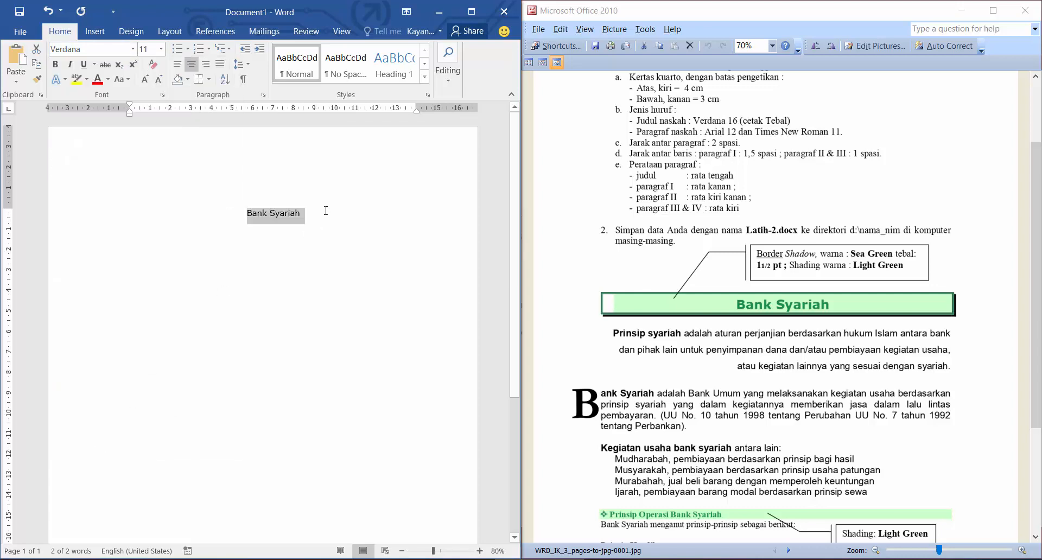
{"action": "left_click", "coordinate": [161, 48]}
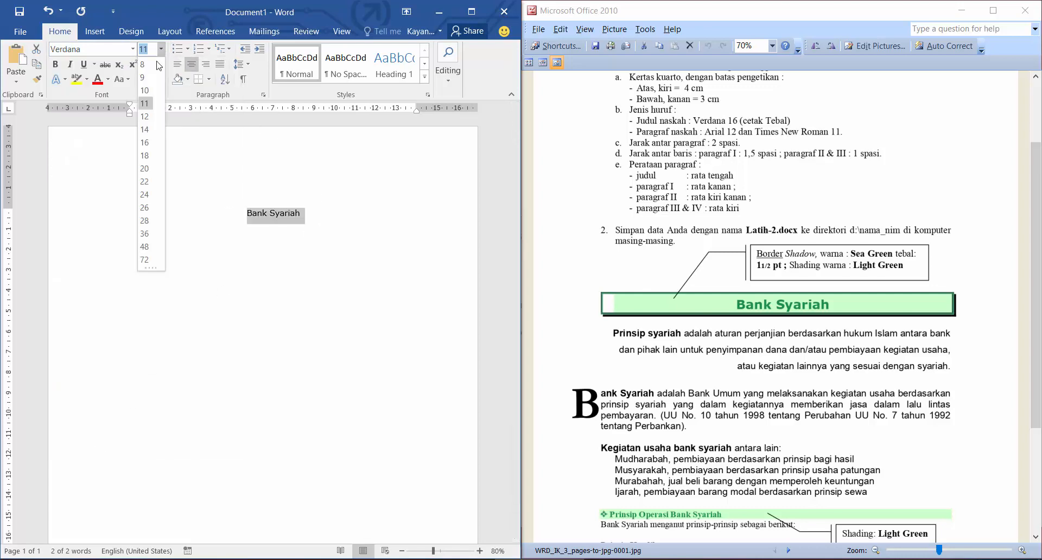
{"action": "left_click", "coordinate": [146, 142]}
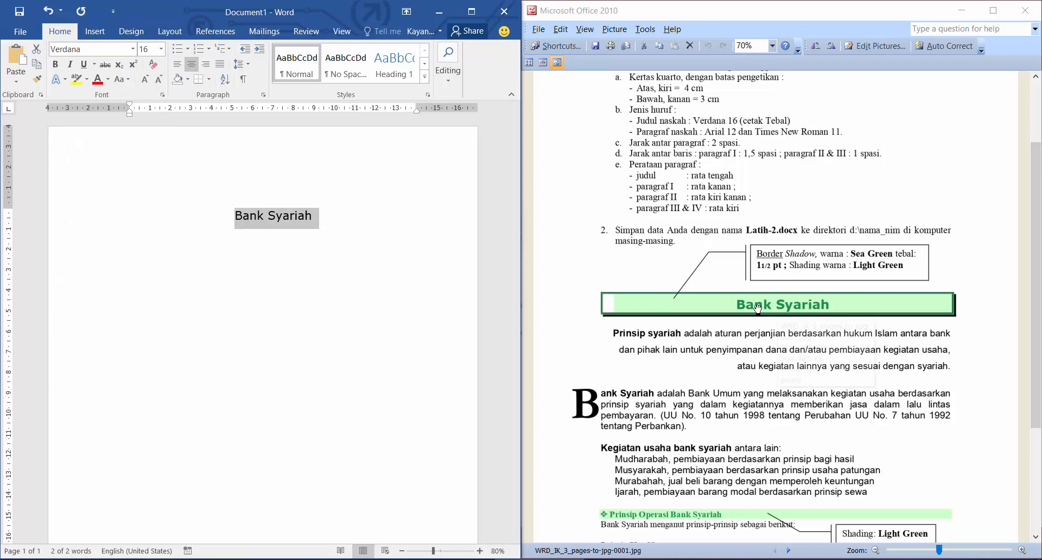
{"action": "left_click", "coordinate": [55, 65]}
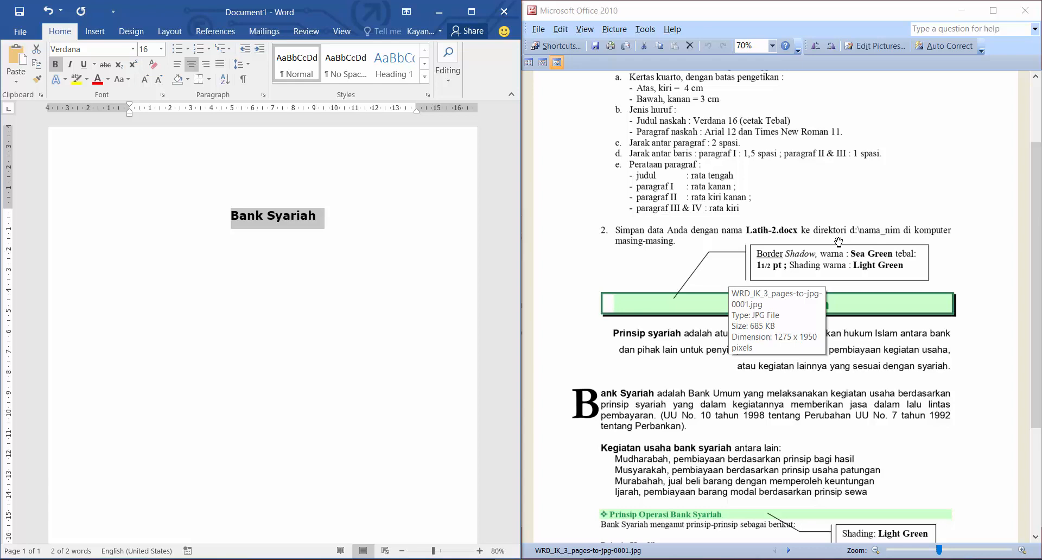
Add the 'border & shading' note, leave the caret after the Word title, and minimise Notepad
{"action": "key", "text": "alt+Tab"}
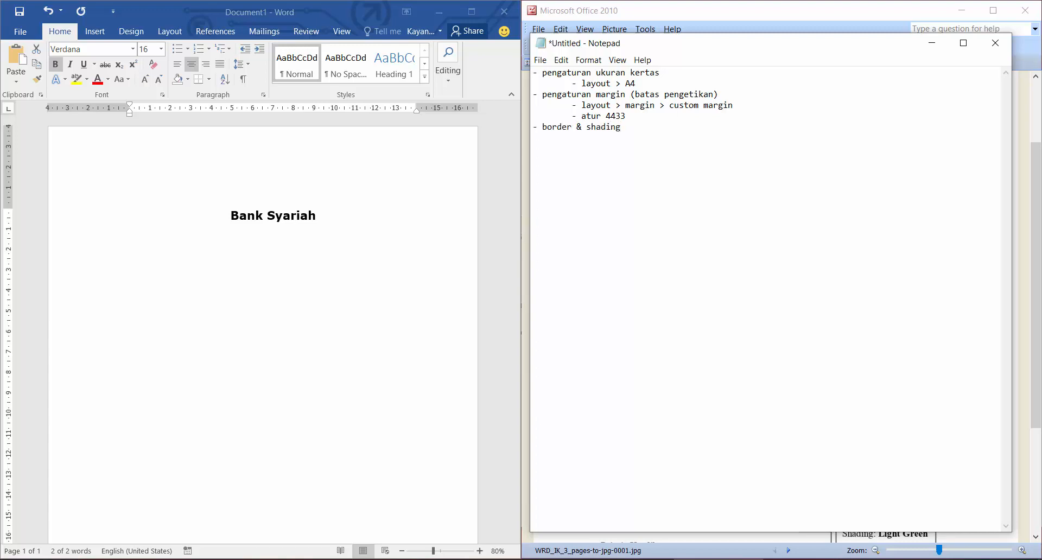
{"action": "triple_click", "coordinate": [353, 214]}
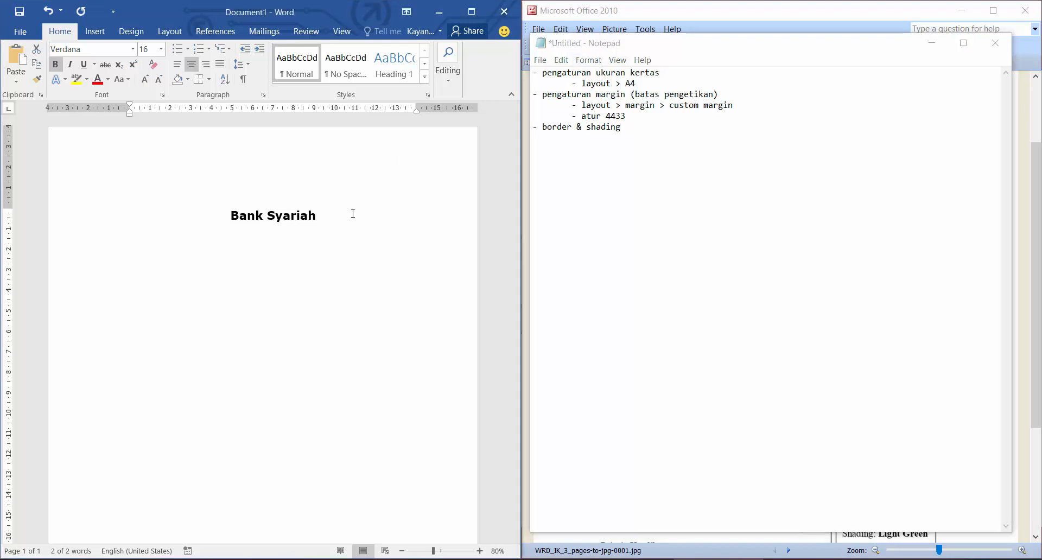
{"action": "left_click", "coordinate": [353, 214]}
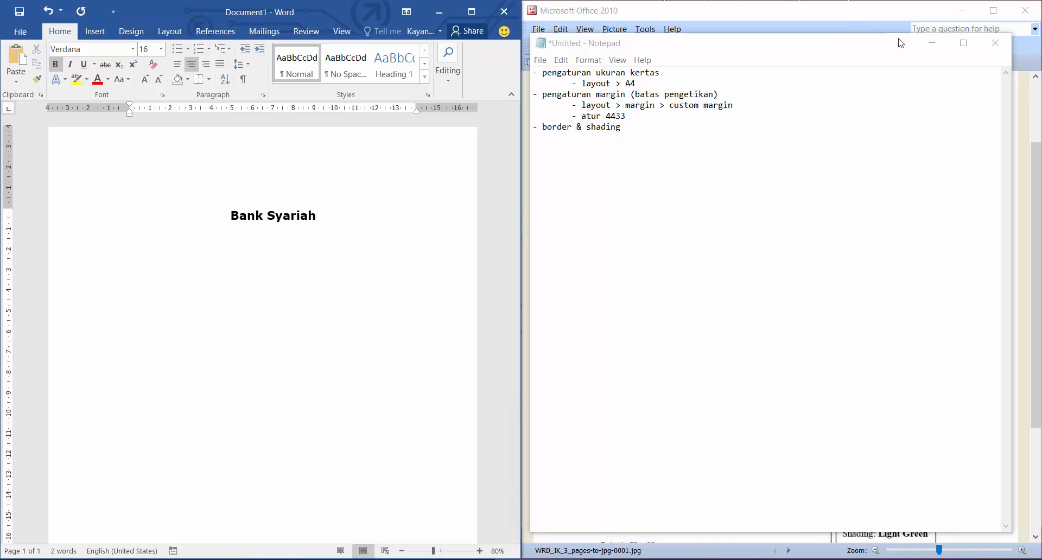
{"action": "left_click", "coordinate": [931, 43]}
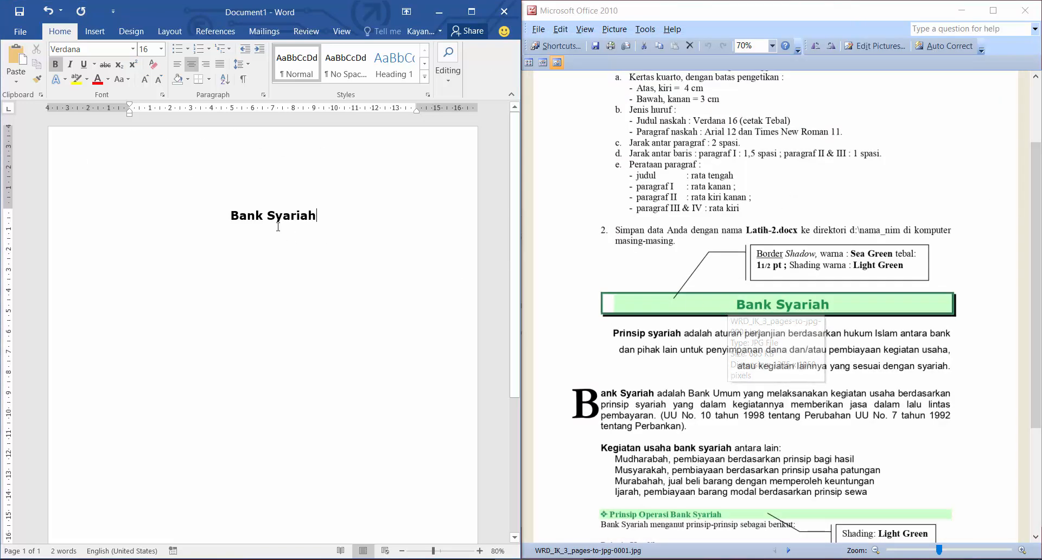
{"action": "left_click_drag", "start_coordinate": [269, 213], "coordinate": [300, 221]}
{"action": "left_click", "coordinate": [271, 209]}
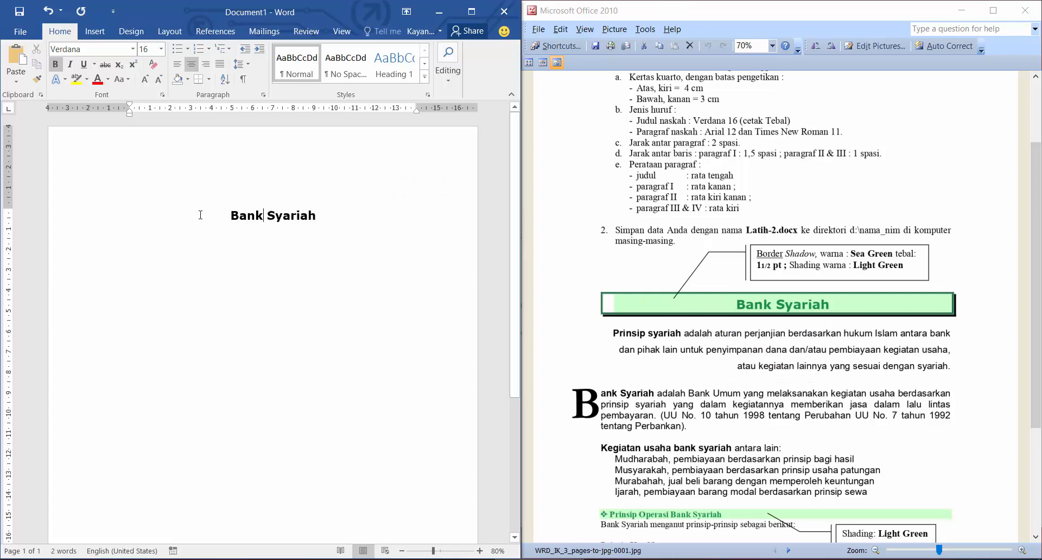
{"action": "left_click_drag", "start_coordinate": [142, 187], "coordinate": [373, 200]}
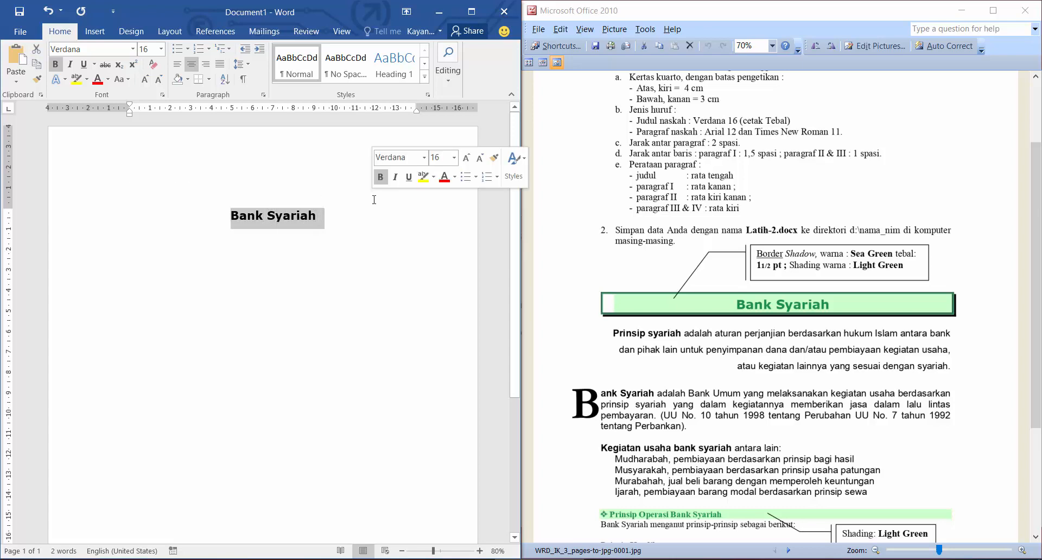
{"action": "left_click", "coordinate": [214, 247]}
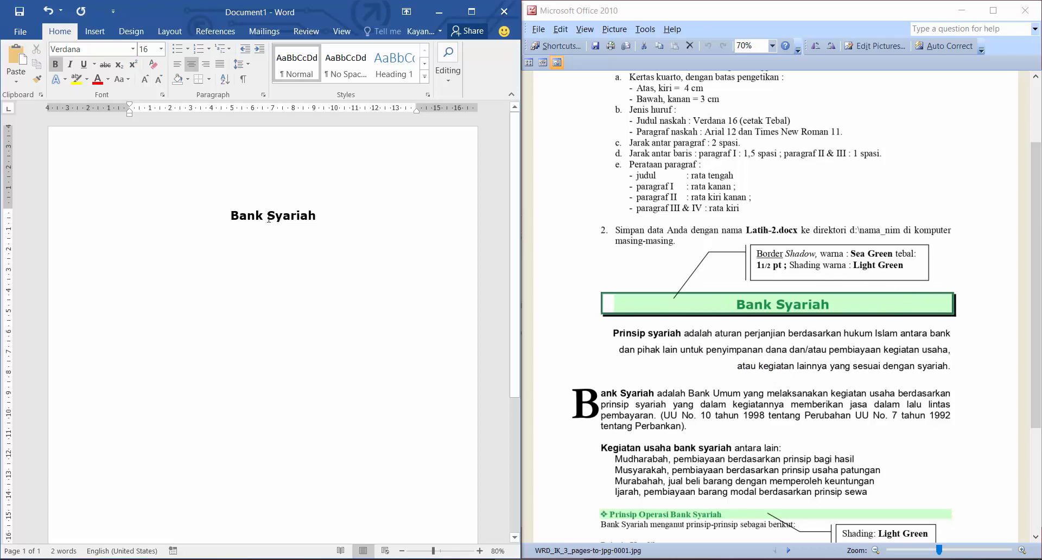
{"action": "left_click_drag", "start_coordinate": [268, 218], "coordinate": [256, 268]}
{"action": "left_click", "coordinate": [293, 267]}
{"action": "left_click_drag", "start_coordinate": [350, 215], "coordinate": [111, 221]}
Write the note line 'blok yang ingin diisi' and move the Notepad window lower
{"action": "key", "text": "alt+Tab"}
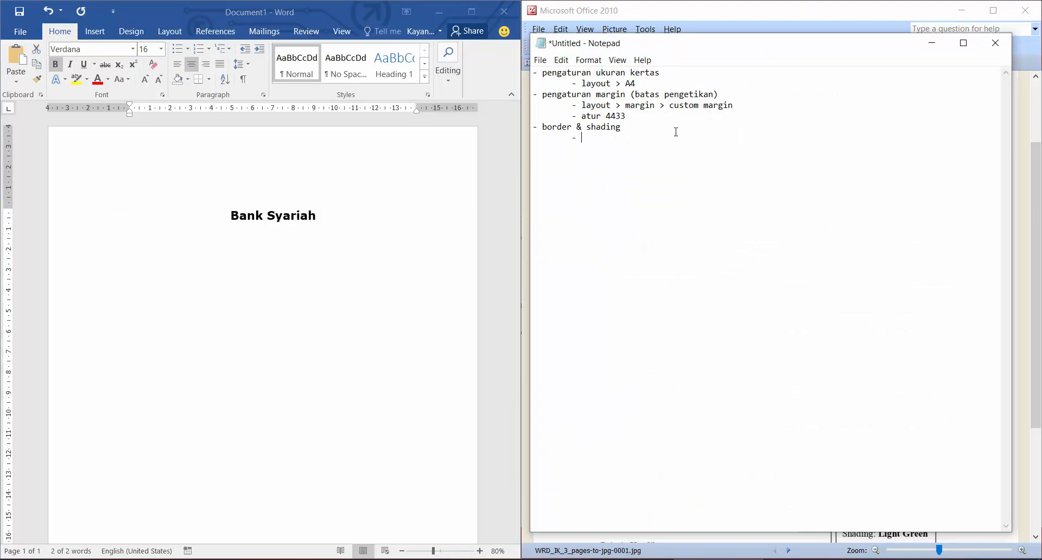
{"action": "type", "text": "ang ingin diisi"}
{"action": "key", "text": "alt+Tab"}
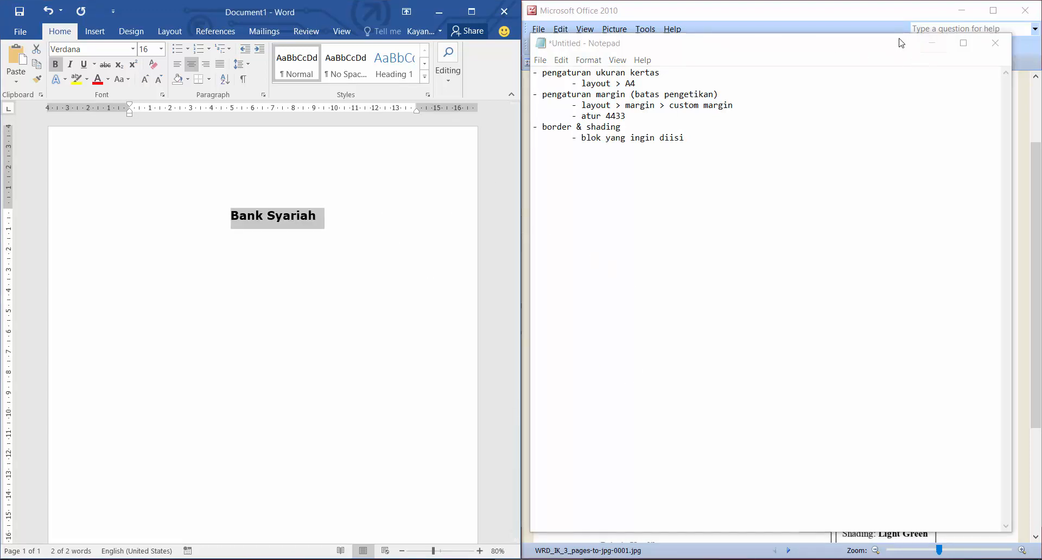
{"action": "left_click_drag", "start_coordinate": [893, 35], "coordinate": [890, 199]}
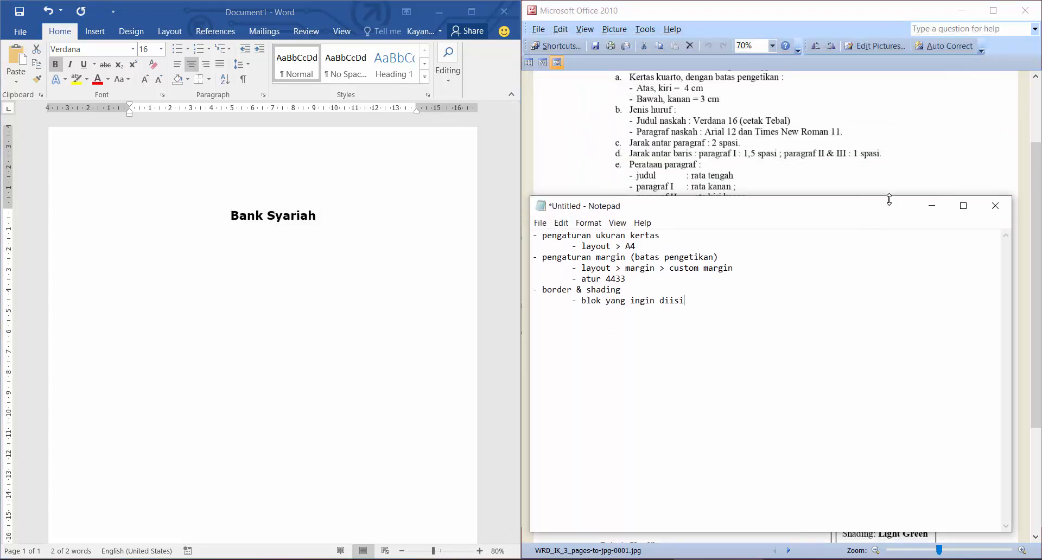
{"action": "left_click", "coordinate": [208, 81]}
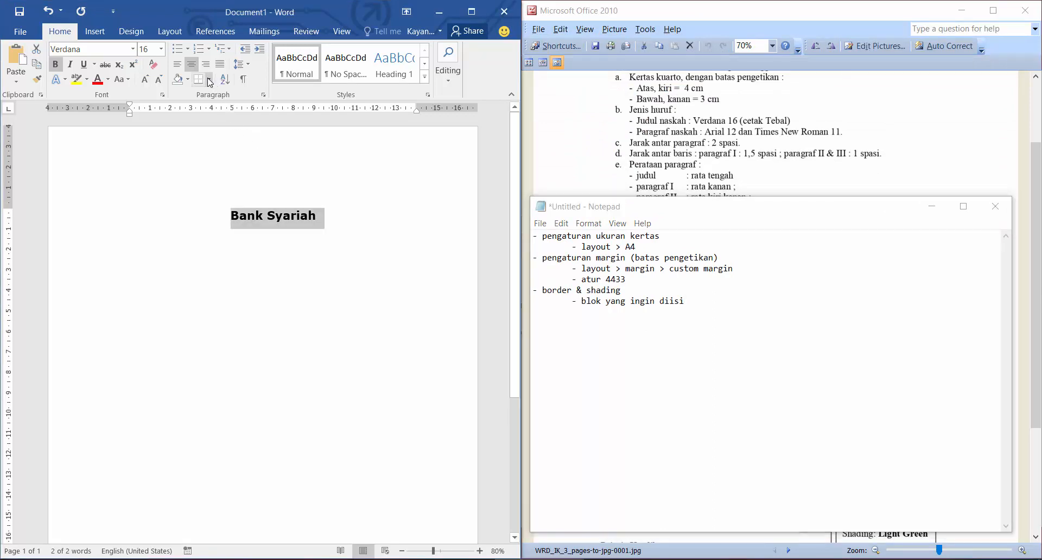
{"action": "left_click", "coordinate": [209, 81]}
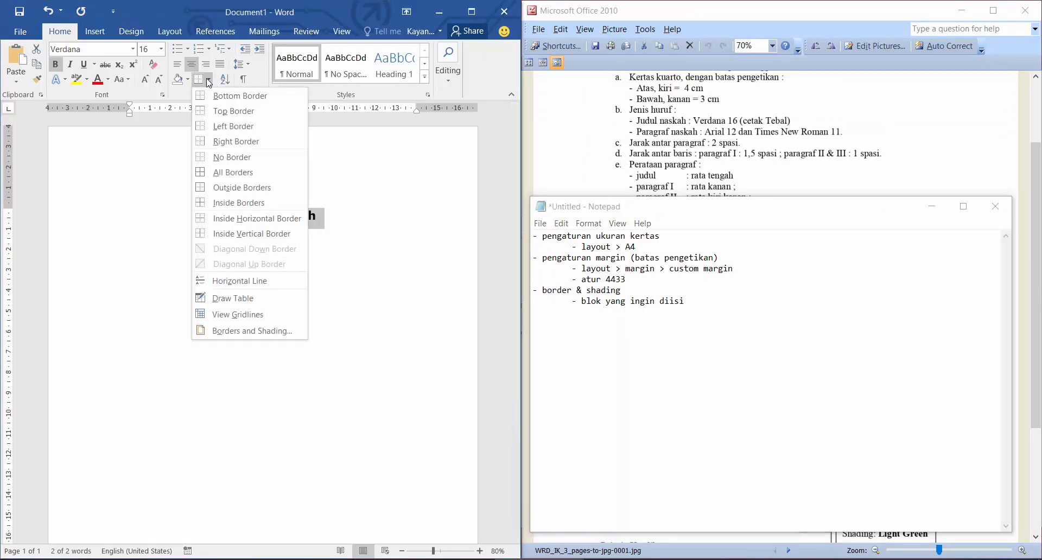
{"action": "left_click", "coordinate": [187, 82]}
{"action": "left_click", "coordinate": [188, 81]}
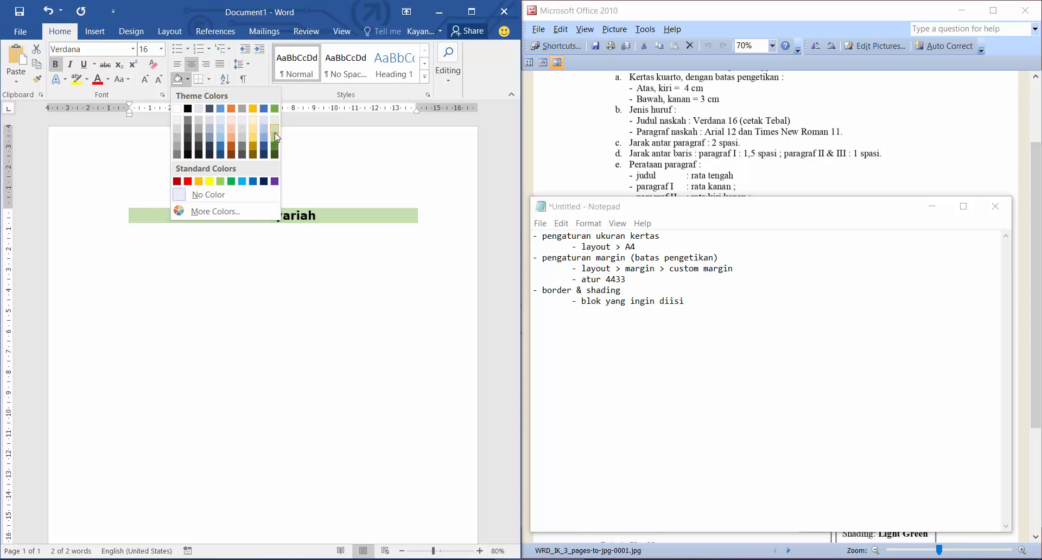
{"action": "left_click", "coordinate": [209, 79]}
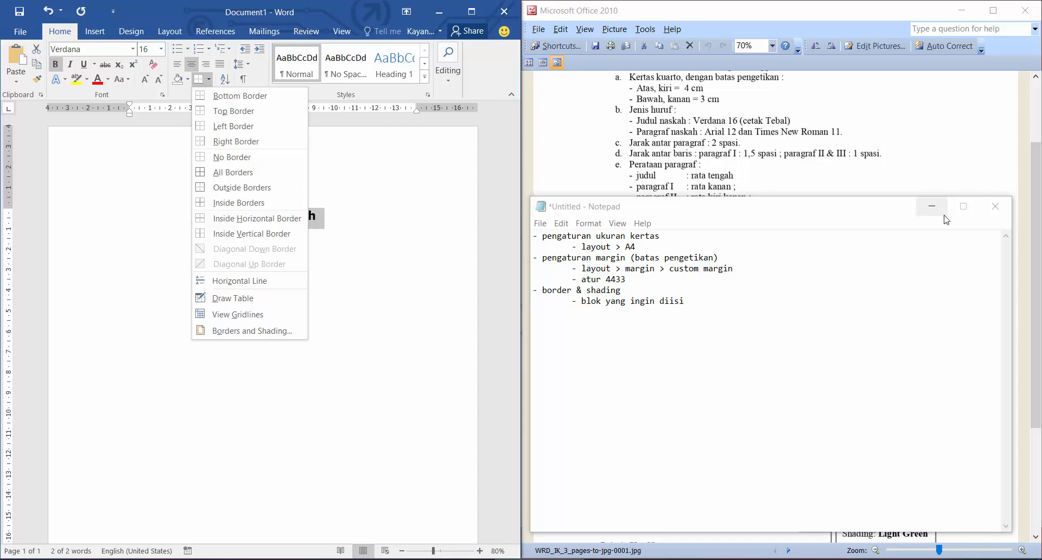
{"action": "left_click", "coordinate": [932, 206]}
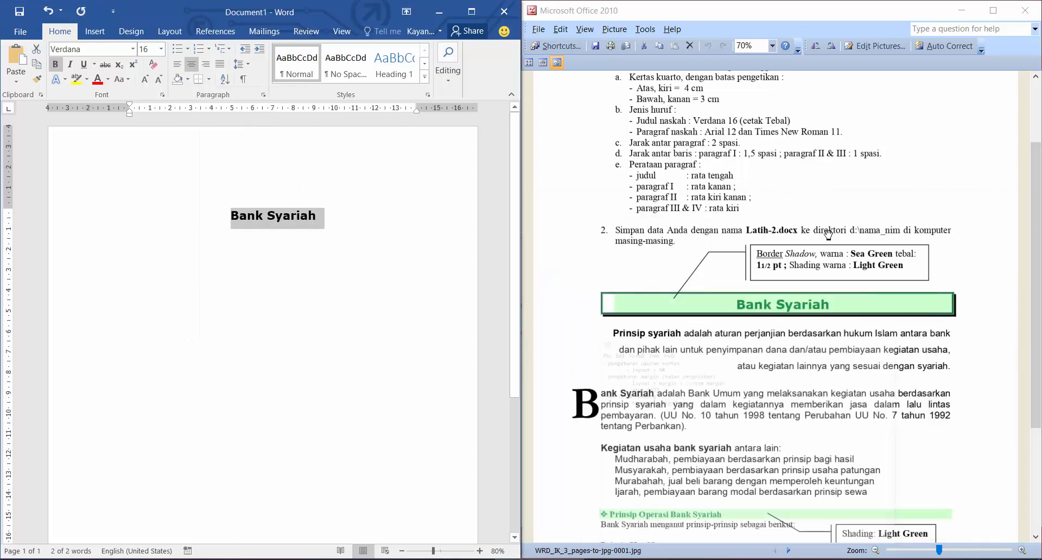
{"action": "left_click", "coordinate": [209, 79]}
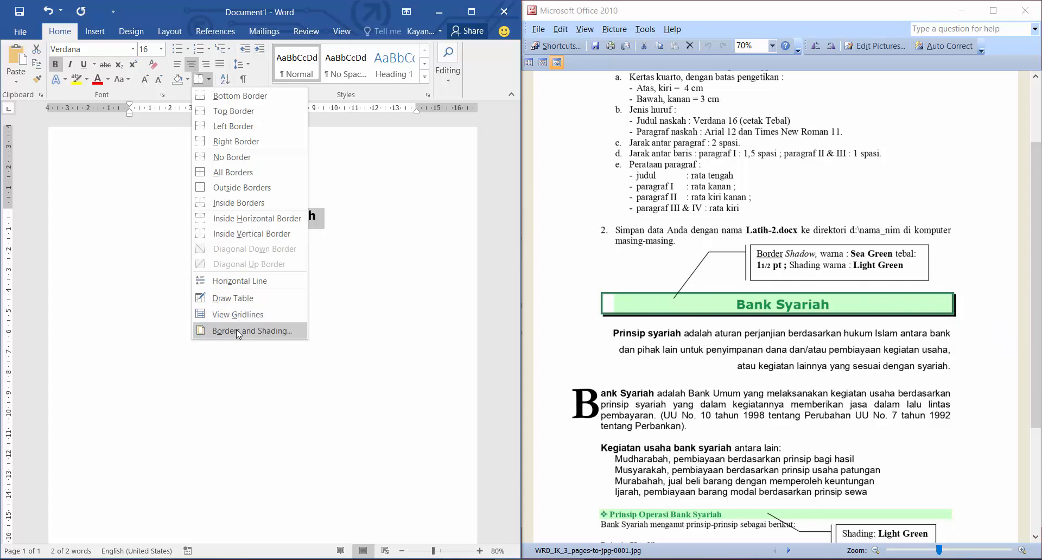
{"action": "left_click", "coordinate": [187, 79]}
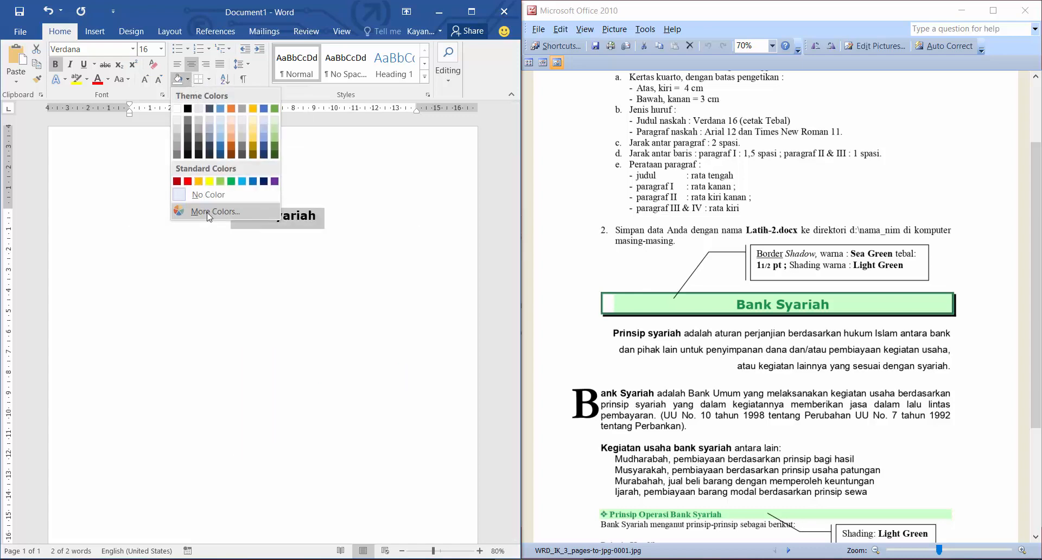
{"action": "left_click", "coordinate": [210, 80]}
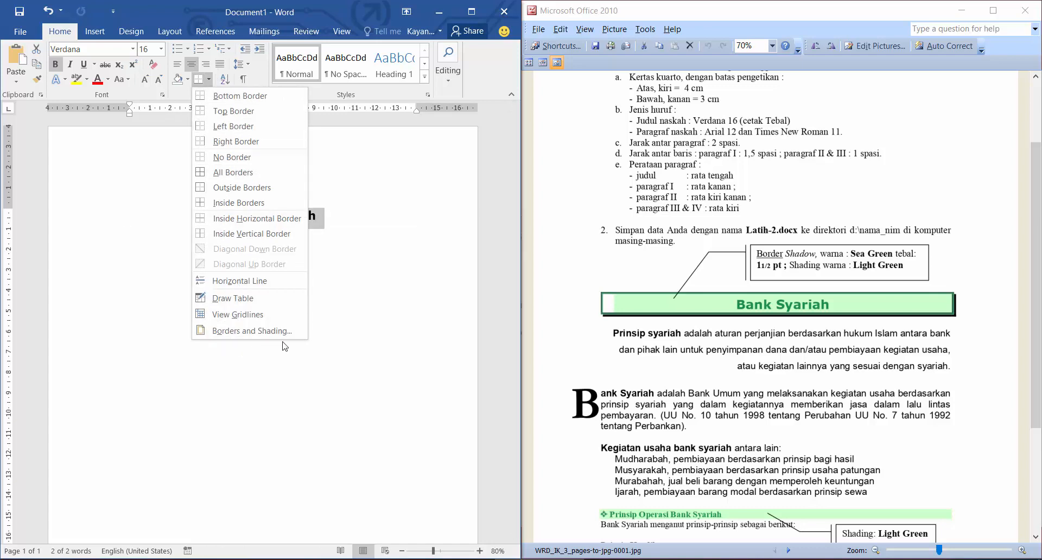
{"action": "left_click", "coordinate": [651, 559]}
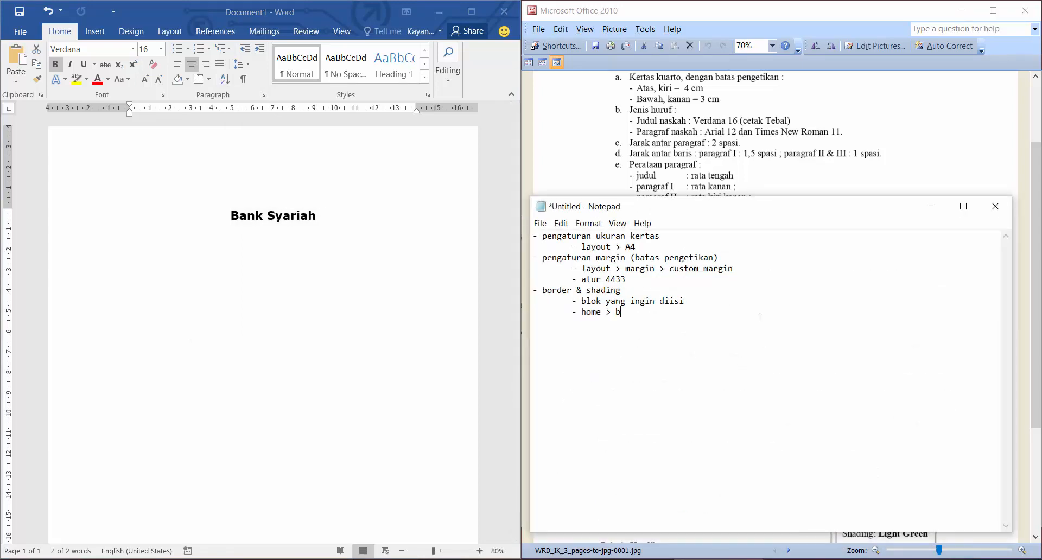
Complete the note 'home > borders > border & shading', then open Word's Borders list
{"action": "type", "text": "orders > border & shading"}
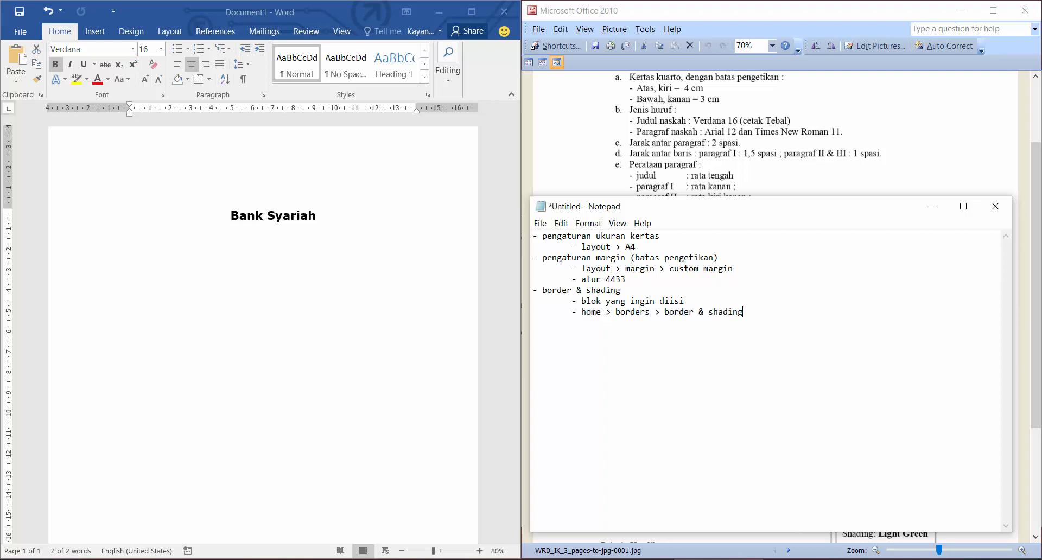
{"action": "left_click", "coordinate": [212, 80]}
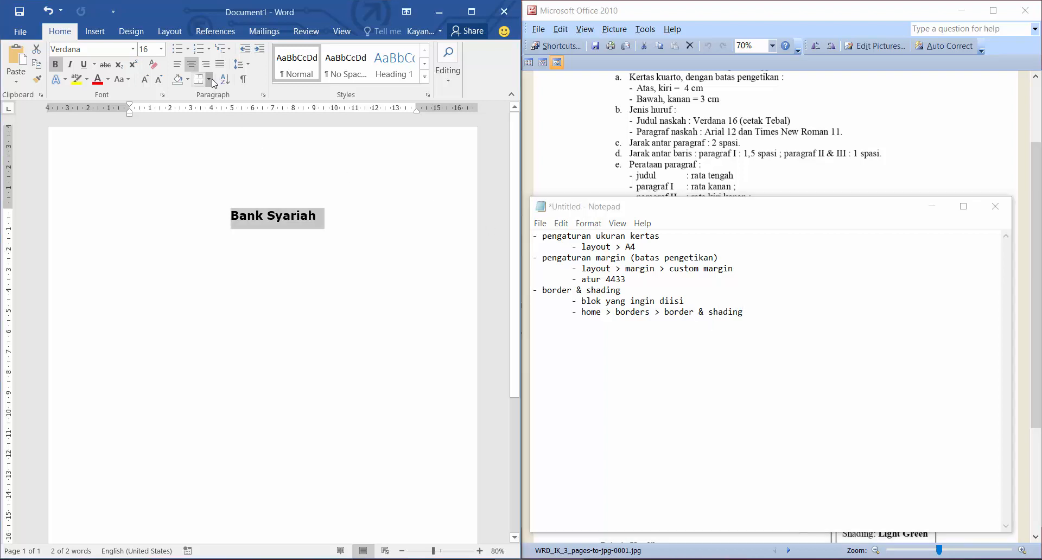
{"action": "left_click", "coordinate": [212, 80]}
Open the Borders and Shading dialog, extend the 'borders >' note, and move the dialog lower
{"action": "left_click", "coordinate": [235, 335]}
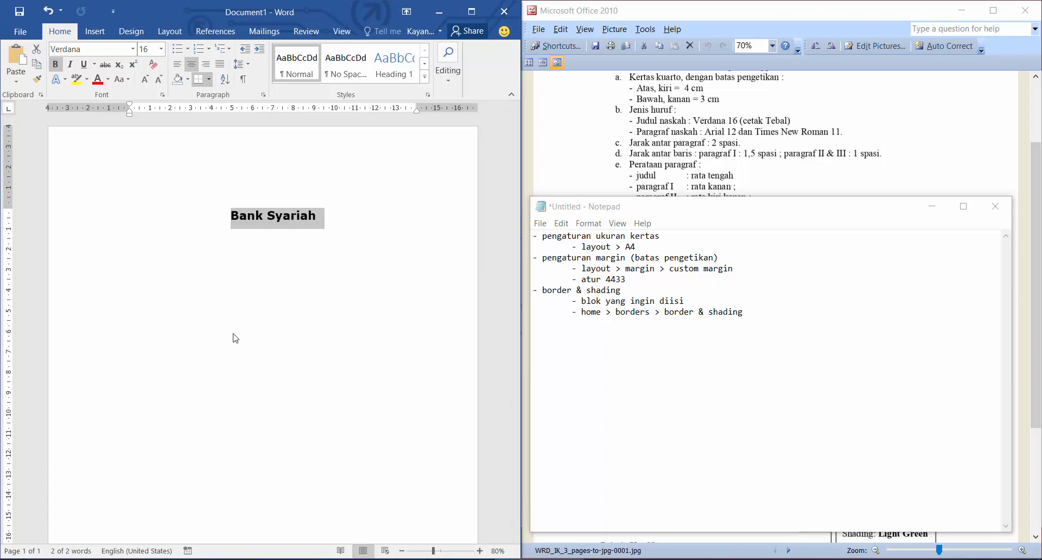
{"action": "left_click", "coordinate": [696, 312]}
{"action": "type", "text": "s"}
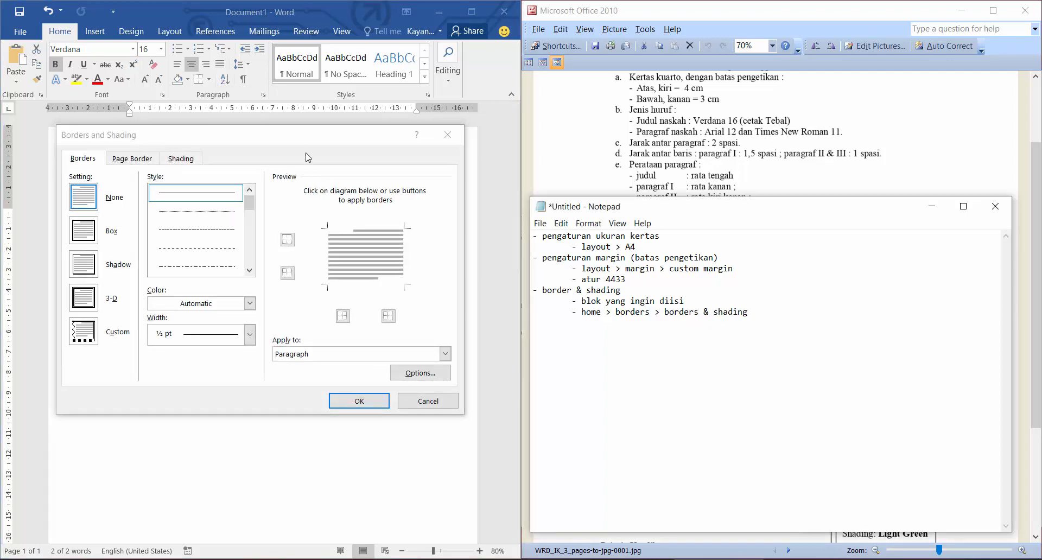
{"action": "left_click_drag", "start_coordinate": [297, 142], "coordinate": [297, 186]}
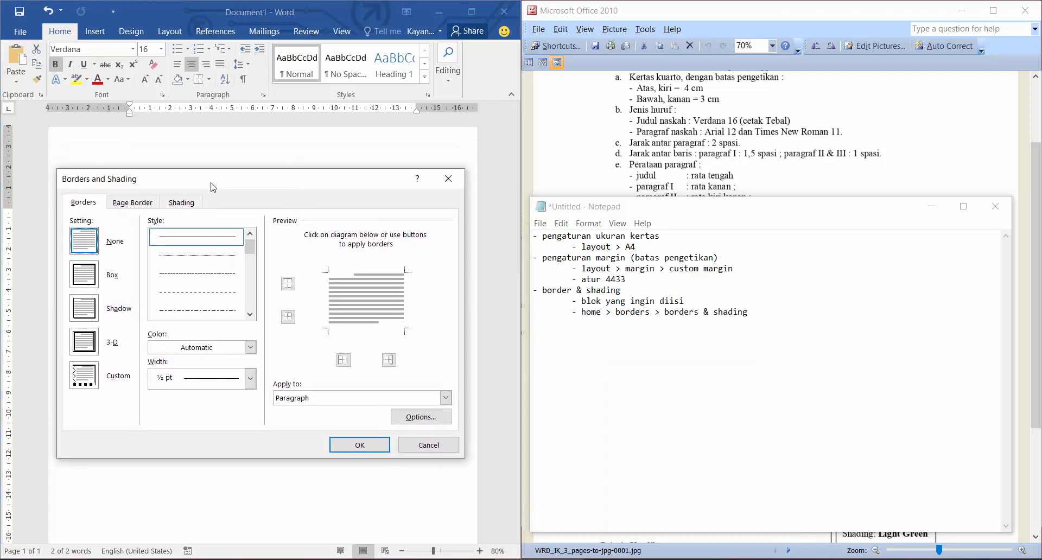
{"action": "left_click_drag", "start_coordinate": [212, 185], "coordinate": [216, 193]}
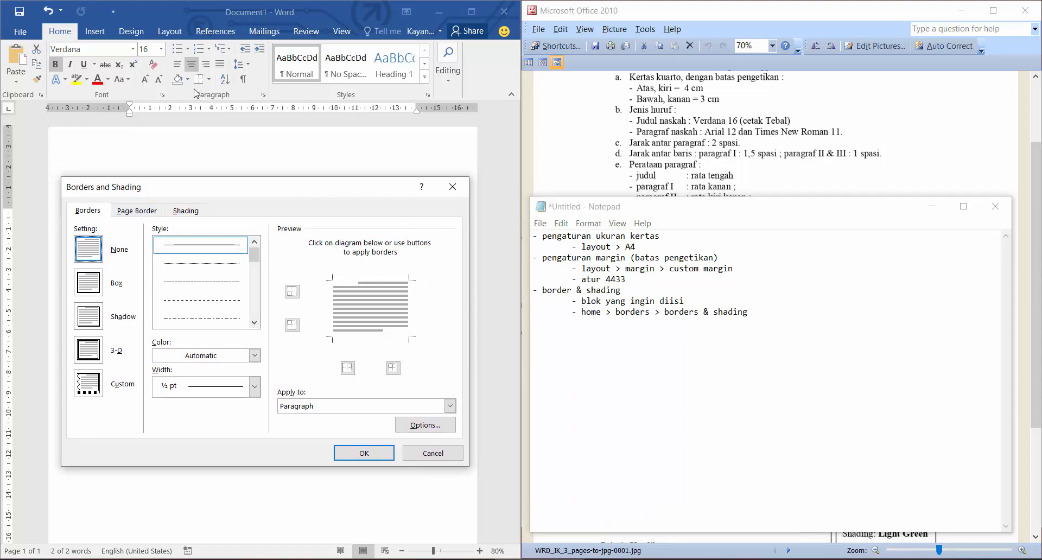
Check the Page Border tab, return to Borders, and reposition the dialog to uncover the title
{"action": "left_click", "coordinate": [139, 211]}
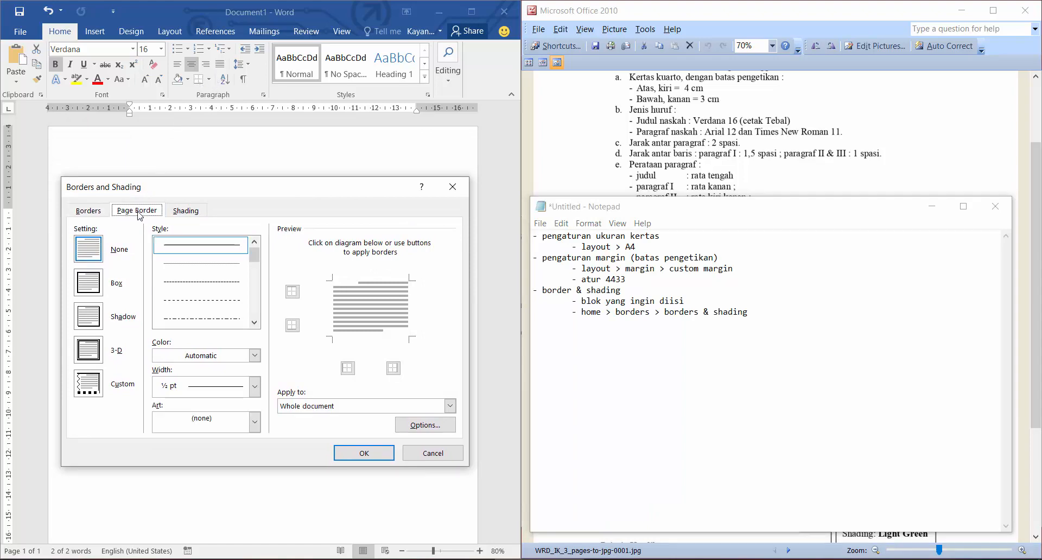
{"action": "left_click", "coordinate": [88, 212]}
{"action": "left_click", "coordinate": [128, 211]}
{"action": "left_click_drag", "start_coordinate": [173, 183], "coordinate": [267, 192]}
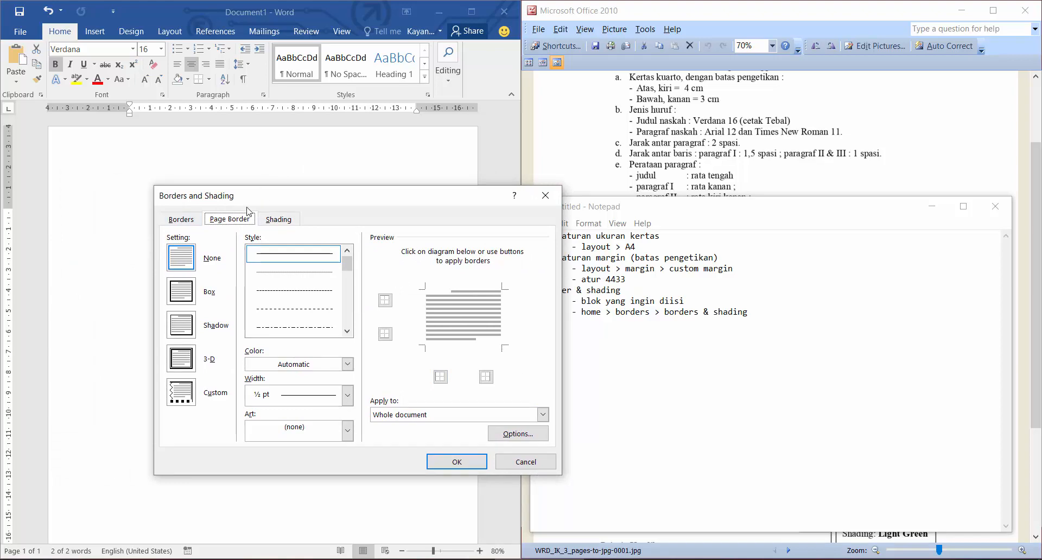
{"action": "left_click_drag", "start_coordinate": [261, 203], "coordinate": [169, 285]}
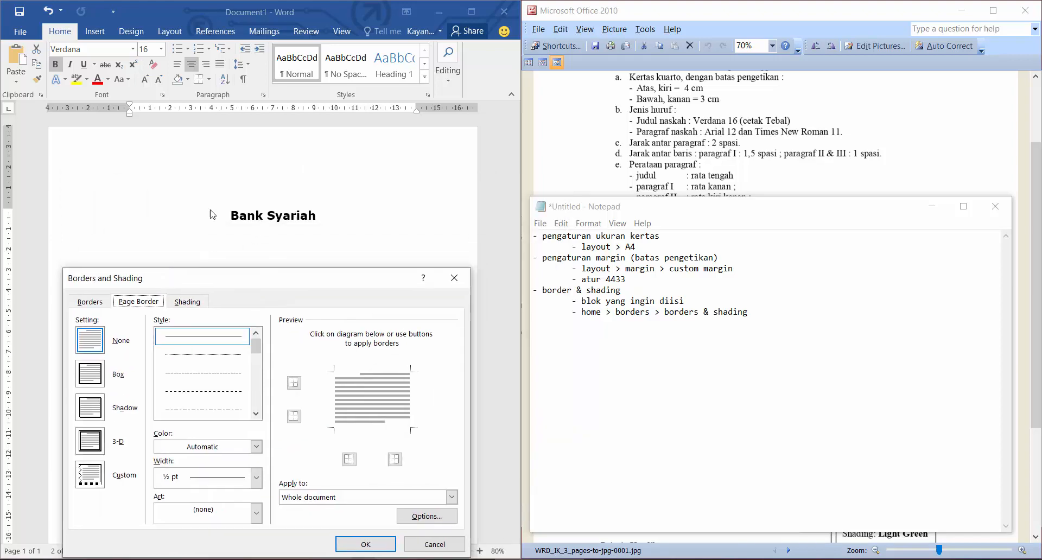
{"action": "left_click", "coordinate": [78, 302]}
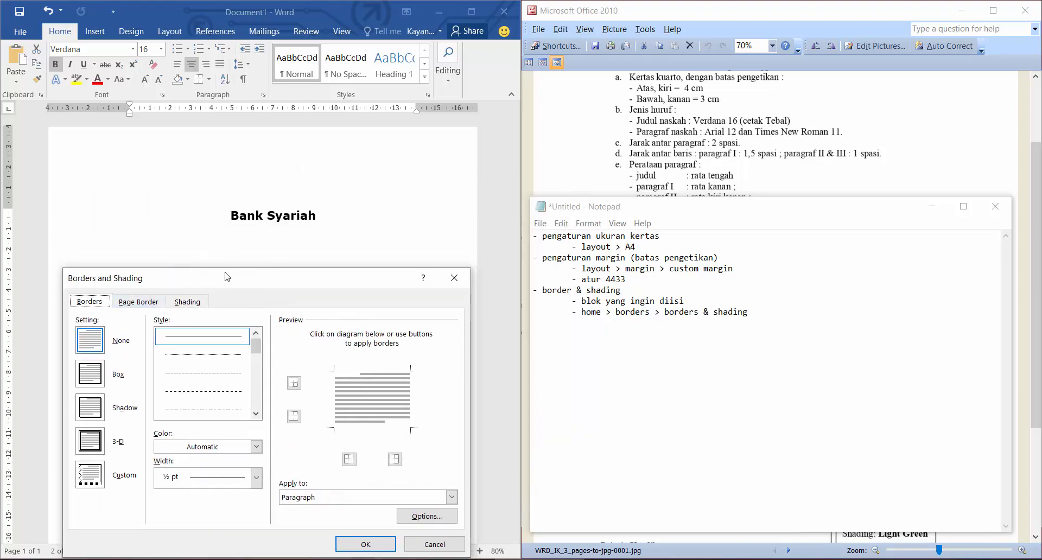
{"action": "left_click", "coordinate": [768, 316]}
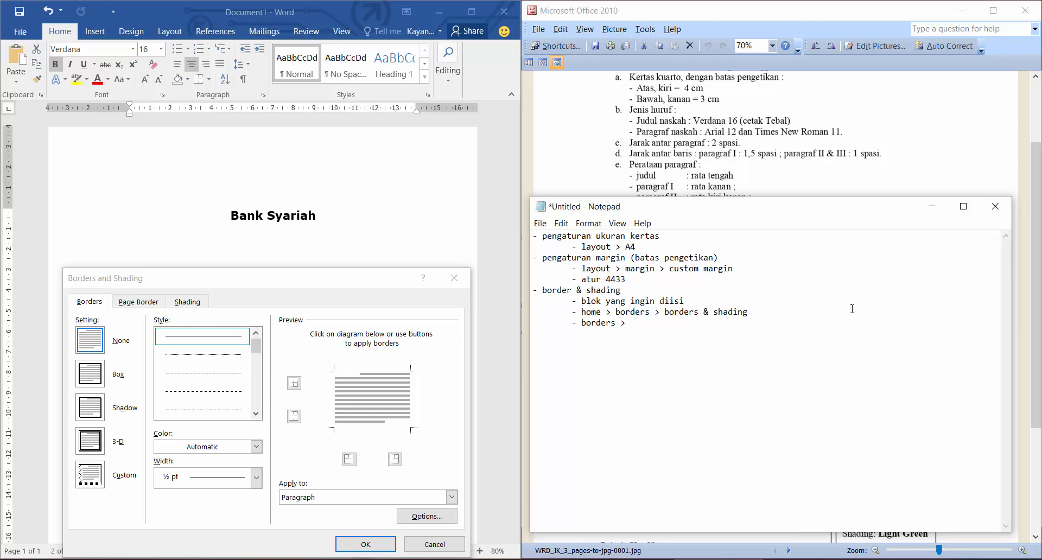
{"action": "left_click_drag", "start_coordinate": [216, 283], "coordinate": [242, 233]}
{"action": "left_click", "coordinate": [931, 206]}
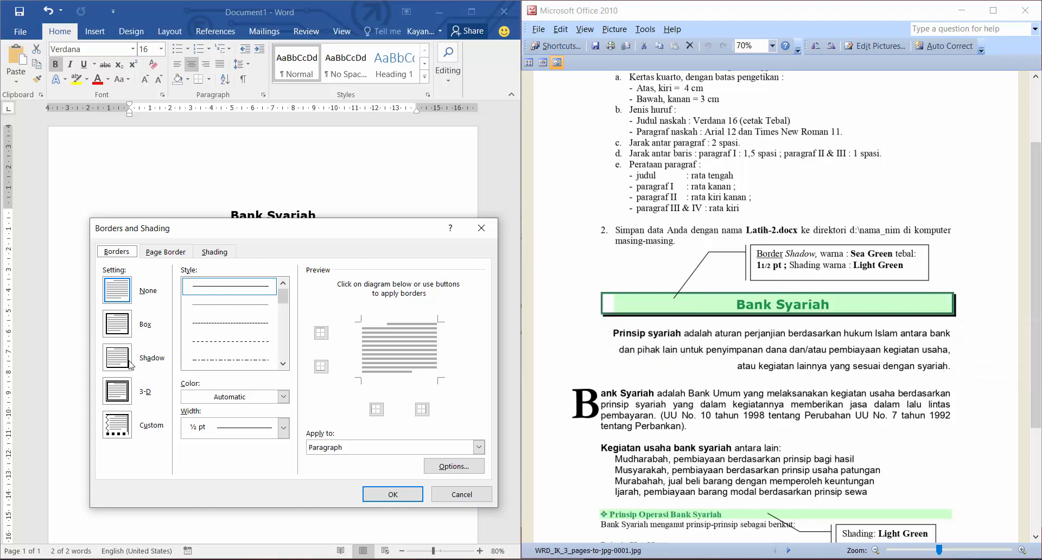
{"action": "left_click", "coordinate": [115, 325]}
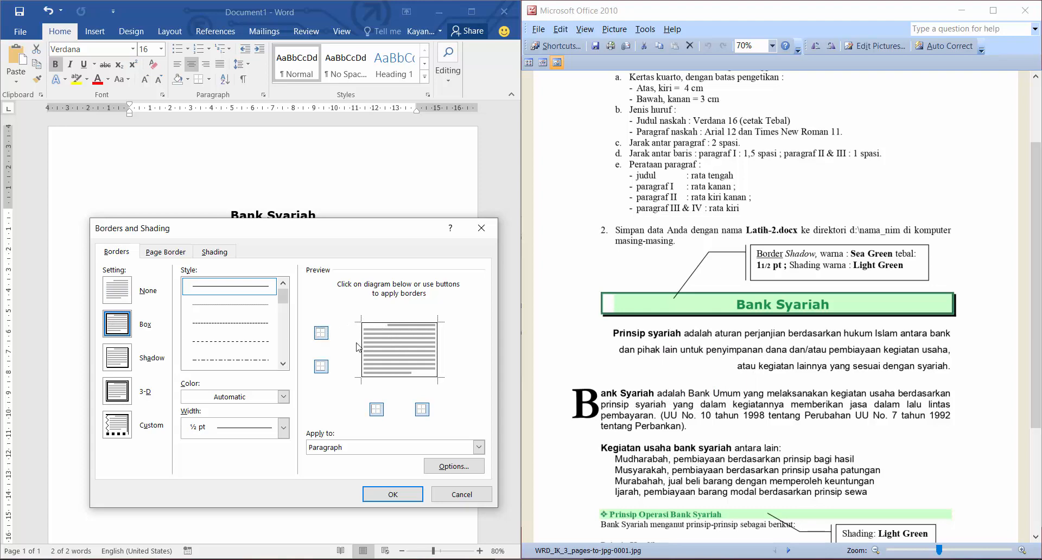
{"action": "left_click", "coordinate": [118, 359]}
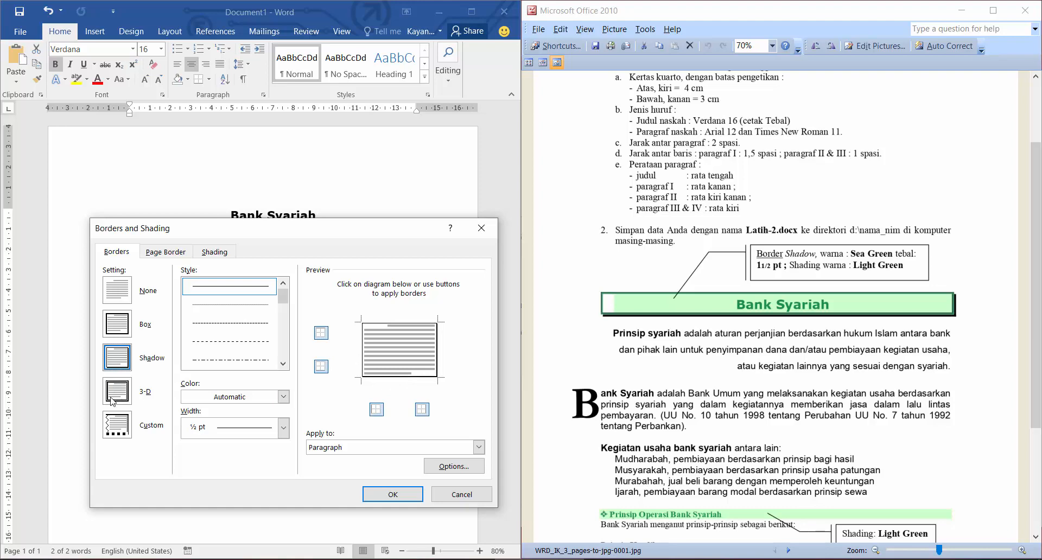
{"action": "left_click", "coordinate": [115, 393]}
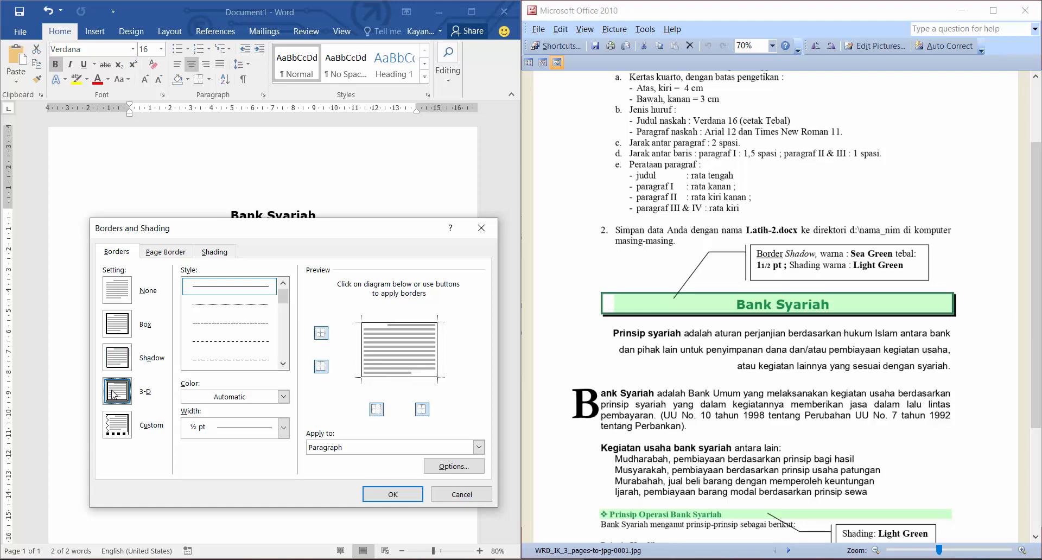
{"action": "left_click", "coordinate": [120, 364]}
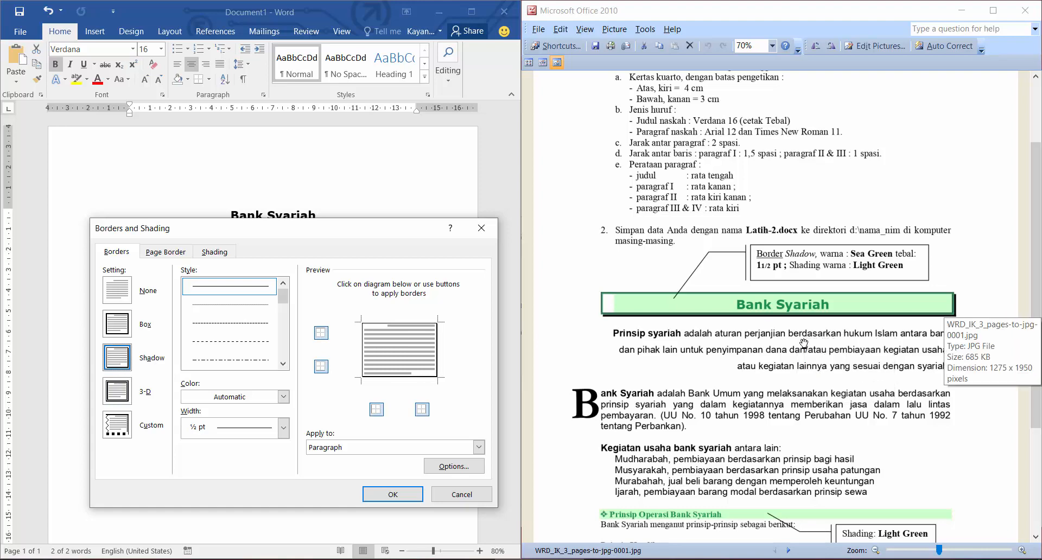
{"action": "key", "text": "alt+Tab"}
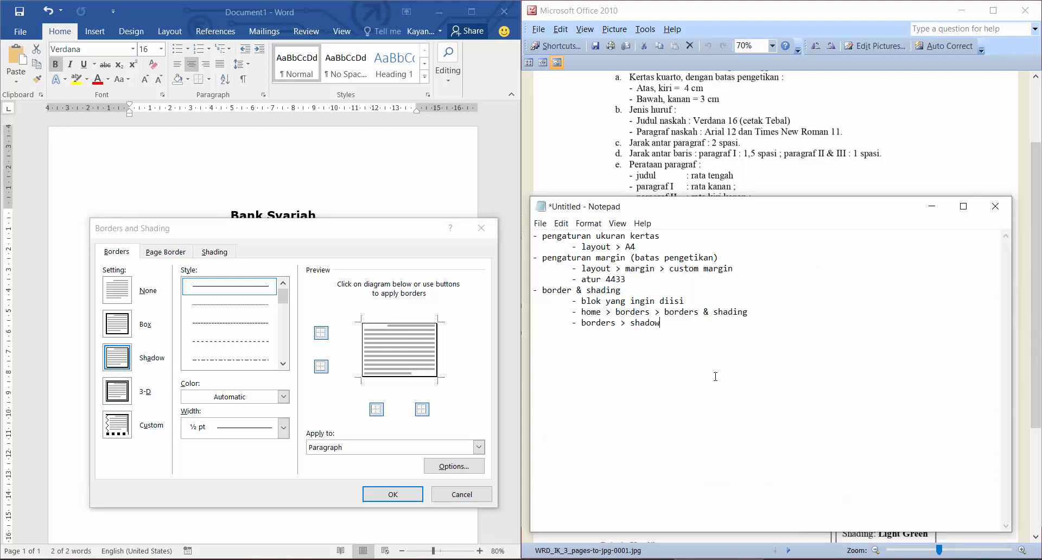
{"action": "left_click", "coordinate": [932, 206]}
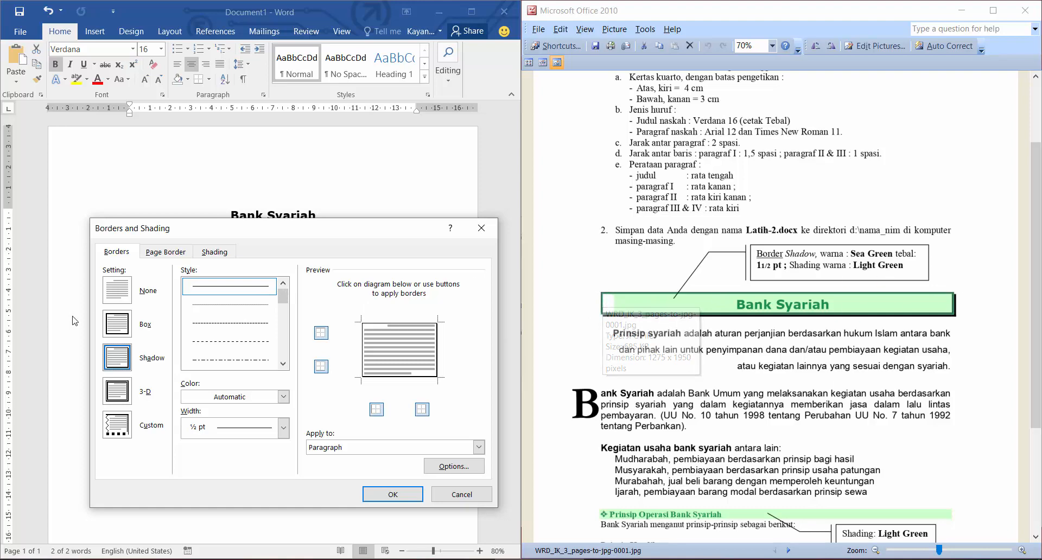
Choose a solid line style and dark green colour for the border
{"action": "left_click", "coordinate": [213, 326]}
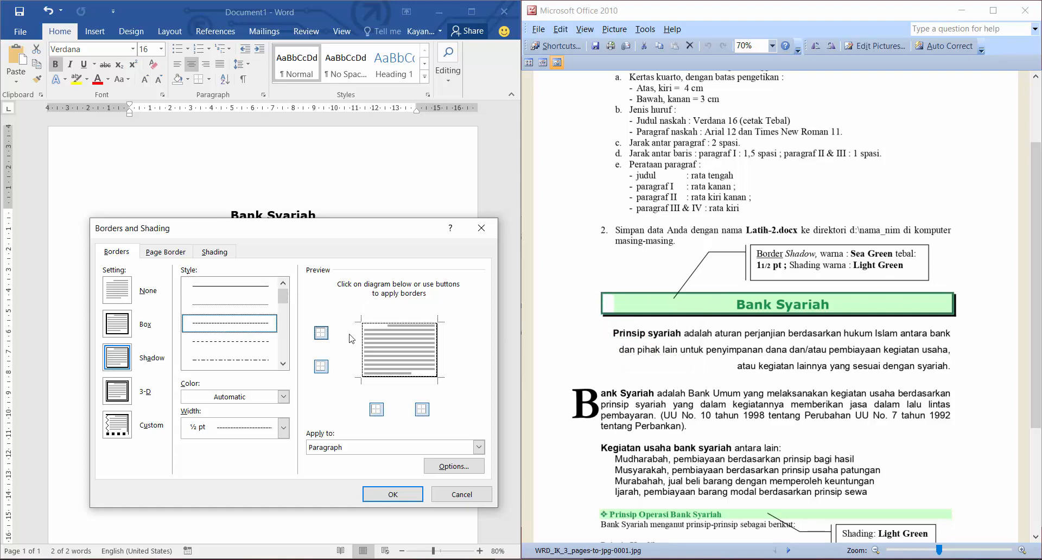
{"action": "left_click", "coordinate": [217, 284]}
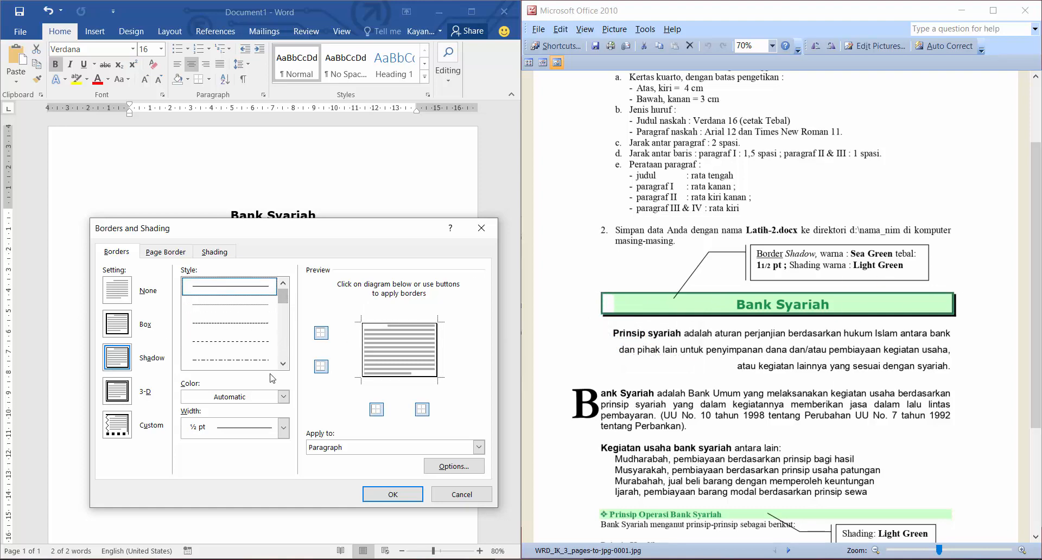
{"action": "left_click", "coordinate": [241, 400]}
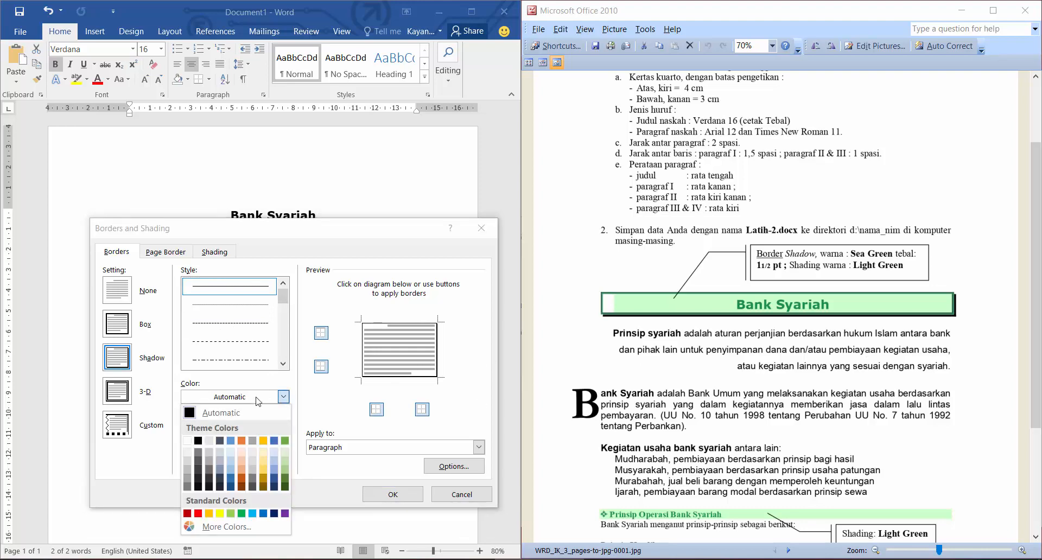
{"action": "left_click", "coordinate": [285, 486]}
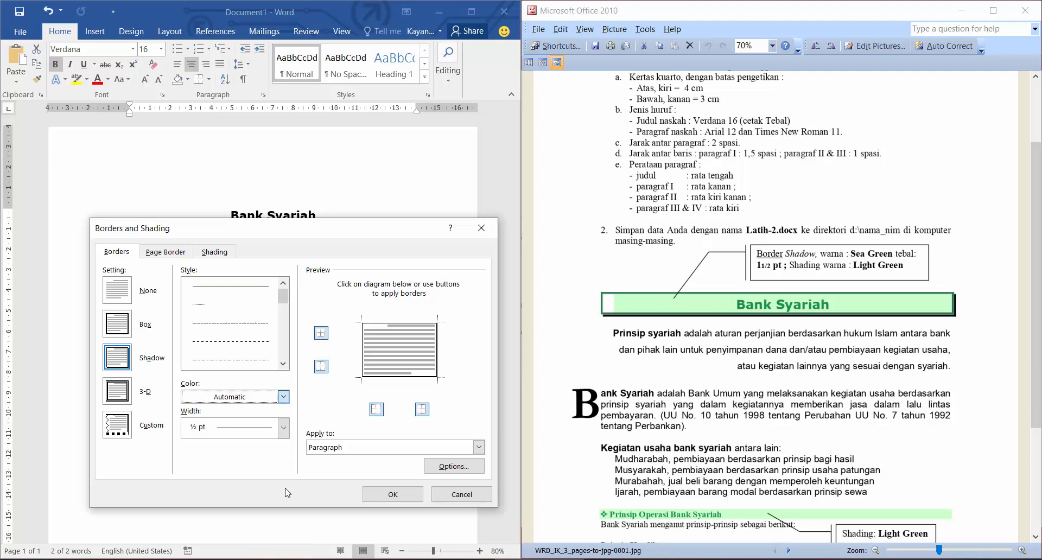
Set the border width to 2¼ pt and apply the shadow border to the title
{"action": "left_click", "coordinate": [279, 434]}
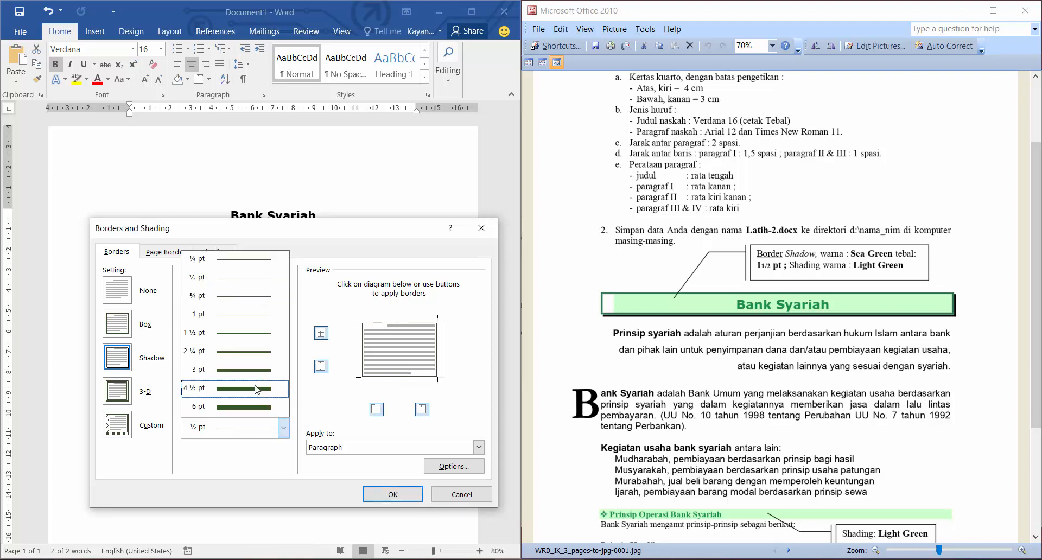
{"action": "left_click", "coordinate": [257, 389]}
{"action": "left_click", "coordinate": [282, 427]}
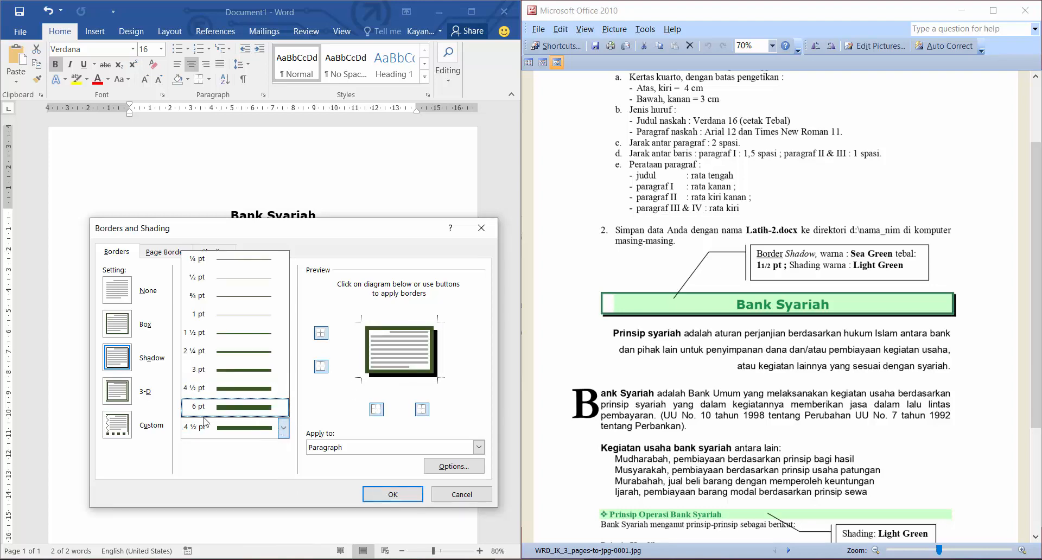
{"action": "left_click", "coordinate": [270, 395]}
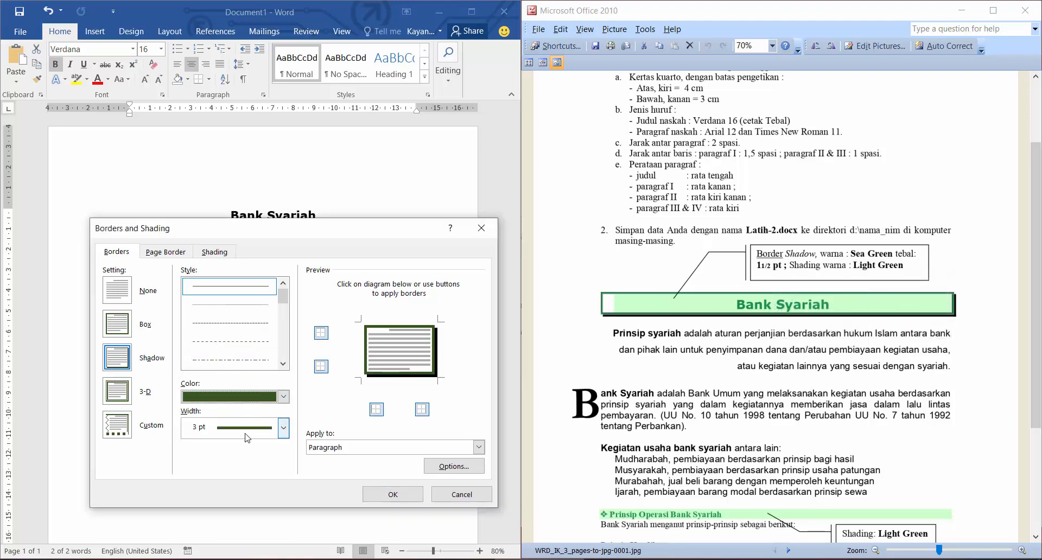
{"action": "left_click", "coordinate": [279, 428]}
{"action": "left_click", "coordinate": [226, 333]}
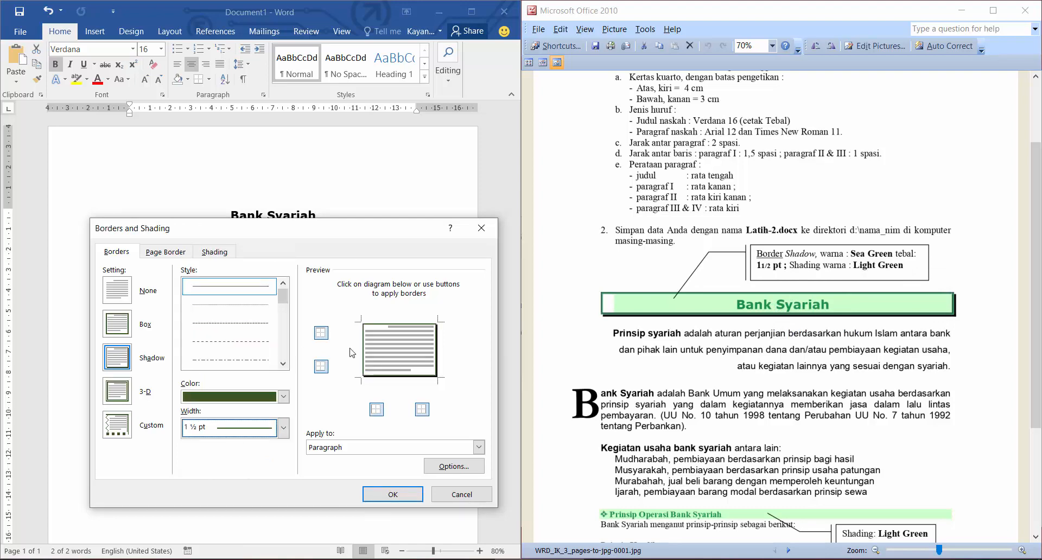
{"action": "left_click", "coordinate": [283, 428]}
{"action": "left_click", "coordinate": [262, 357]}
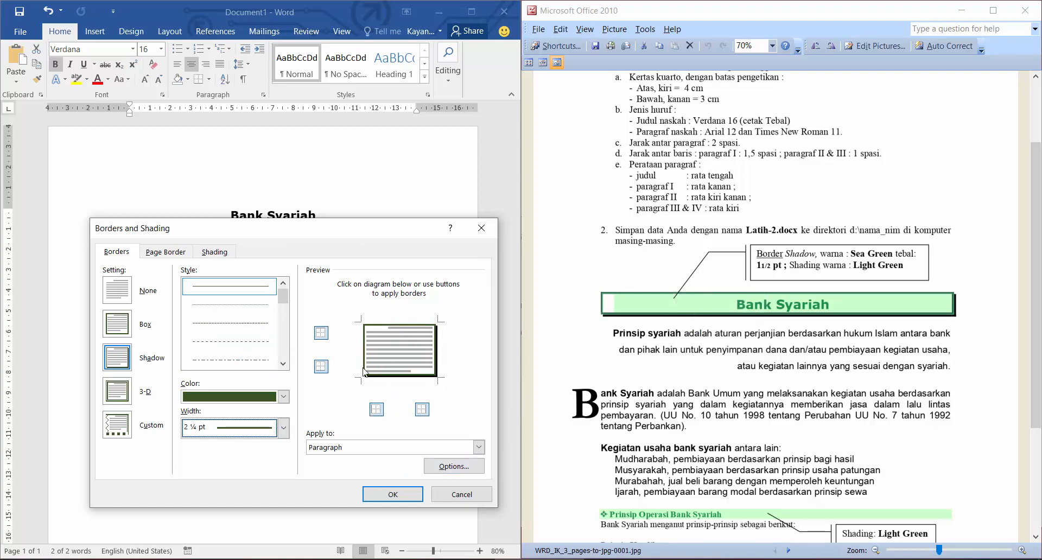
{"action": "left_click", "coordinate": [393, 495]}
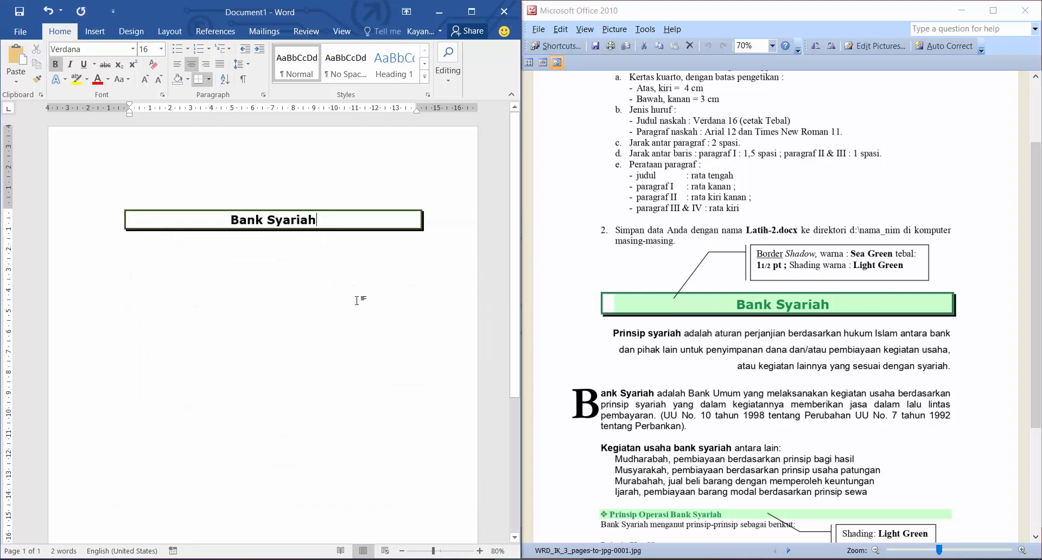
Select the whole Bank Syariah title paragraph
{"action": "scroll", "coordinate": [325, 239], "scroll_direction": "up", "scroll_amount": 6}
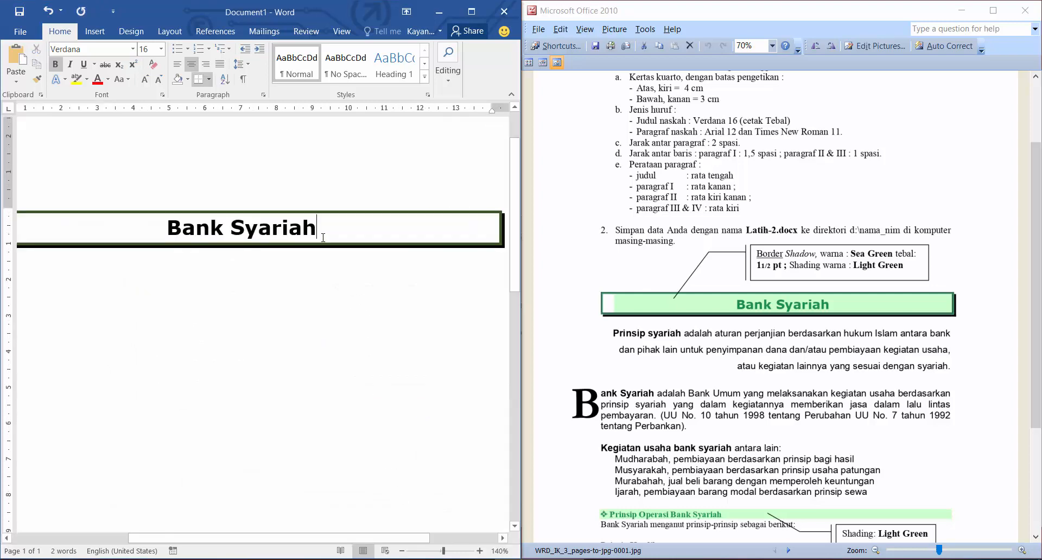
{"action": "scroll", "coordinate": [323, 237], "scroll_direction": "down", "scroll_amount": 2}
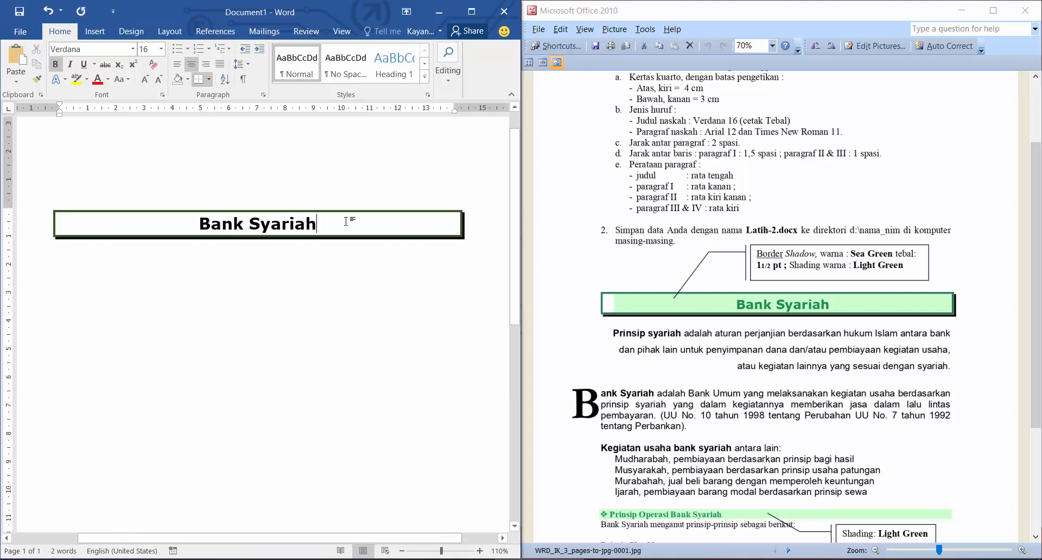
{"action": "left_click_drag", "start_coordinate": [347, 222], "coordinate": [190, 221]}
{"action": "left_click", "coordinate": [301, 298]}
{"action": "left_click_drag", "start_coordinate": [335, 229], "coordinate": [196, 225]}
{"action": "left_click", "coordinate": [211, 224]}
{"action": "left_click_drag", "start_coordinate": [201, 227], "coordinate": [255, 246]}
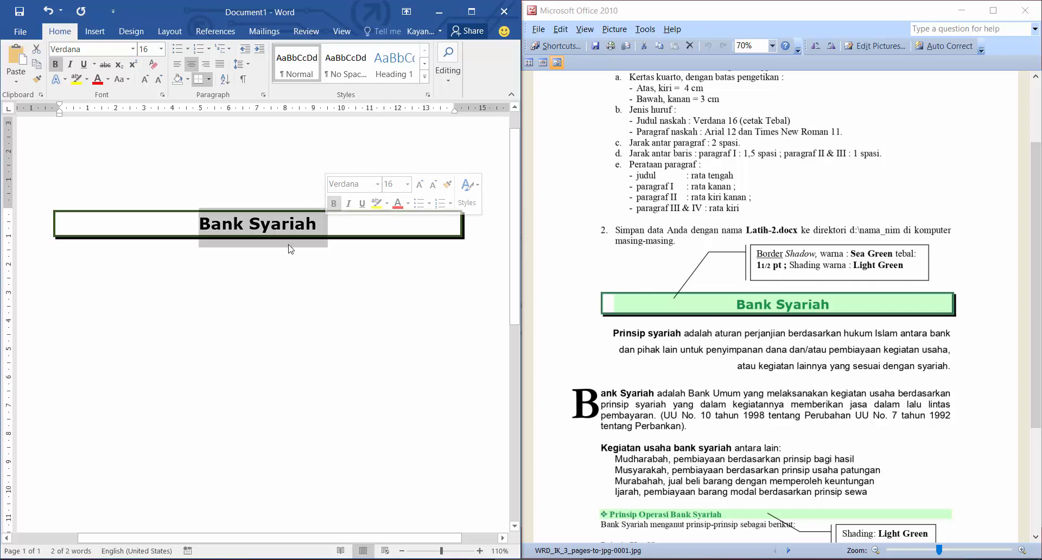
Reopen Borders and Shading from the Borders list, then switch to the notes
{"action": "left_click", "coordinate": [209, 79]}
{"action": "left_click", "coordinate": [231, 330]}
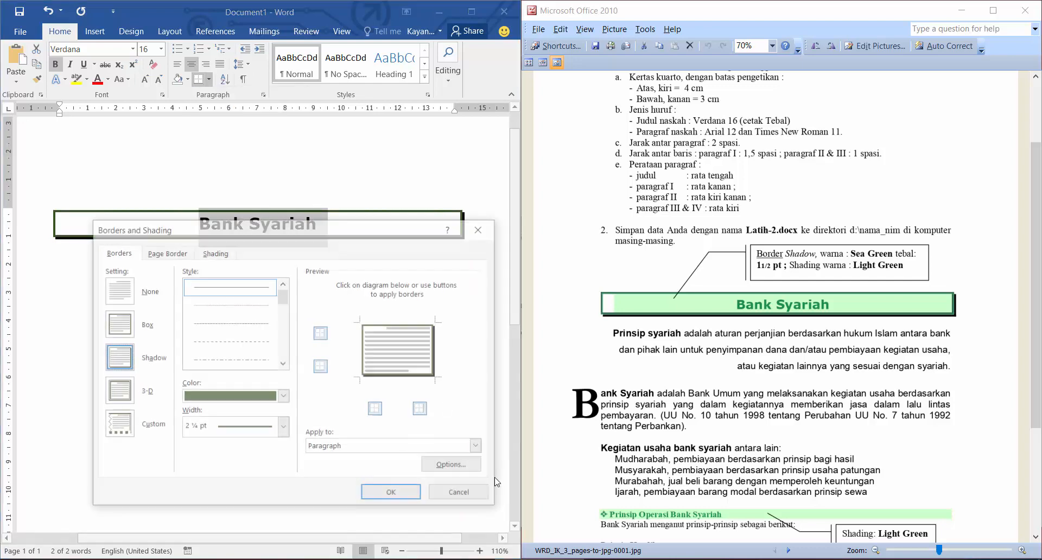
{"action": "key", "text": "alt+Tab"}
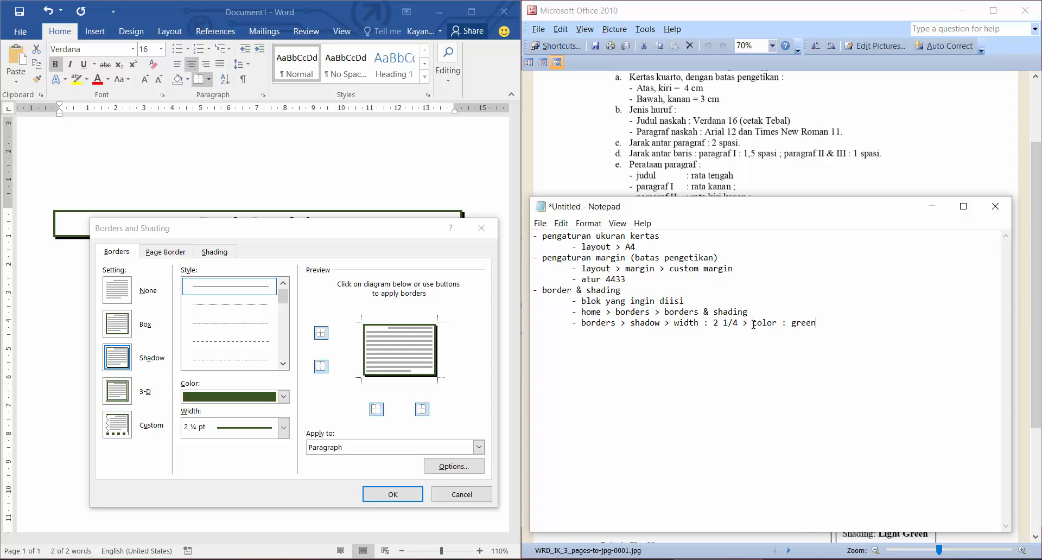
Fill the title box with light green shading, note it, and minimise Notepad
{"action": "left_click", "coordinate": [214, 252]}
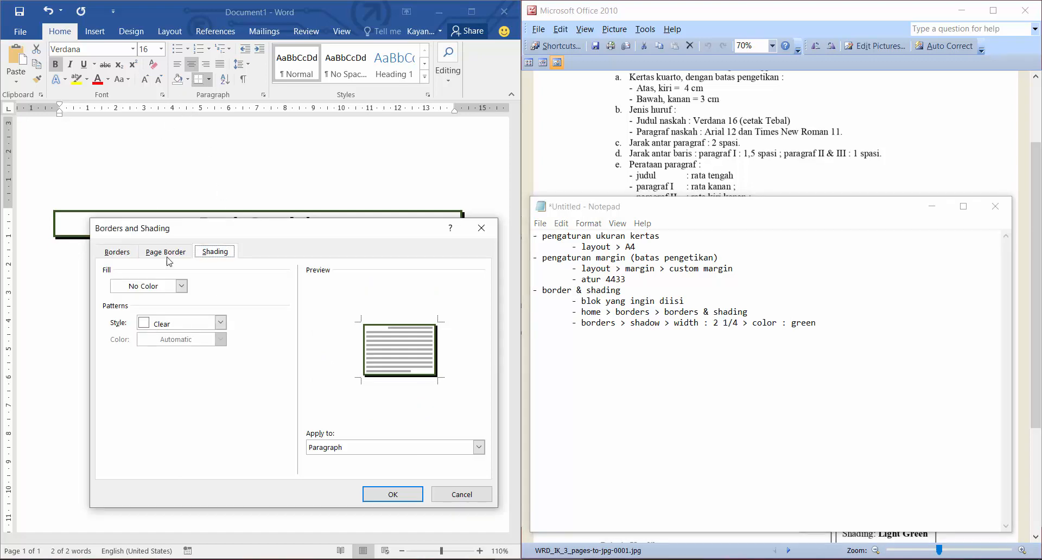
{"action": "left_click", "coordinate": [181, 285]}
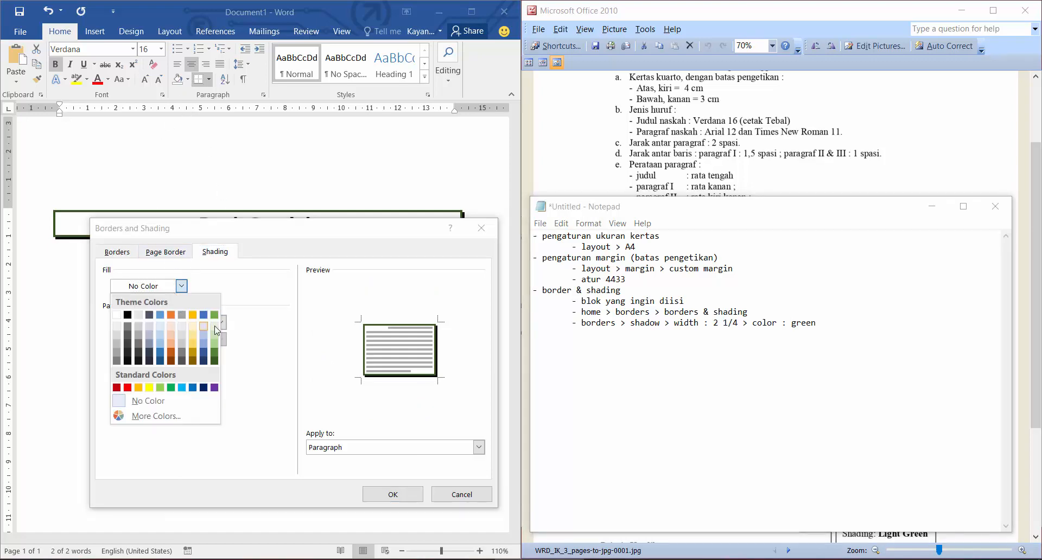
{"action": "left_click", "coordinate": [215, 343]}
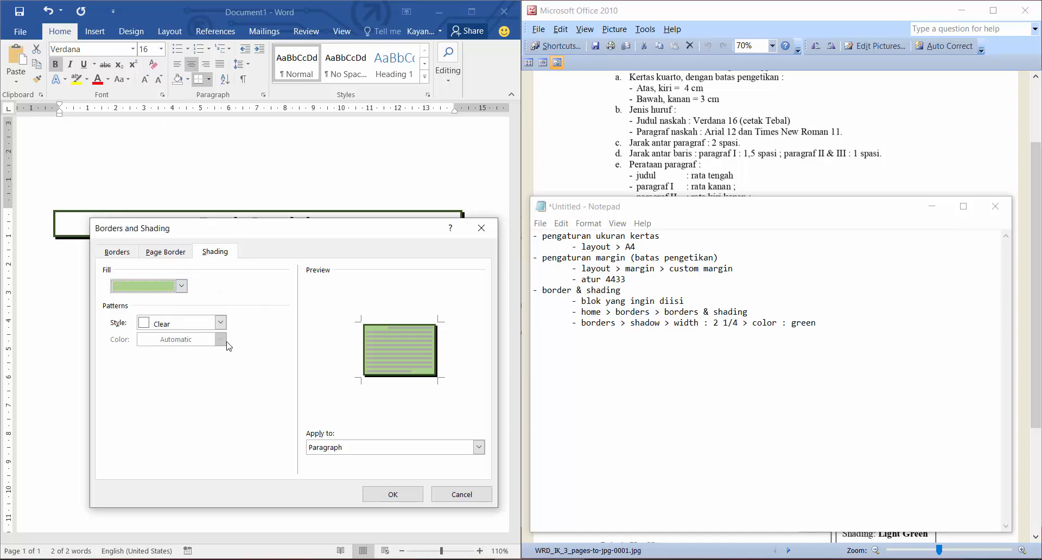
{"action": "left_click", "coordinate": [834, 326]}
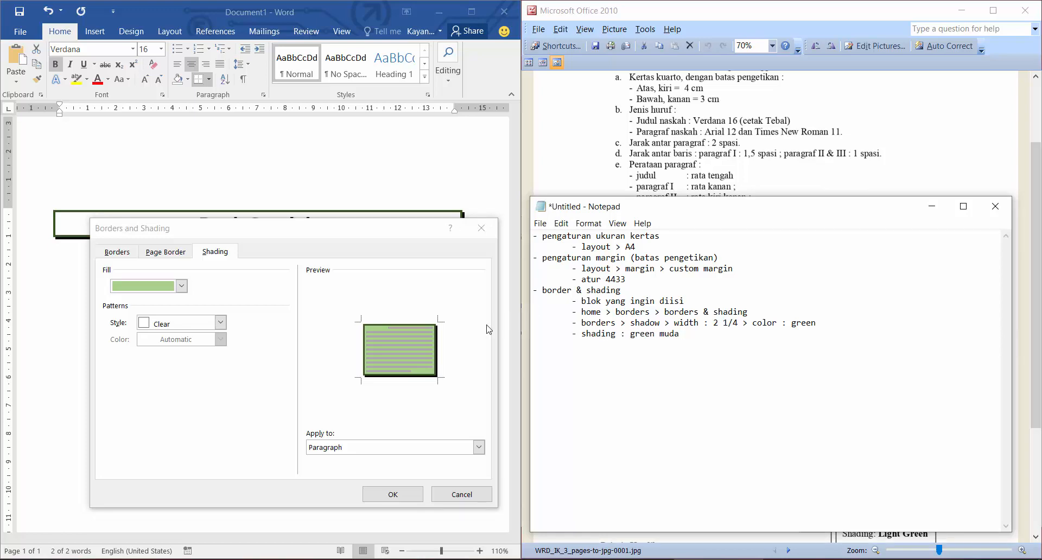
{"action": "left_click", "coordinate": [392, 494]}
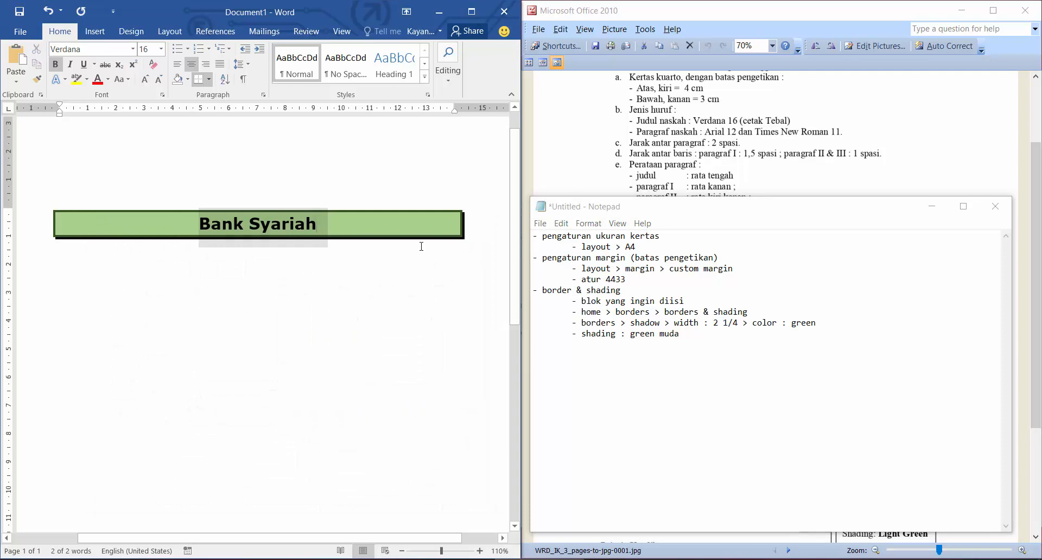
{"action": "left_click", "coordinate": [422, 246]}
{"action": "left_click", "coordinate": [931, 206]}
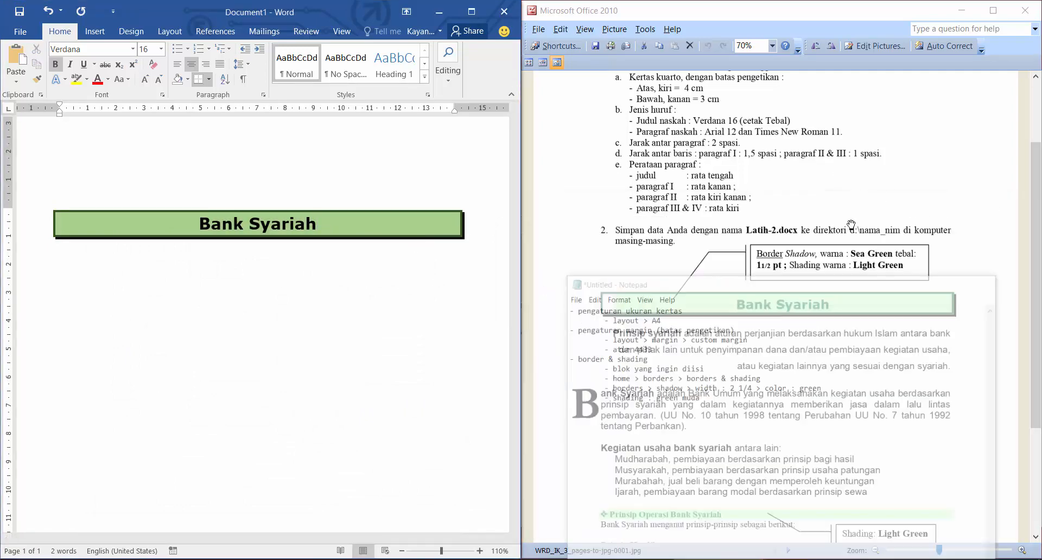
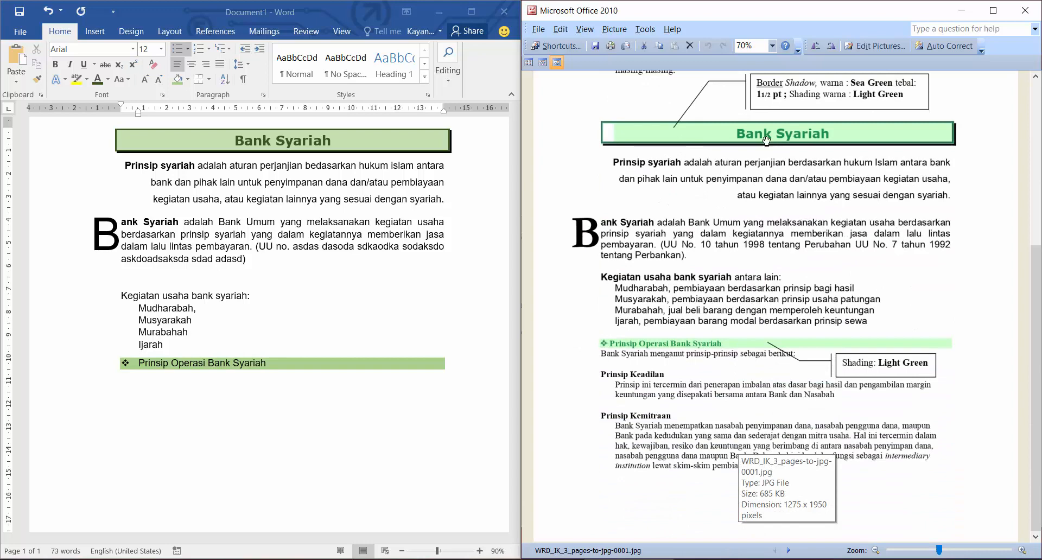
Scroll down and place the cursor below the financing list
{"action": "scroll", "coordinate": [769, 532], "scroll_direction": "down", "scroll_amount": 5}
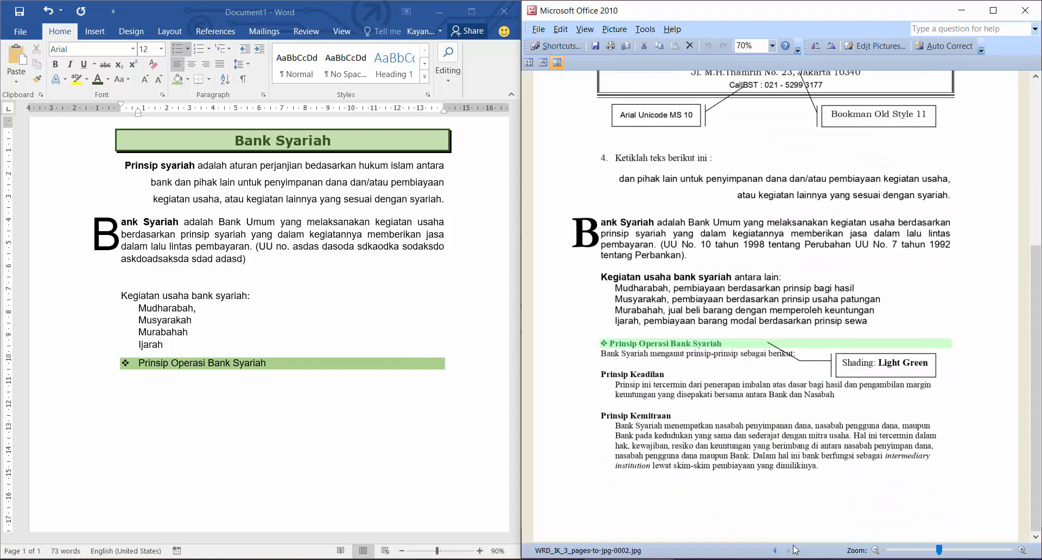
{"action": "left_click", "coordinate": [230, 427]}
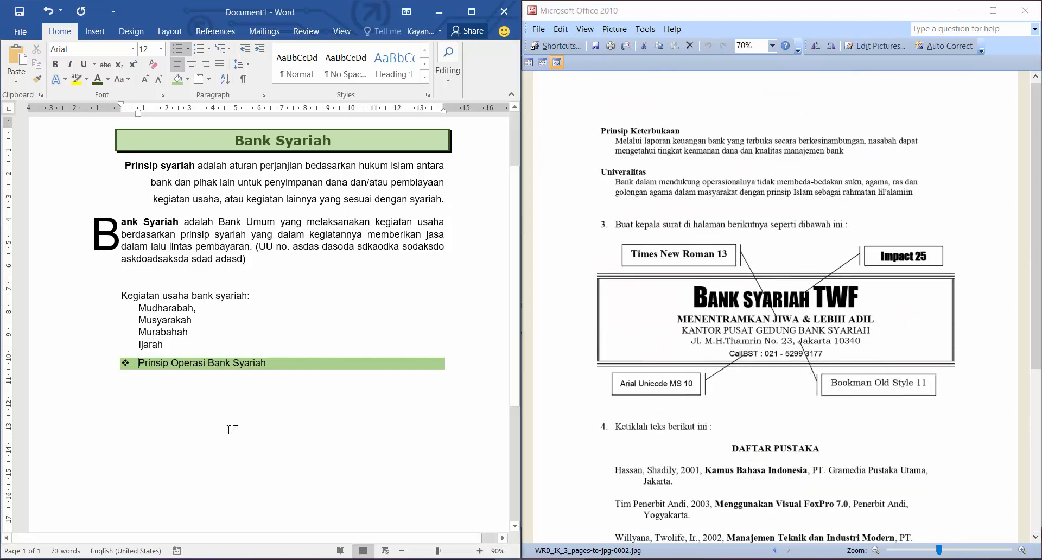
{"action": "scroll", "coordinate": [233, 413], "scroll_direction": "down", "scroll_amount": 3}
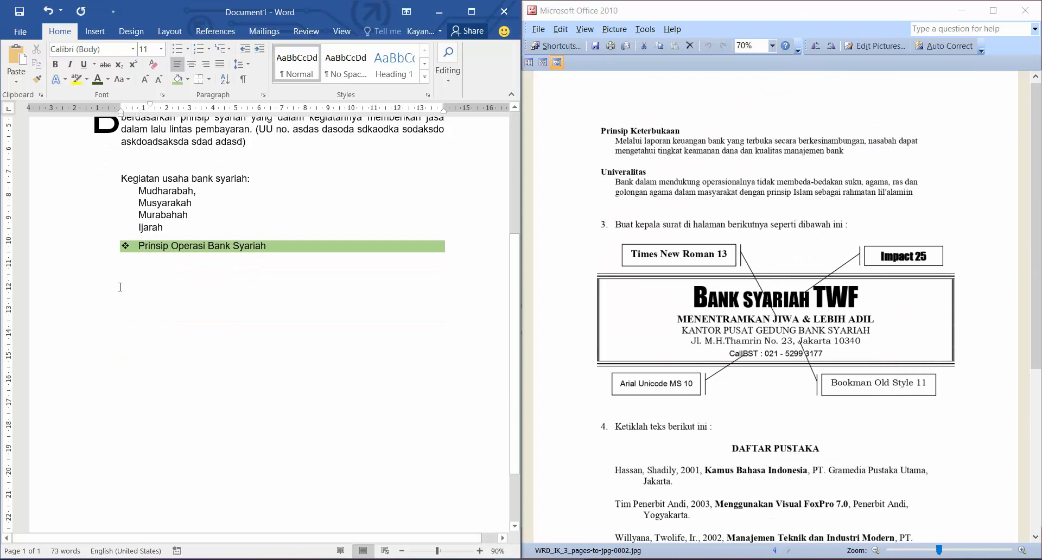
Insert a page break below the shaded Prinsip Operasi Bank Syariah line
{"action": "left_click", "coordinate": [120, 287]}
{"action": "key", "text": "Up"}
{"action": "key", "text": "Down"}
{"action": "key", "text": "Up"}
{"action": "key", "text": "Down"}
{"action": "triple_click", "coordinate": [115, 290]}
{"action": "left_click", "coordinate": [154, 311]}
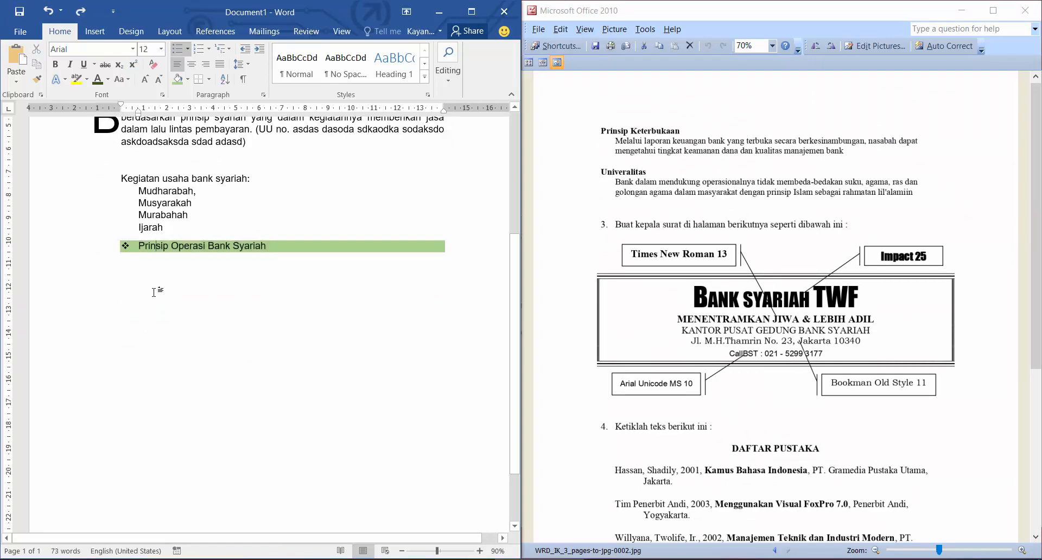
{"action": "left_click", "coordinate": [153, 292]}
{"action": "key", "text": "ctrl+Return"}
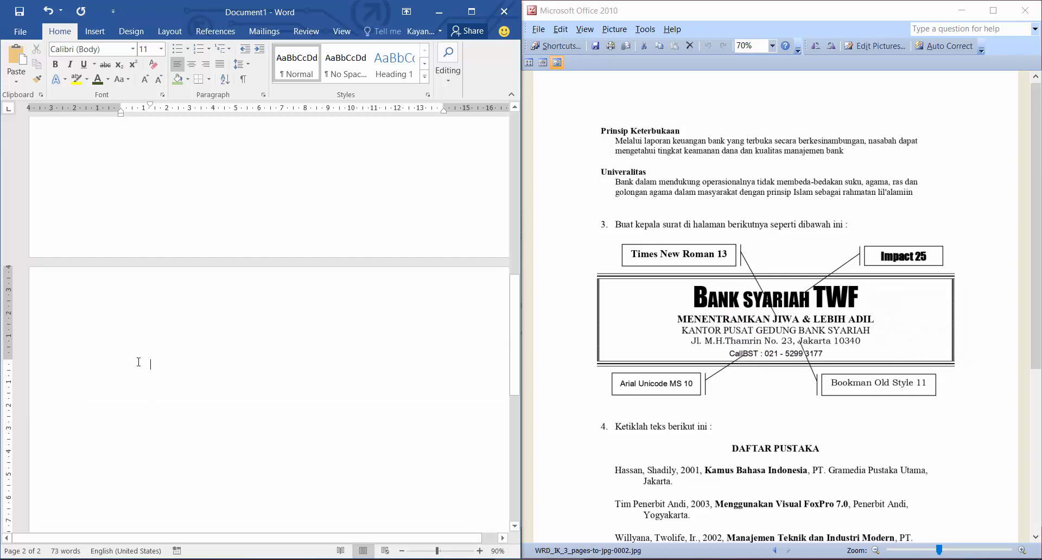
{"action": "scroll", "coordinate": [337, 371], "scroll_direction": "down", "scroll_amount": 1}
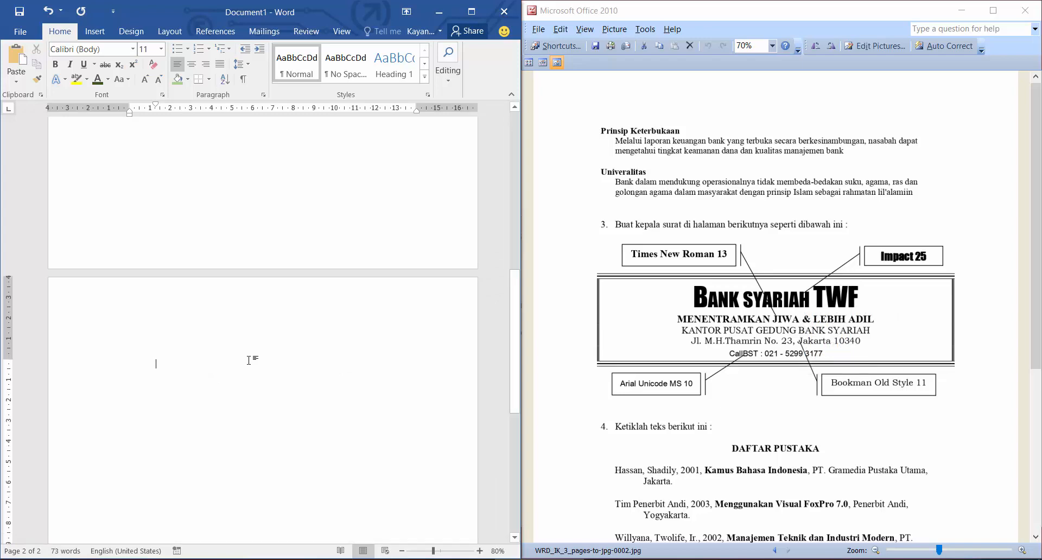
Type the heading 'BANK SYARIAH TWF' in capitals and centre it
{"action": "type", "text": "Bank syariah"}
{"action": "key", "text": "shift+Home"}
{"action": "type", "text": "BANK SYA"}
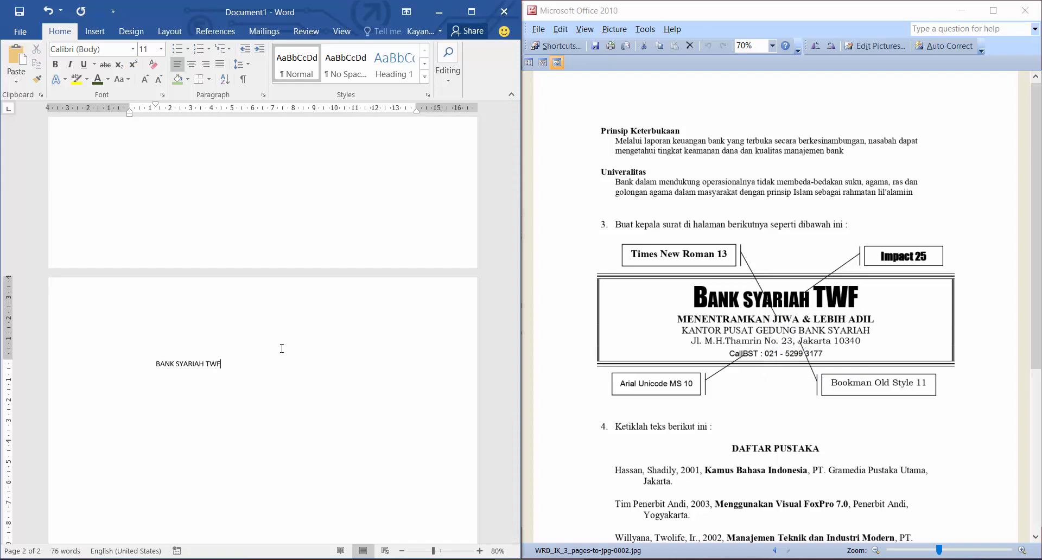
{"action": "key", "text": "ctrl+e"}
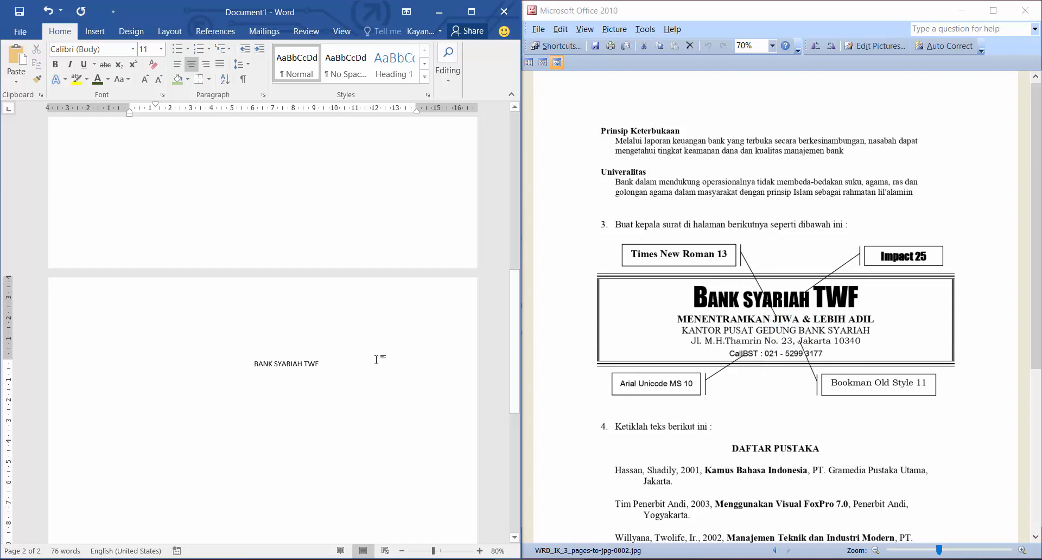
Add the motto 'MENENTRAMKAN JIWA & LEBIH ADIL' below and remove the first-line indent
{"action": "key", "text": "Return"}
{"action": "type", "text": "MENTN"}
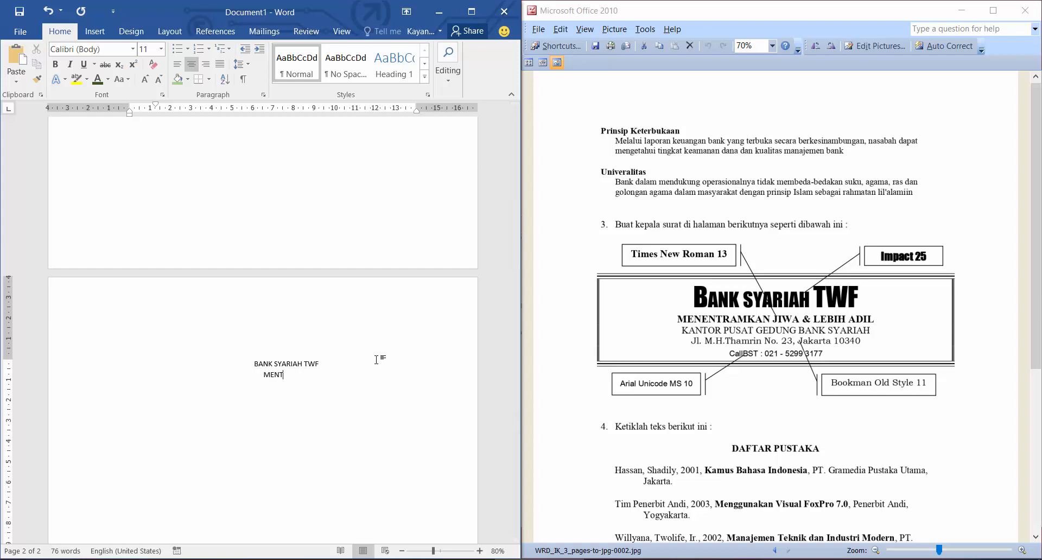
{"action": "key", "text": "BackSpace"}
{"action": "key", "text": "BackSpace"}
{"action": "key", "text": "BackSpace"}
{"action": "key", "text": "BackSpace"}
{"action": "type", "text": "ENTRAMKAN JIWA & LEBIH"}
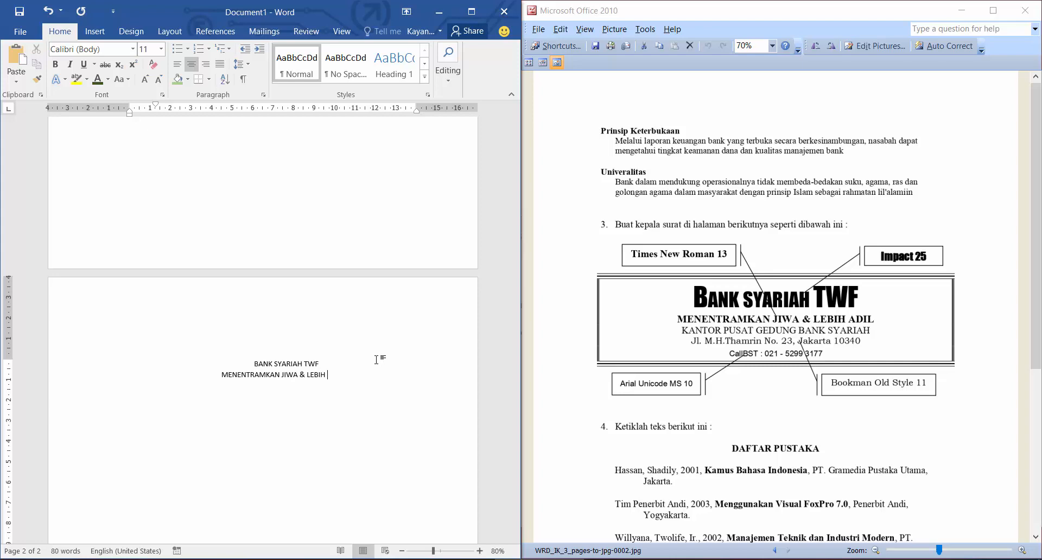
{"action": "type", "text": " ADIL"}
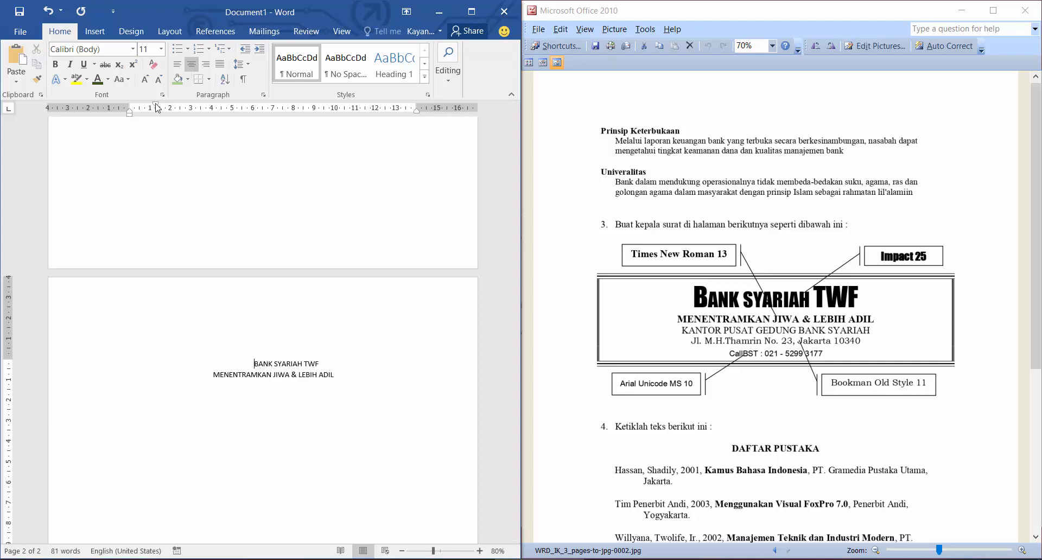
{"action": "left_click_drag", "start_coordinate": [156, 105], "coordinate": [128, 108]}
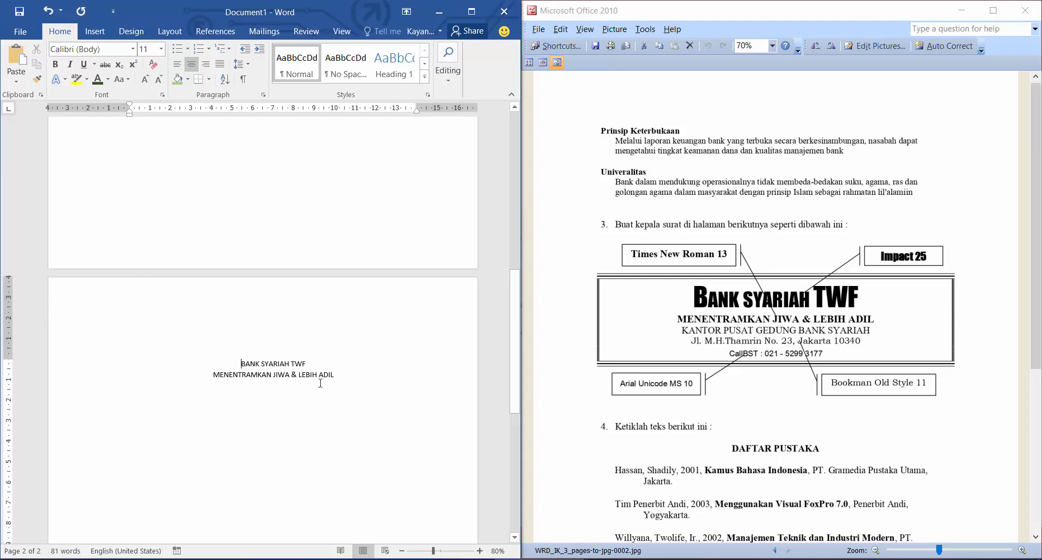
{"action": "scroll", "coordinate": [349, 374], "scroll_direction": "up", "scroll_amount": 3}
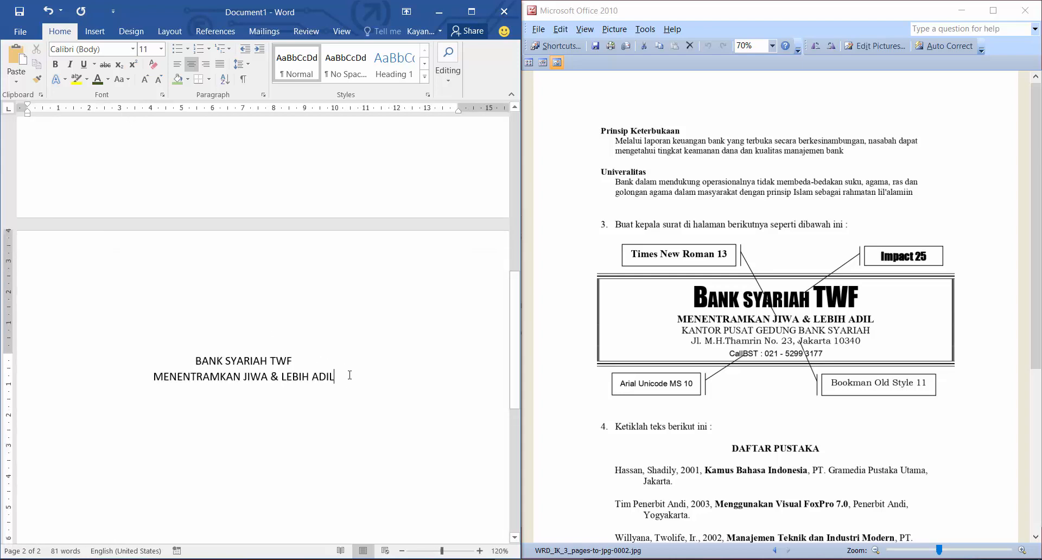
{"action": "scroll", "coordinate": [347, 379], "scroll_direction": "down", "scroll_amount": 2}
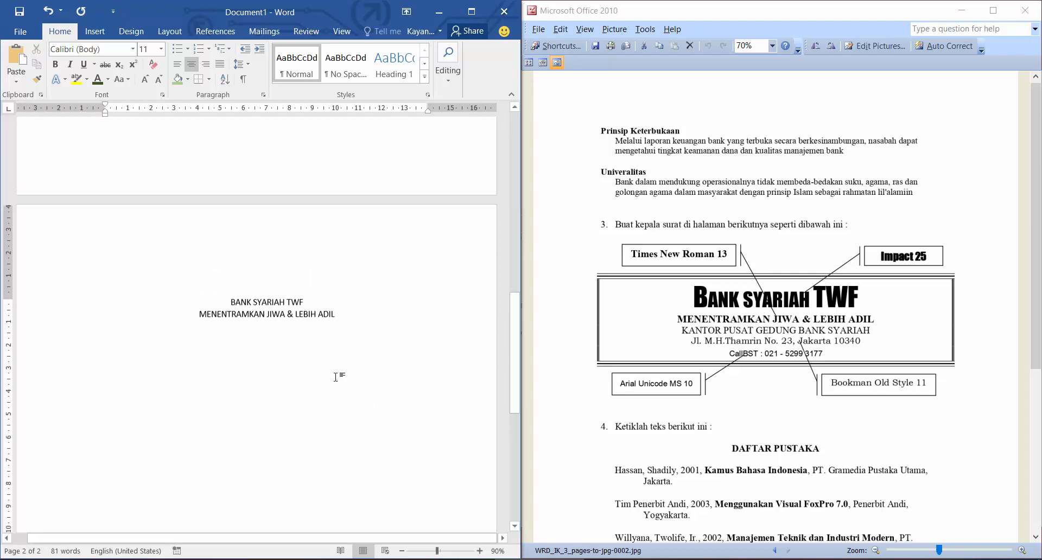
{"action": "scroll", "coordinate": [333, 343], "scroll_direction": "down", "scroll_amount": 1}
{"action": "scroll", "coordinate": [334, 343], "scroll_direction": "up", "scroll_amount": 1}
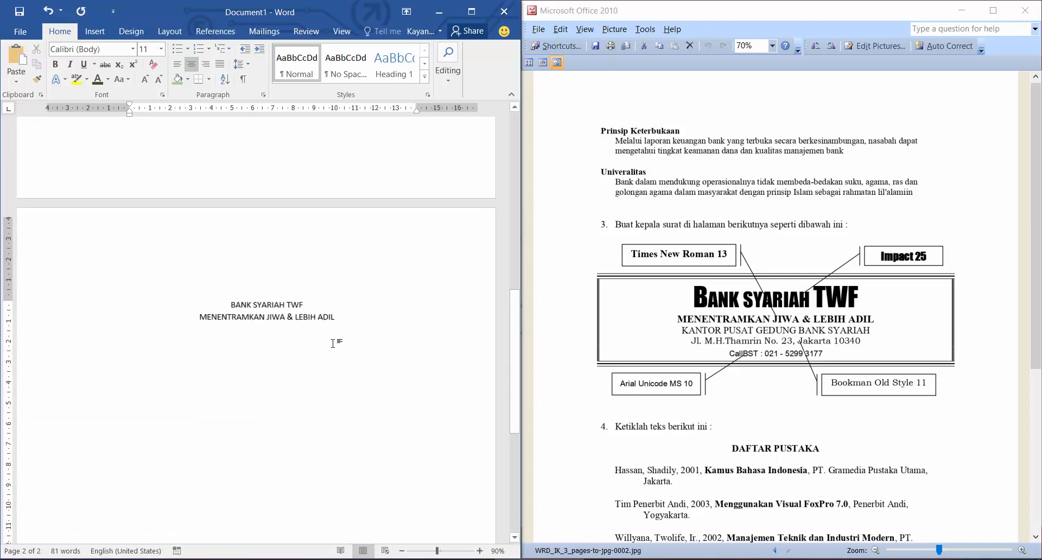
{"action": "scroll", "coordinate": [323, 352], "scroll_direction": "down", "scroll_amount": 1}
{"action": "scroll", "coordinate": [325, 351], "scroll_direction": "down", "scroll_amount": 1}
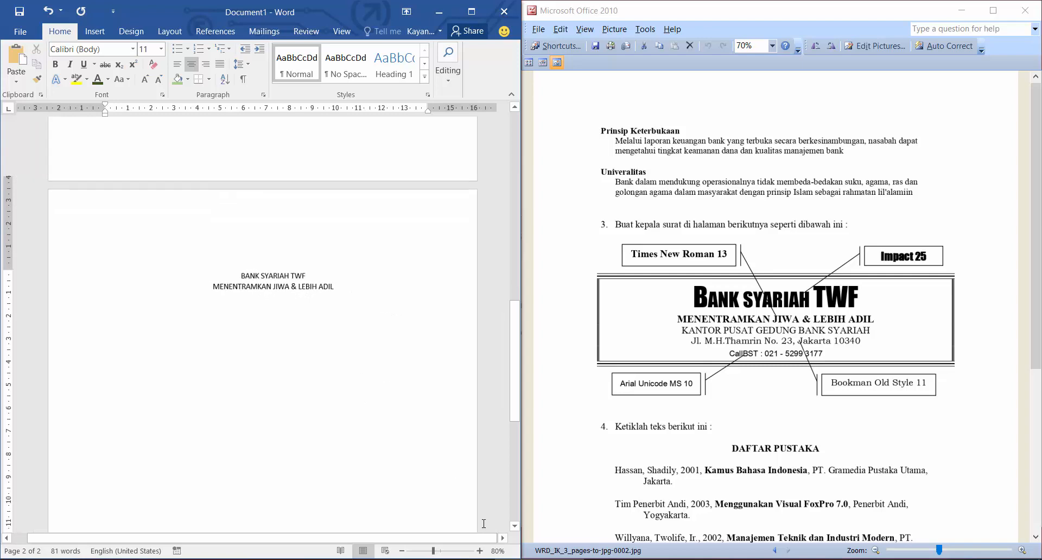
Type the 'KANTOR PUSAT GEDUNG BANK SYARIAH' line, the street address and the CallBST phone line
{"action": "left_click_drag", "start_coordinate": [434, 552], "coordinate": [441, 553]}
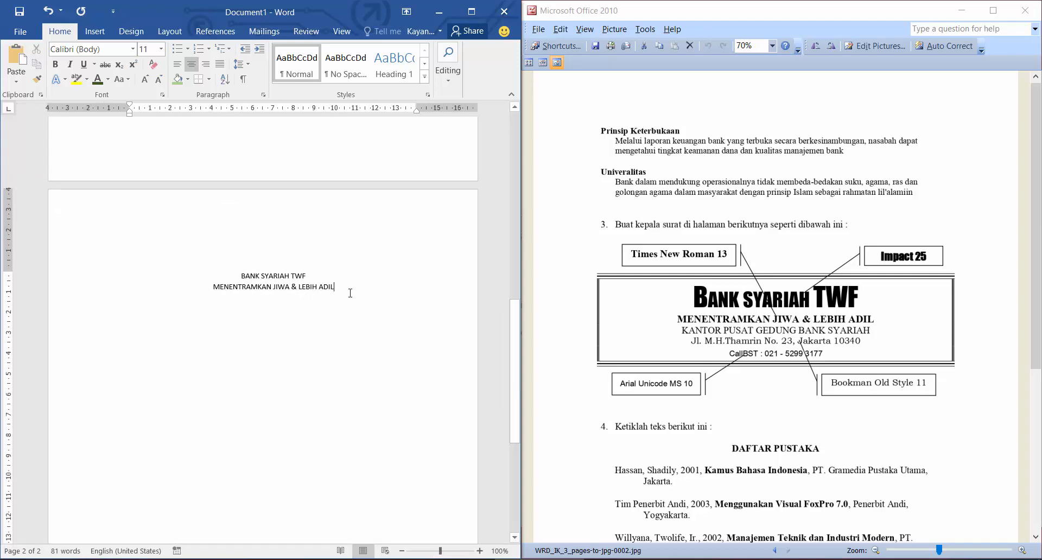
{"action": "key", "text": "Return"}
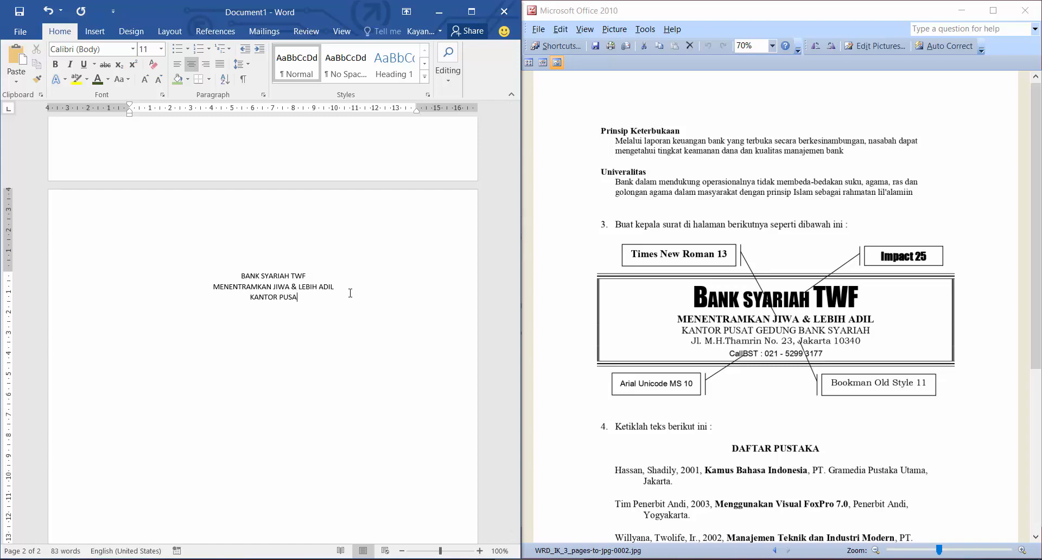
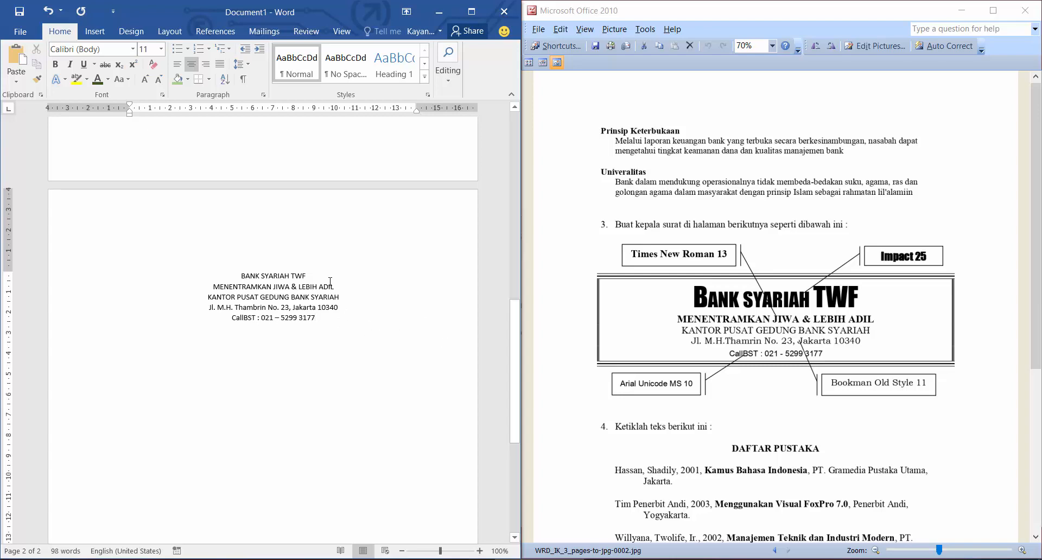
Set the BANK SYARIAH TWF heading to Impact, size 25
{"action": "left_click_drag", "start_coordinate": [323, 274], "coordinate": [242, 275]}
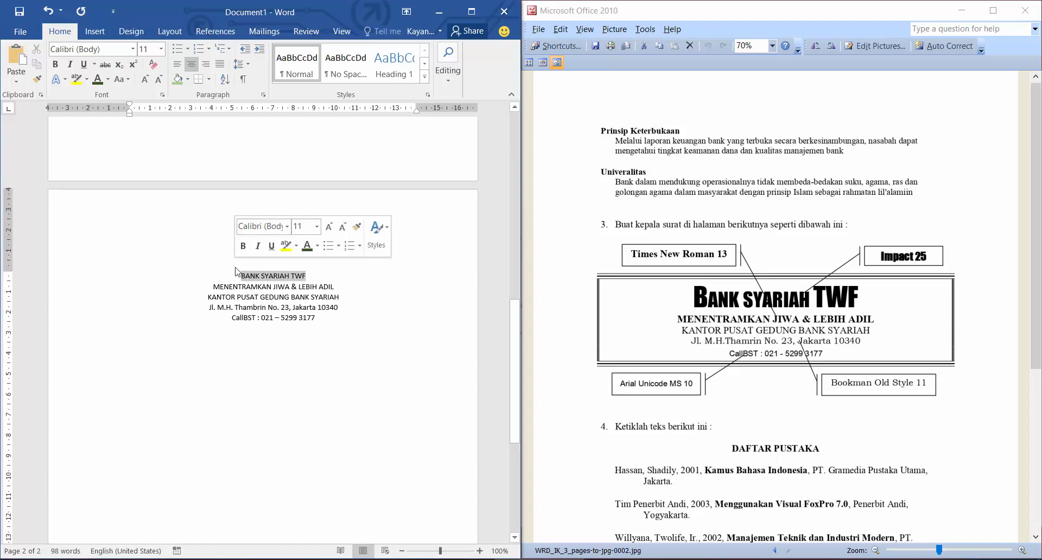
{"action": "left_click", "coordinate": [133, 49]}
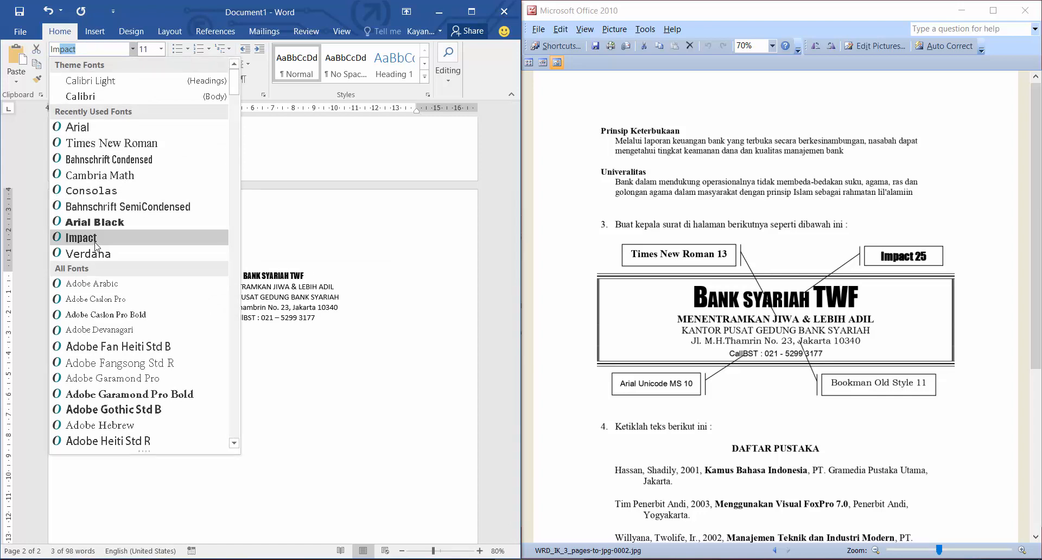
{"action": "left_click", "coordinate": [81, 238]}
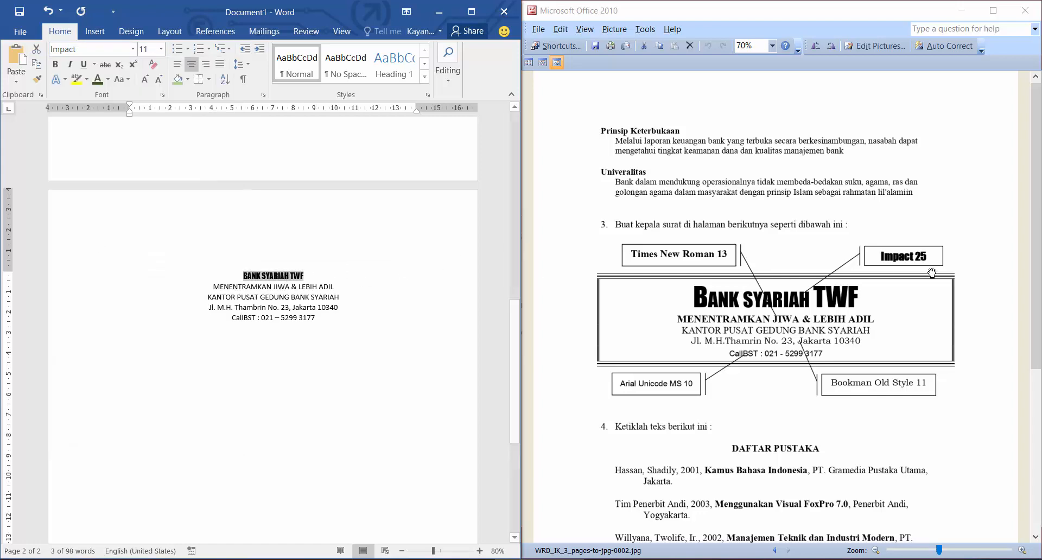
{"action": "left_click", "coordinate": [161, 49]}
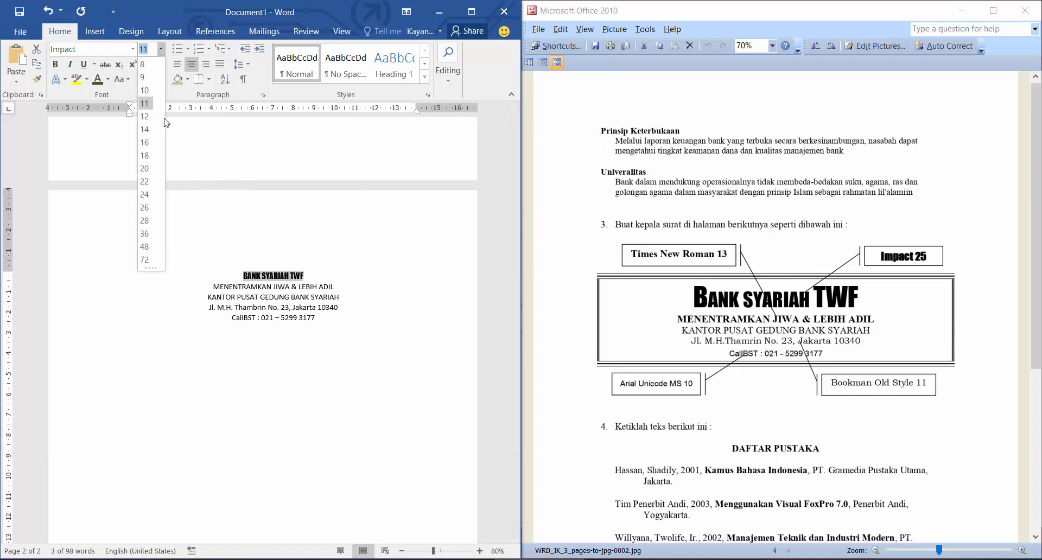
{"action": "left_click", "coordinate": [147, 207]}
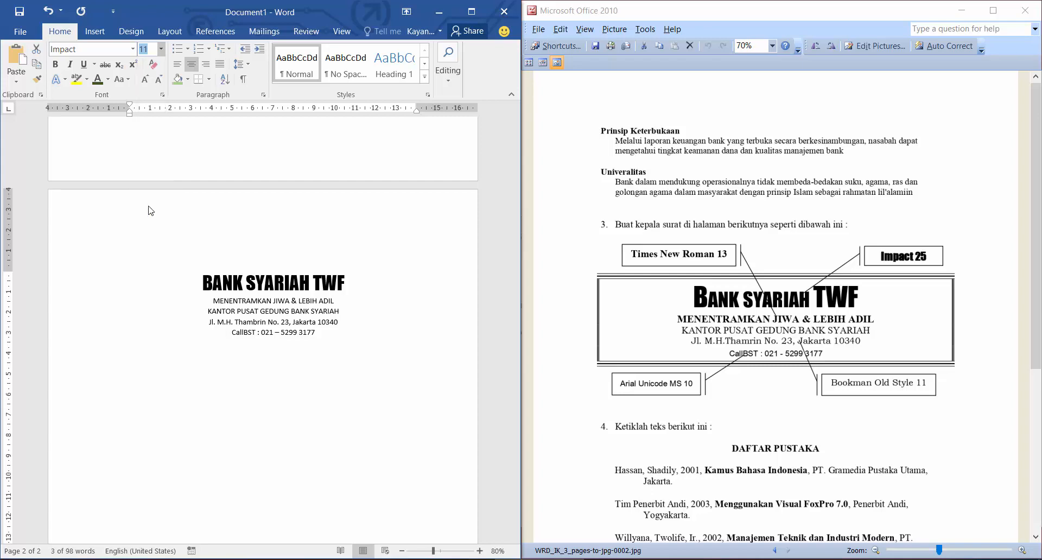
{"action": "left_click", "coordinate": [153, 49]}
{"action": "type", "text": "25"}
{"action": "key", "text": "Return"}
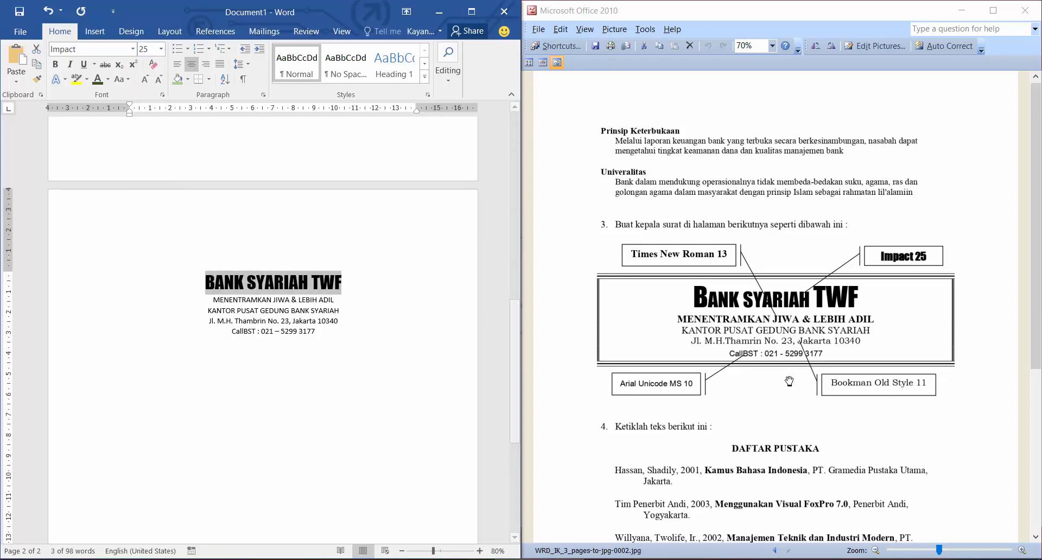
{"action": "left_click", "coordinate": [220, 299]}
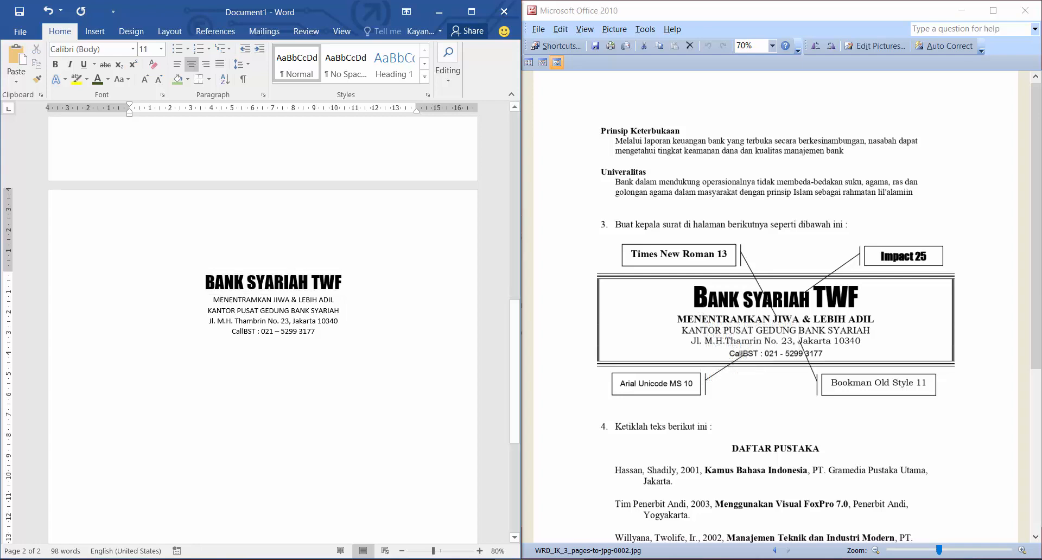
Enlarge the initial B and the word TWF to 36 pt
{"action": "left_click_drag", "start_coordinate": [205, 283], "coordinate": [215, 282]}
{"action": "left_click", "coordinate": [160, 49]}
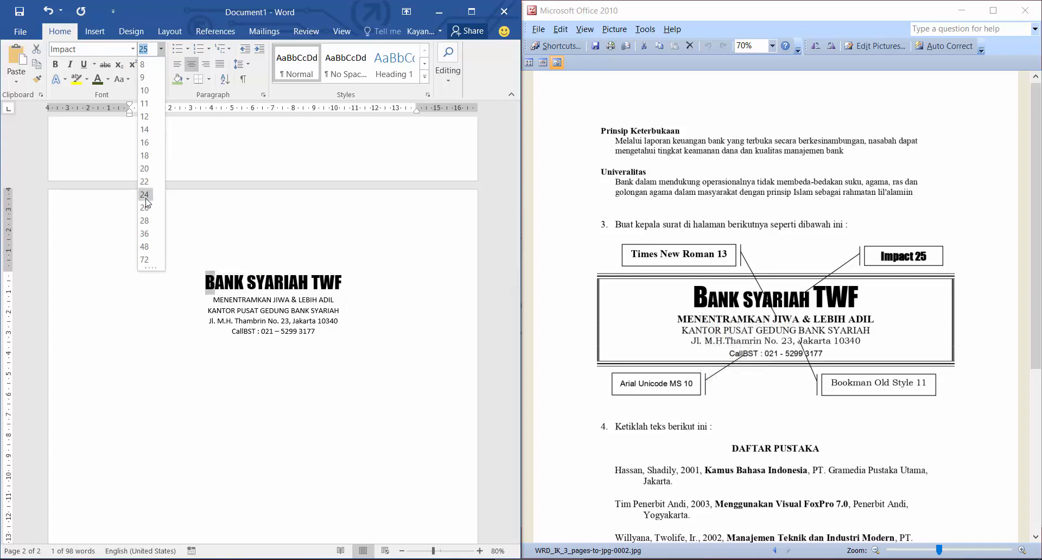
{"action": "left_click", "coordinate": [145, 233]}
{"action": "left_click_drag", "start_coordinate": [346, 292], "coordinate": [313, 290]}
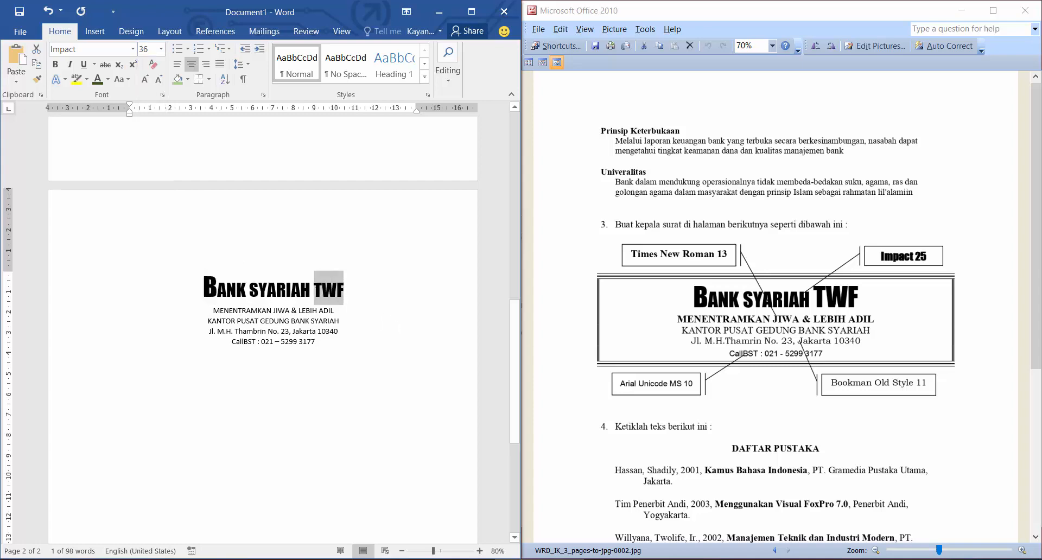
{"action": "left_click", "coordinate": [161, 49]}
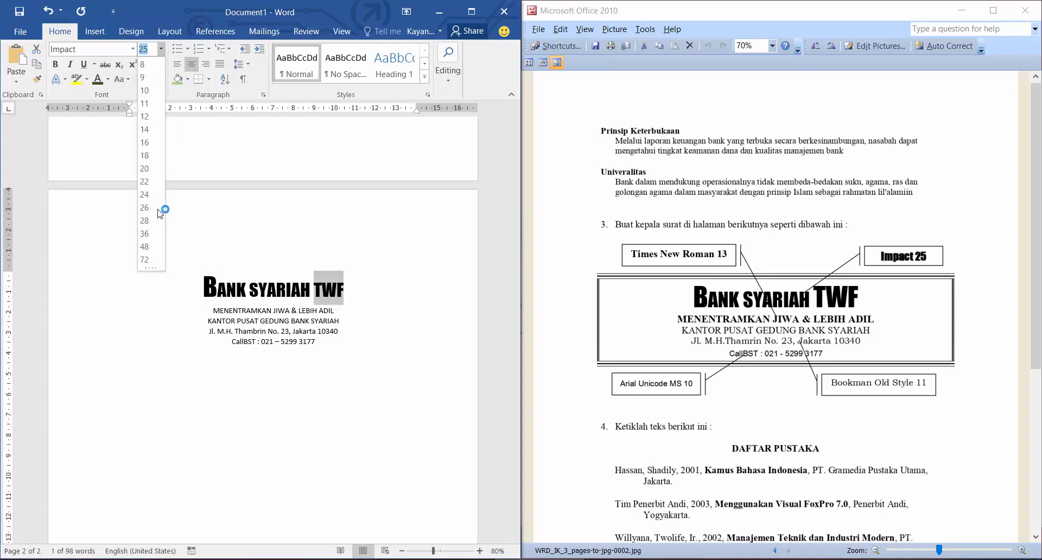
{"action": "left_click", "coordinate": [144, 234]}
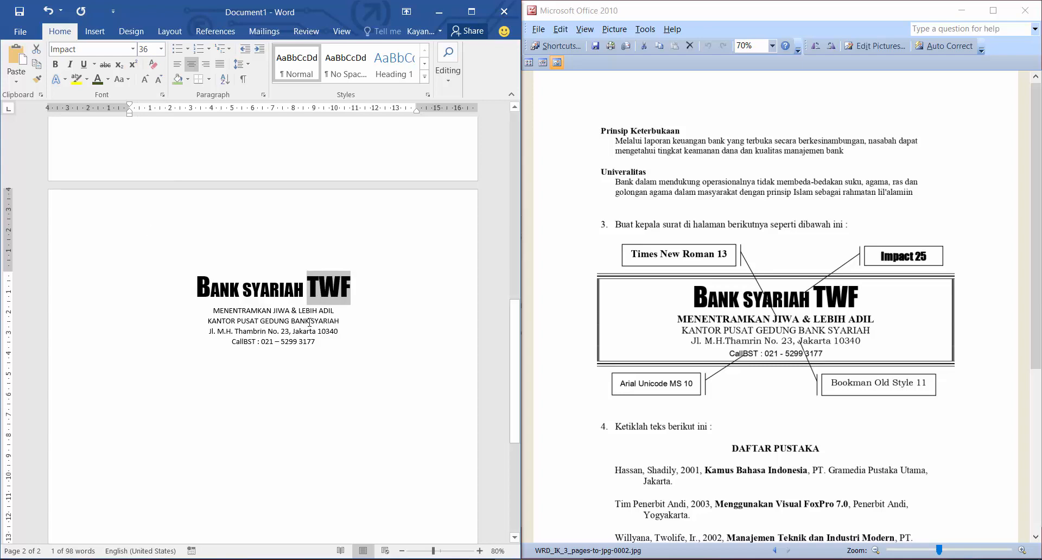
{"action": "left_click", "coordinate": [340, 369]}
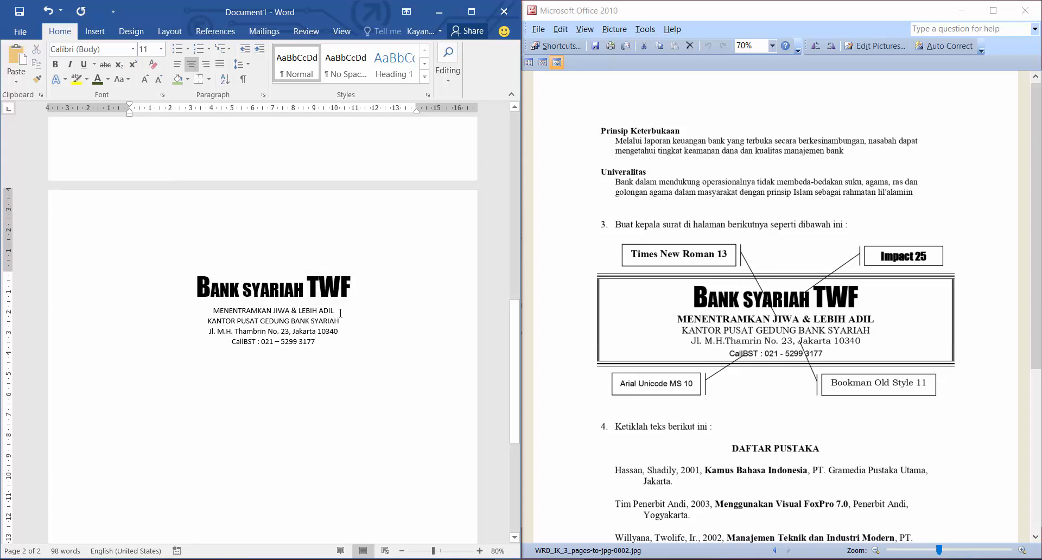
{"action": "left_click_drag", "start_coordinate": [216, 310], "coordinate": [334, 310]}
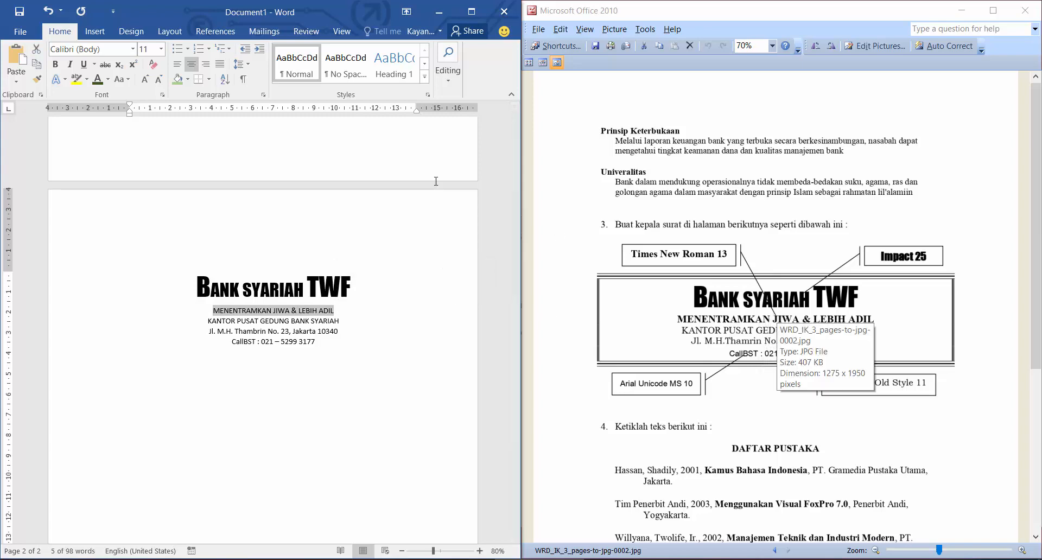
Set the motto line to Times New Roman 13, bold
{"action": "left_click", "coordinate": [132, 49]}
{"action": "key", "text": "Down"}
{"action": "key", "text": "Down"}
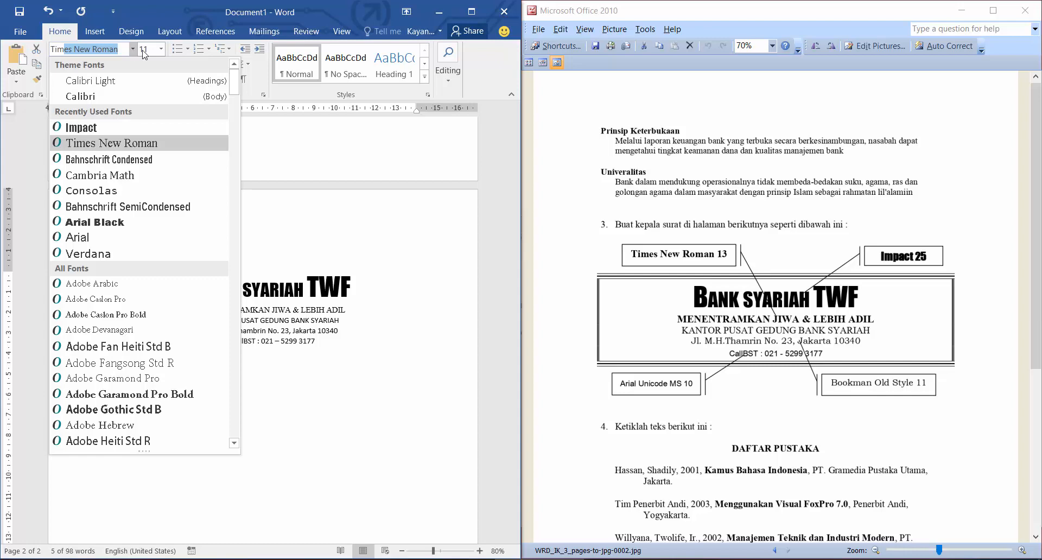
{"action": "key", "text": "Return"}
{"action": "left_click", "coordinate": [161, 49]}
{"action": "left_click", "coordinate": [144, 130]}
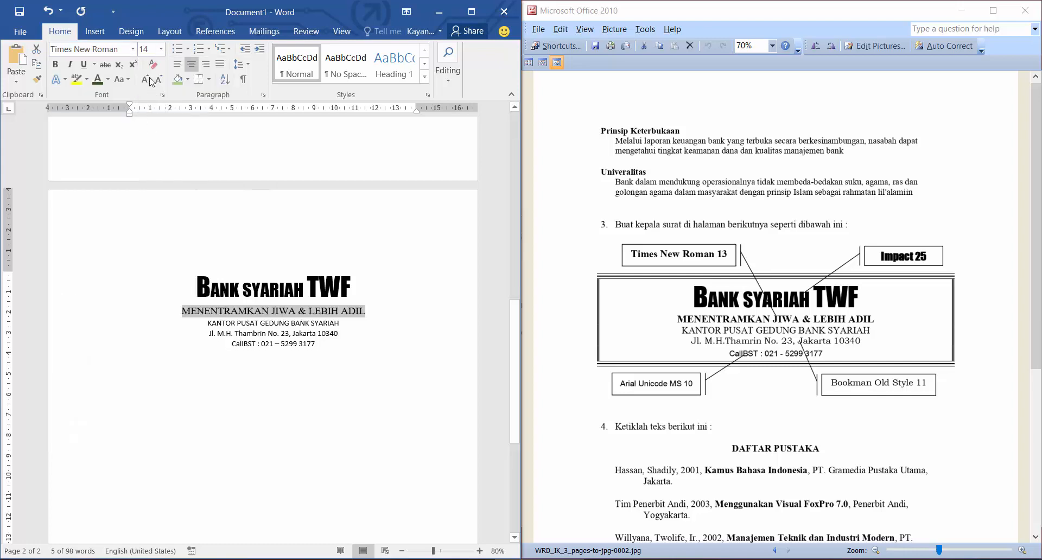
{"action": "type", "text": "13"}
{"action": "key", "text": "Return"}
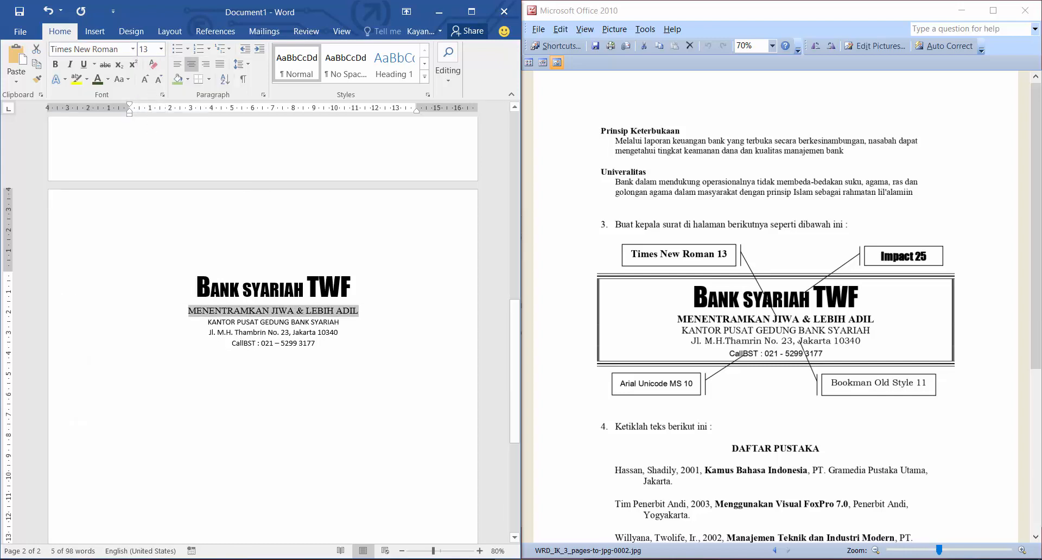
{"action": "left_click", "coordinate": [55, 64]}
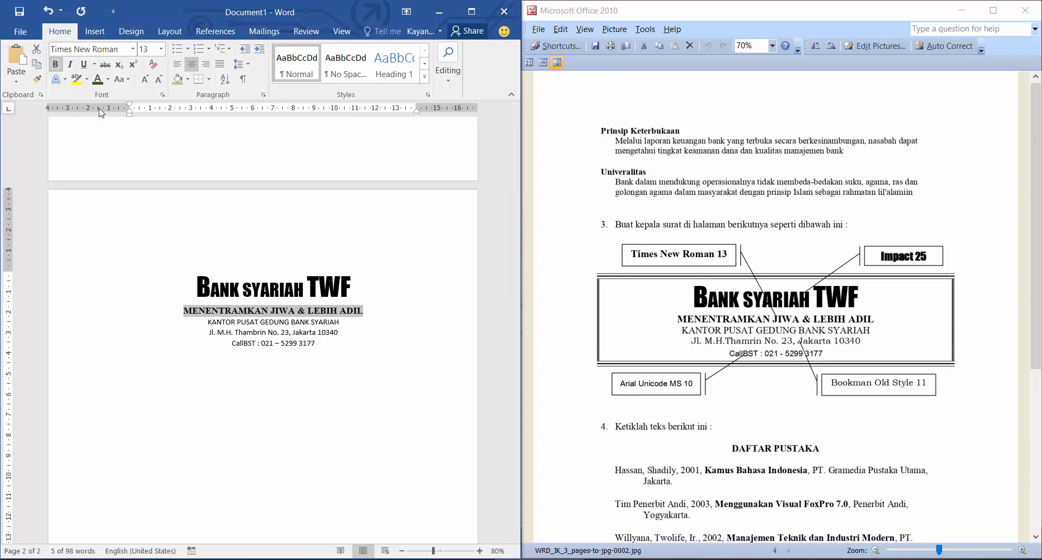
Set the KANTOR PUSAT GEDUNG BANK SYARIAH line to Times New Roman 13
{"action": "left_click", "coordinate": [346, 323]}
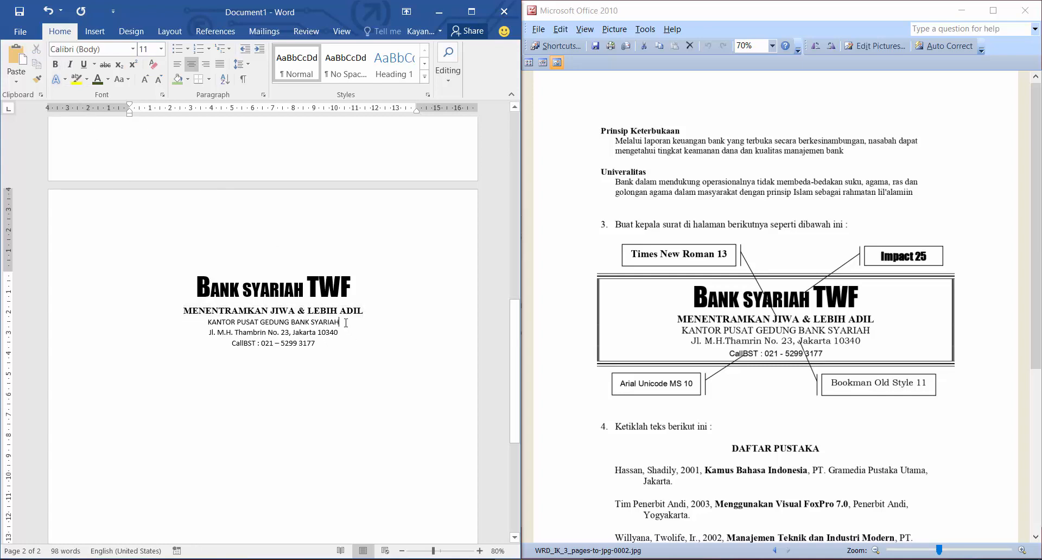
{"action": "key", "text": "shift+Home"}
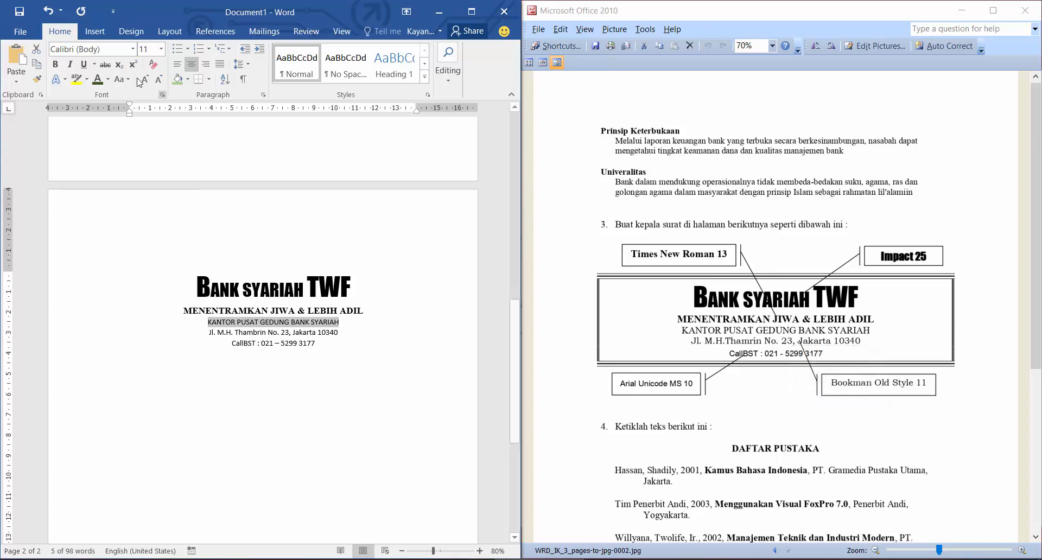
{"action": "left_click", "coordinate": [131, 50]}
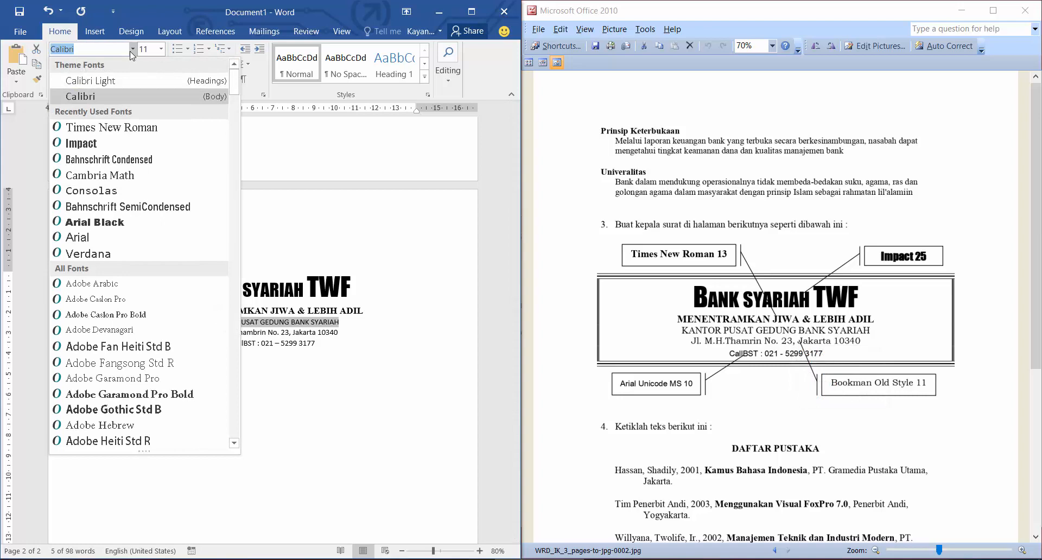
{"action": "key", "text": "Down"}
{"action": "key", "text": "Tab"}
{"action": "type", "text": "13"}
{"action": "key", "text": "Return"}
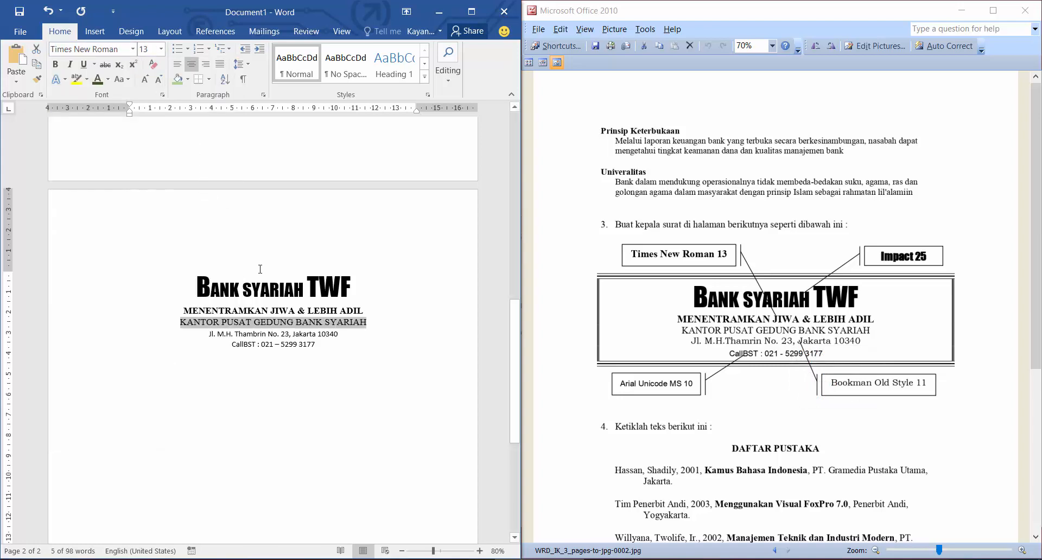
Change the street address line to Bookman Old Style
{"action": "left_click_drag", "start_coordinate": [345, 337], "coordinate": [208, 334]}
{"action": "left_click", "coordinate": [132, 53]}
{"action": "type", "text": "Bookman Old Style"}
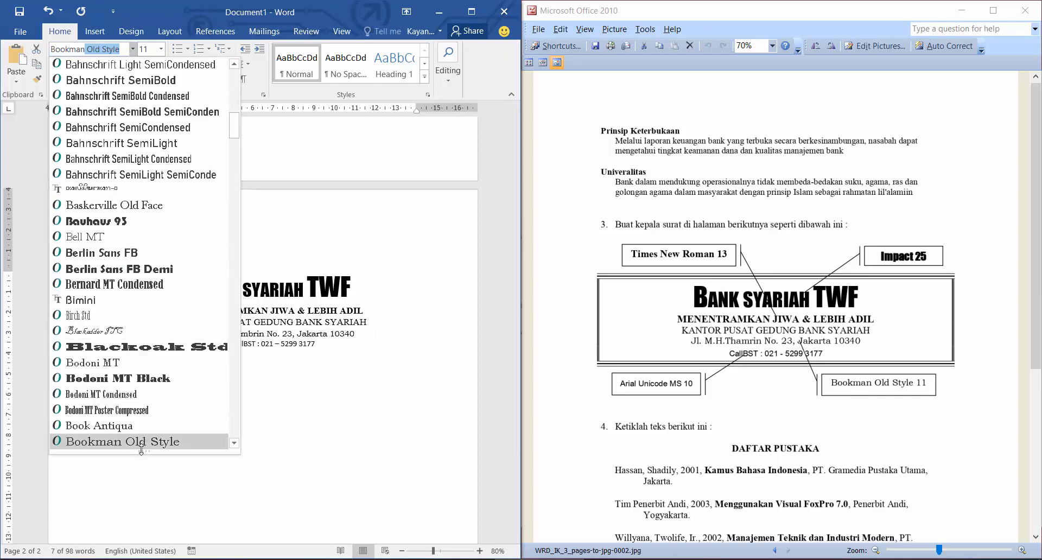
{"action": "left_click", "coordinate": [143, 442]}
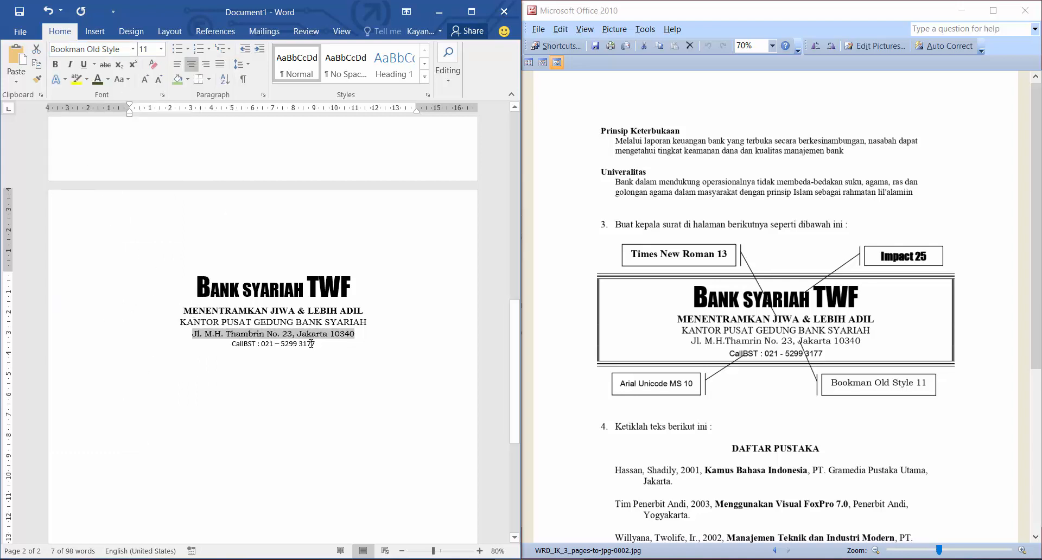
Set the CallBST phone line to Arial Unicode MS 10, then select all five lines
{"action": "left_click_drag", "start_coordinate": [320, 346], "coordinate": [231, 346]}
{"action": "left_click", "coordinate": [133, 49]}
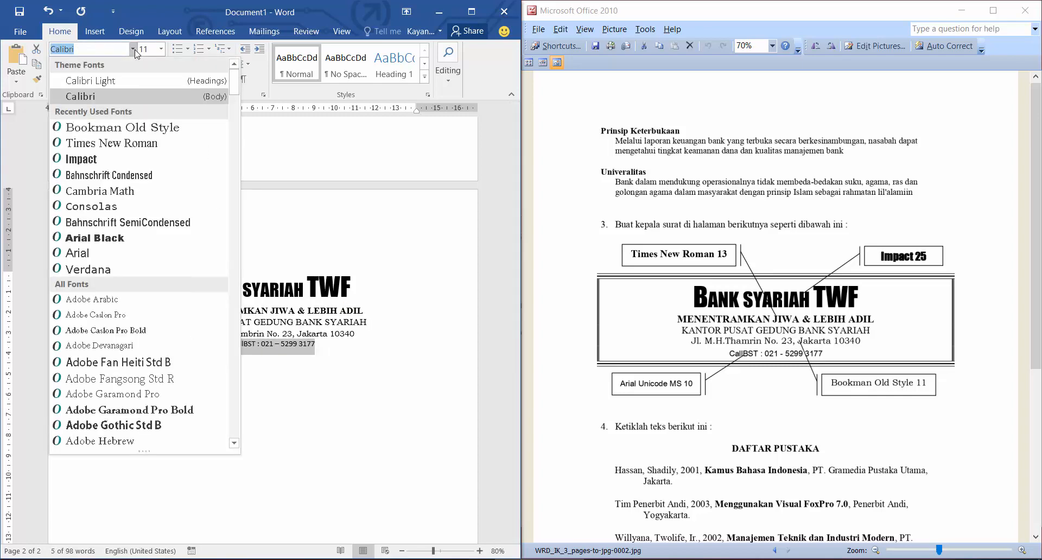
{"action": "type", "text": "Arial "}
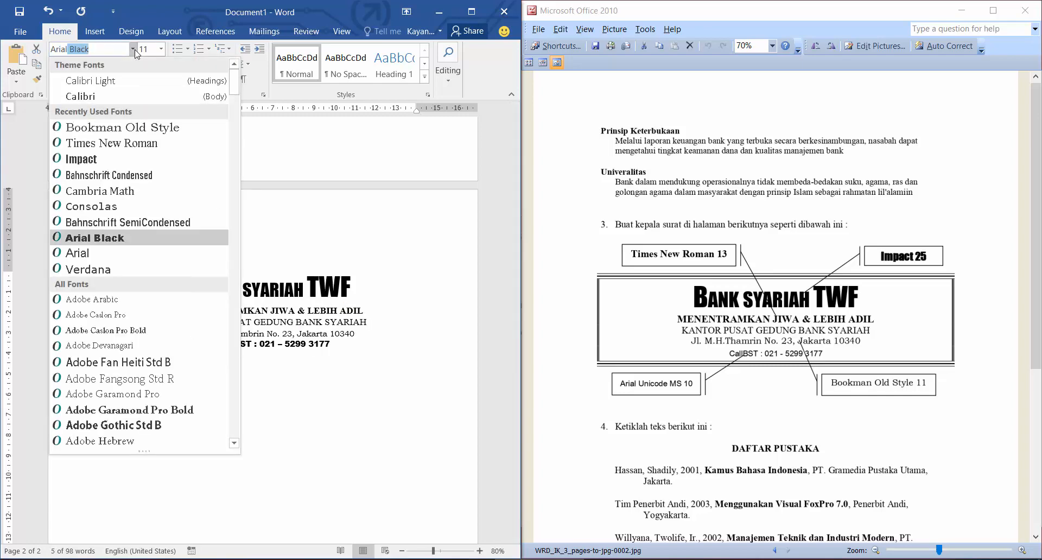
{"action": "type", "text": "Unicode MS"}
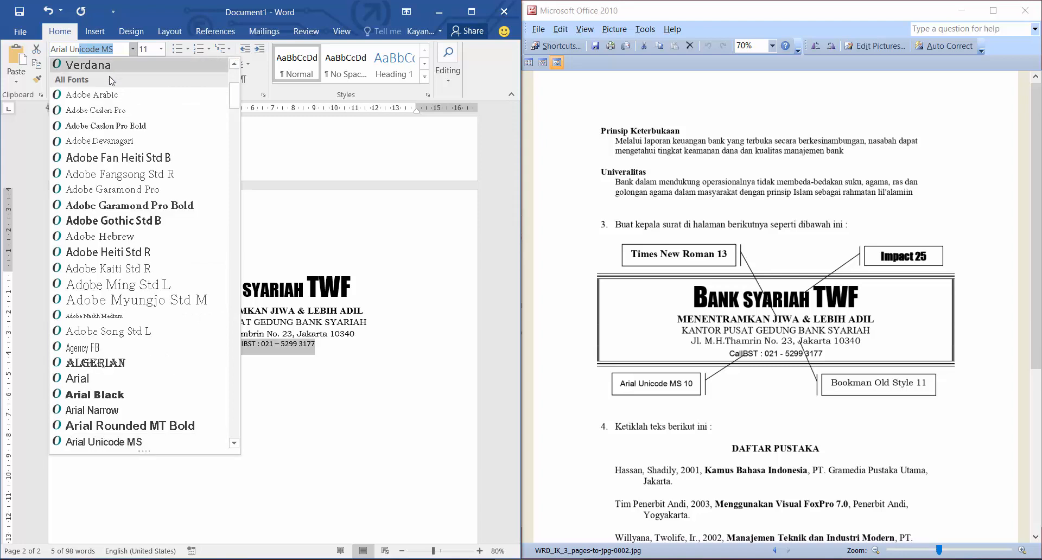
{"action": "left_click", "coordinate": [103, 441]}
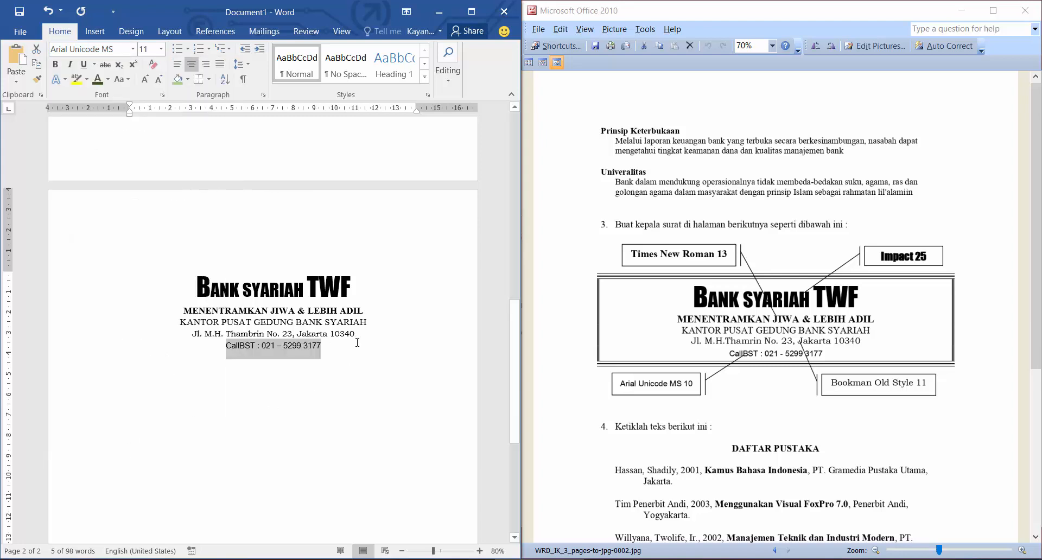
{"action": "left_click", "coordinate": [161, 49]}
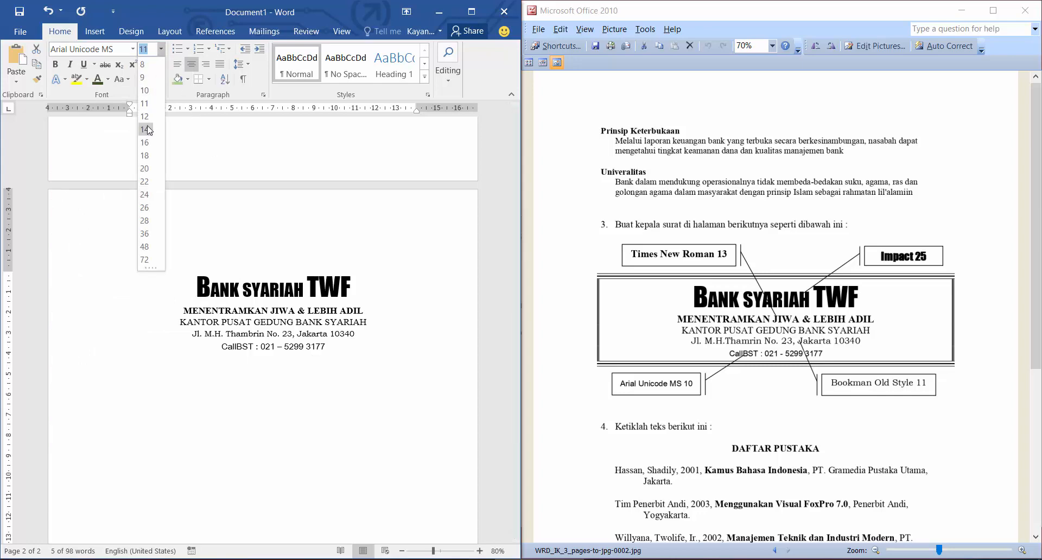
{"action": "left_click", "coordinate": [145, 91]}
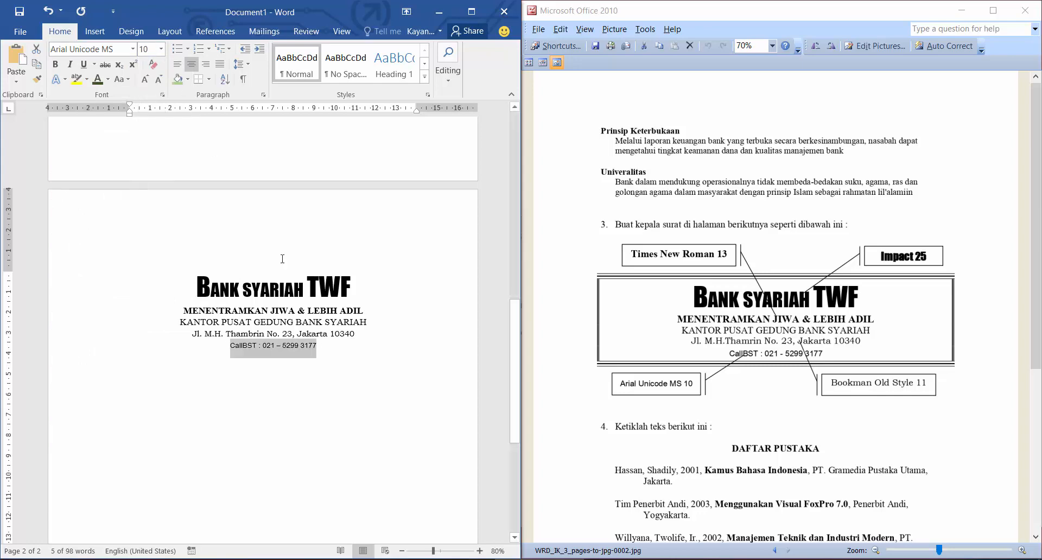
{"action": "left_click", "coordinate": [371, 365]}
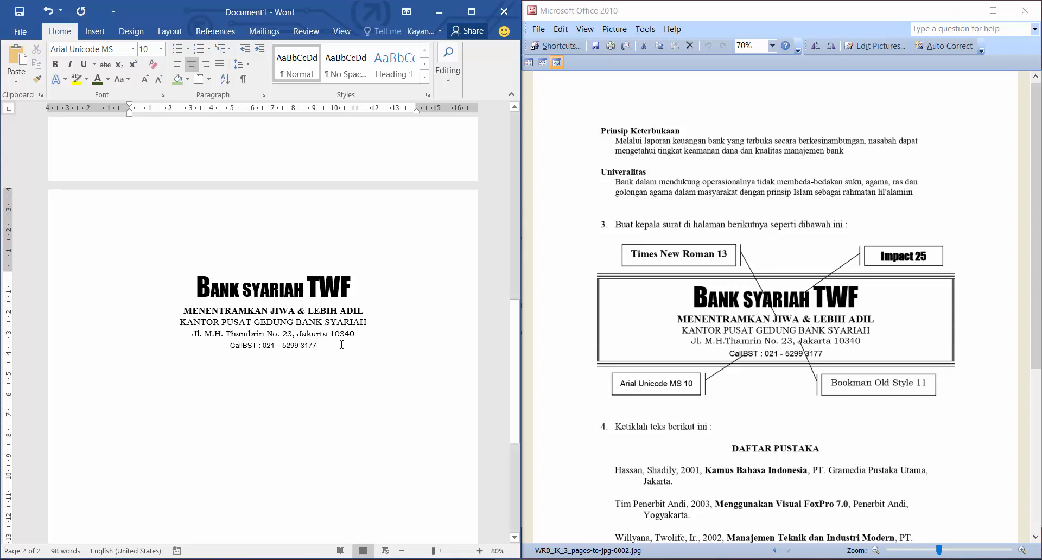
{"action": "left_click_drag", "start_coordinate": [341, 345], "coordinate": [162, 285]}
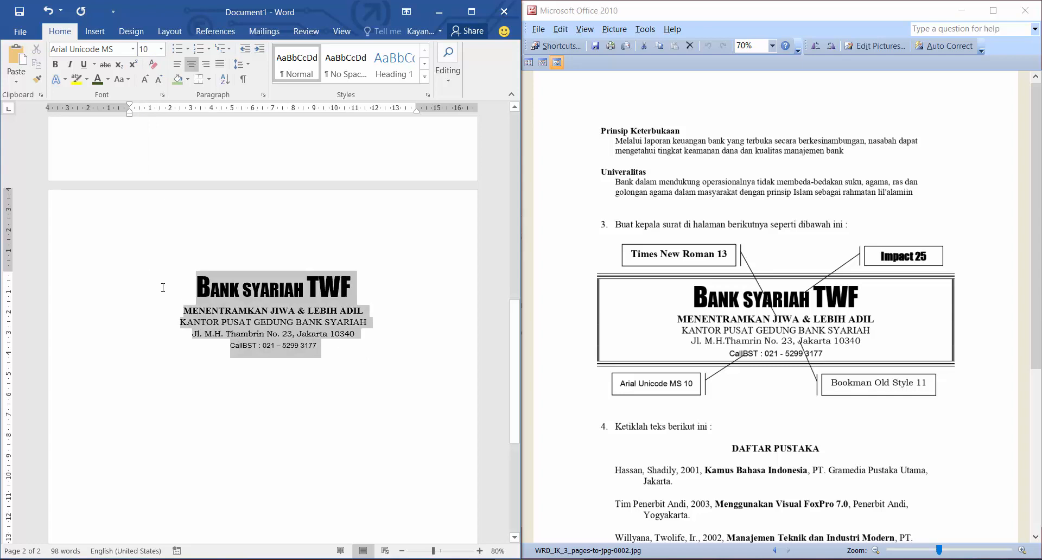
In Borders and Shading, choose a thick 2¼ pt line with left and right sides off
{"action": "left_click", "coordinate": [210, 80]}
{"action": "left_click", "coordinate": [256, 330]}
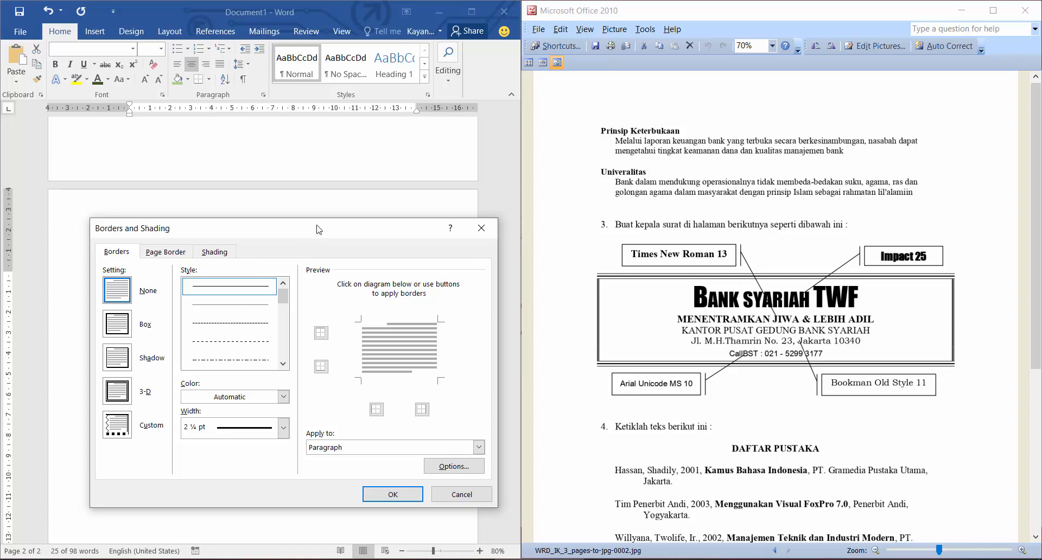
{"action": "left_click_drag", "start_coordinate": [317, 227], "coordinate": [288, 119]}
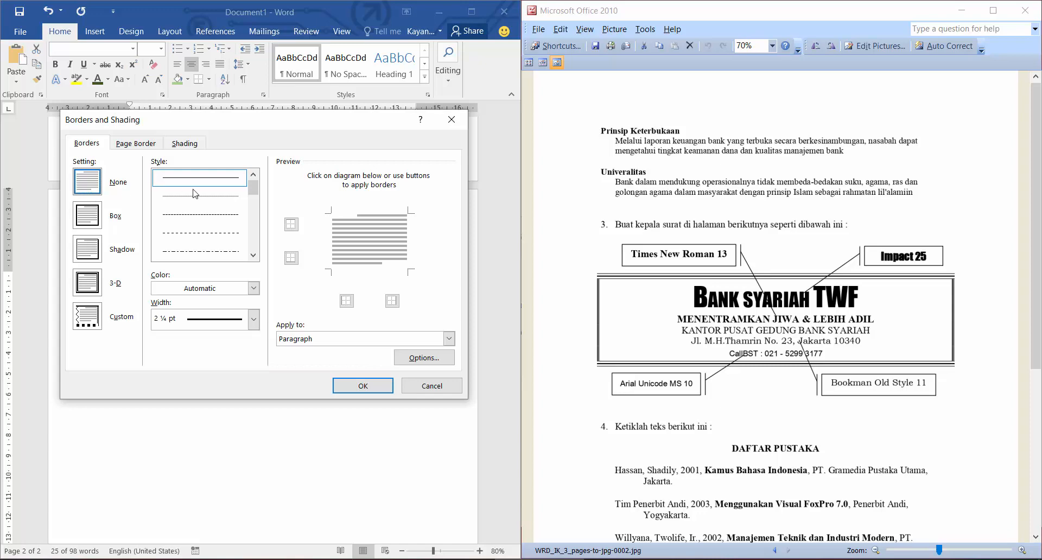
{"action": "left_click_drag", "start_coordinate": [253, 194], "coordinate": [254, 203]}
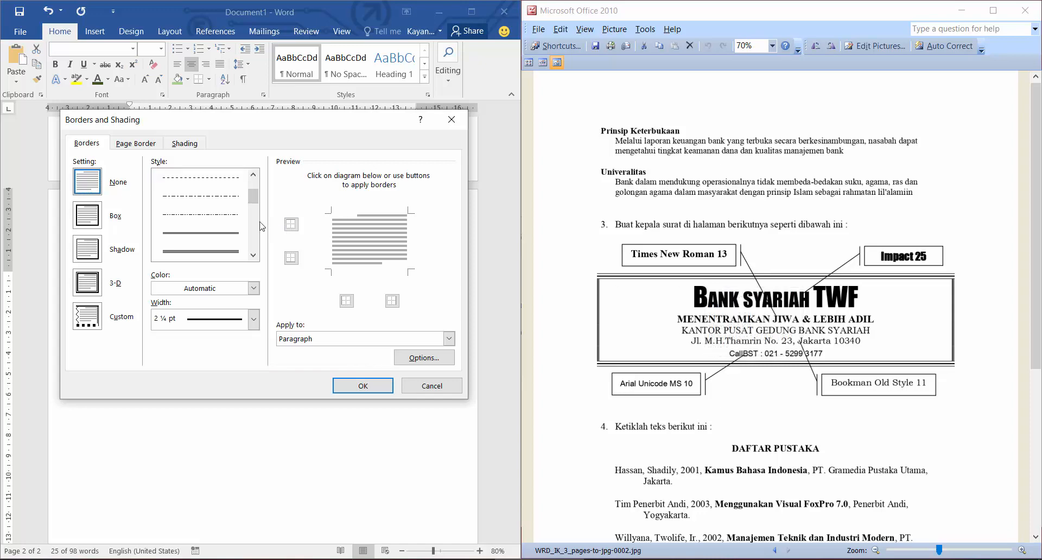
{"action": "left_click_drag", "start_coordinate": [253, 200], "coordinate": [253, 217]}
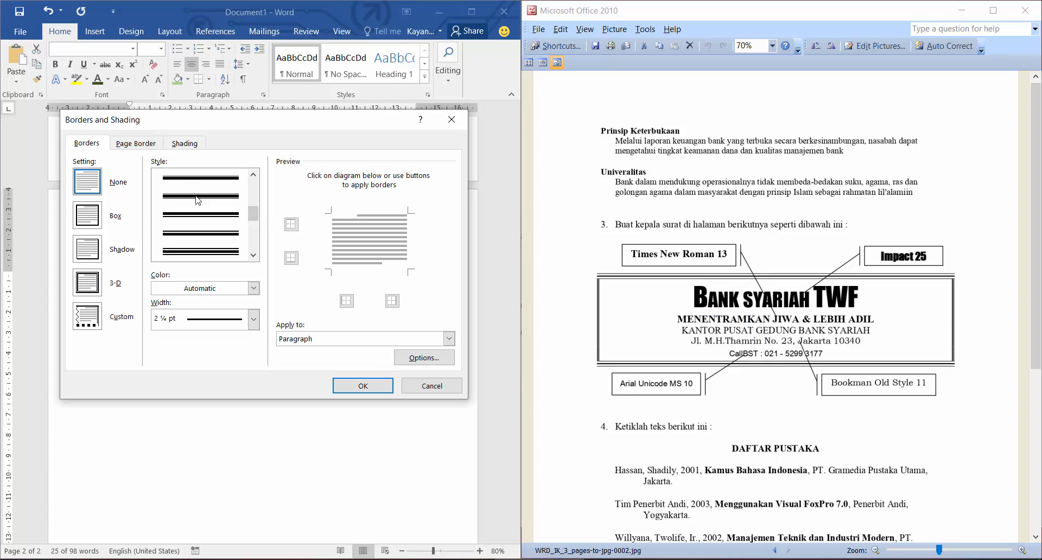
{"action": "left_click", "coordinate": [181, 211]}
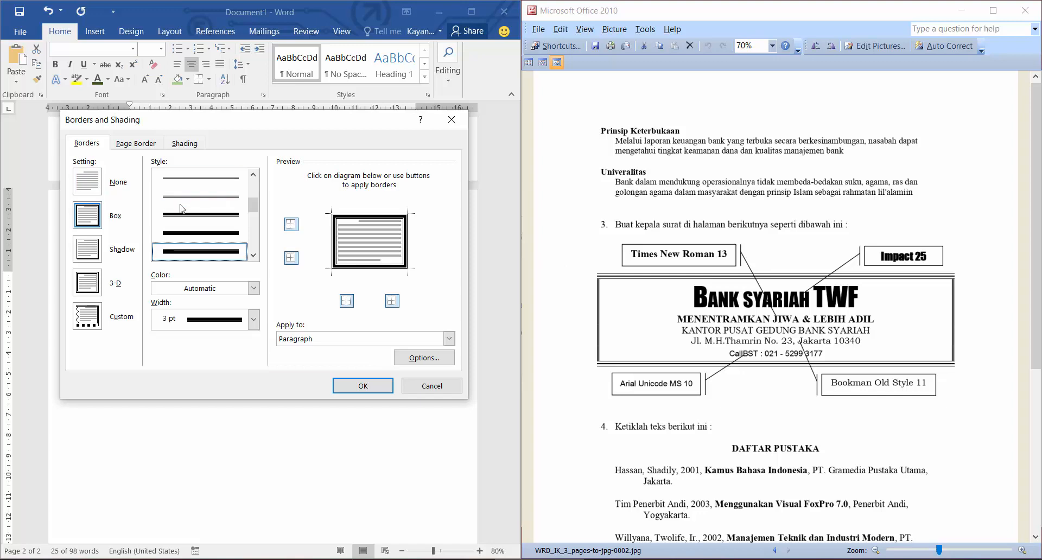
{"action": "left_click", "coordinate": [253, 319]}
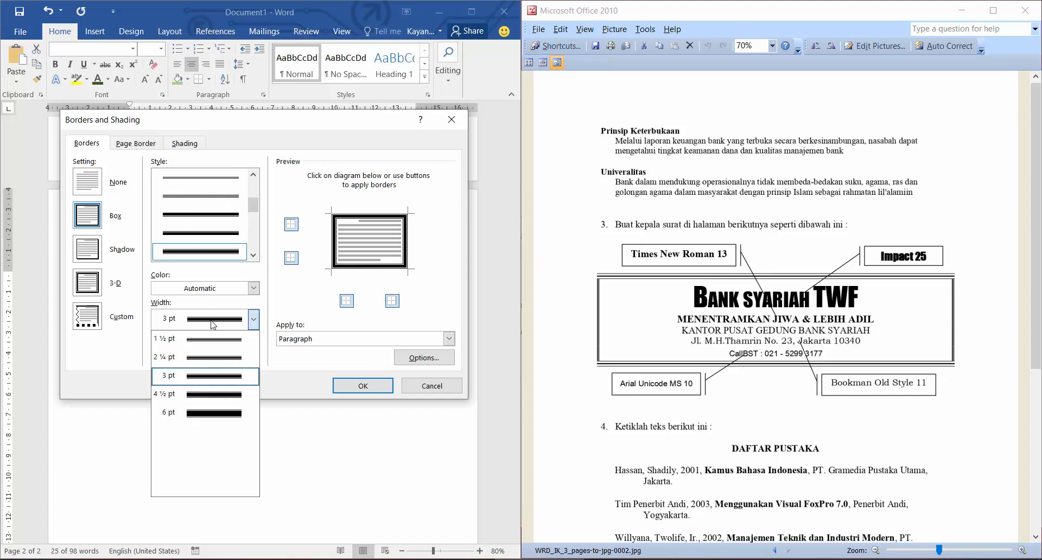
{"action": "left_click", "coordinate": [205, 358]}
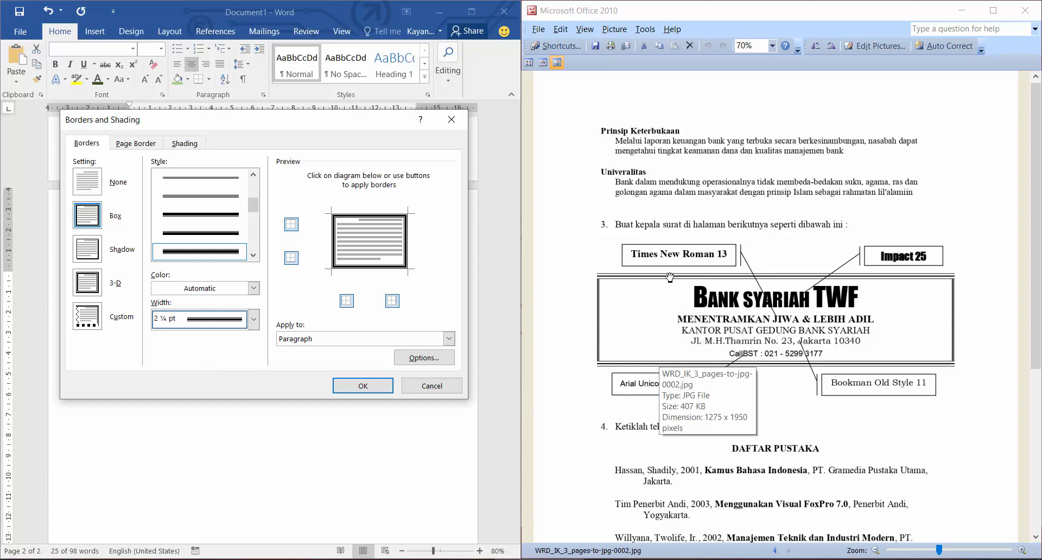
{"action": "left_click", "coordinate": [335, 249]}
{"action": "left_click", "coordinate": [409, 245]}
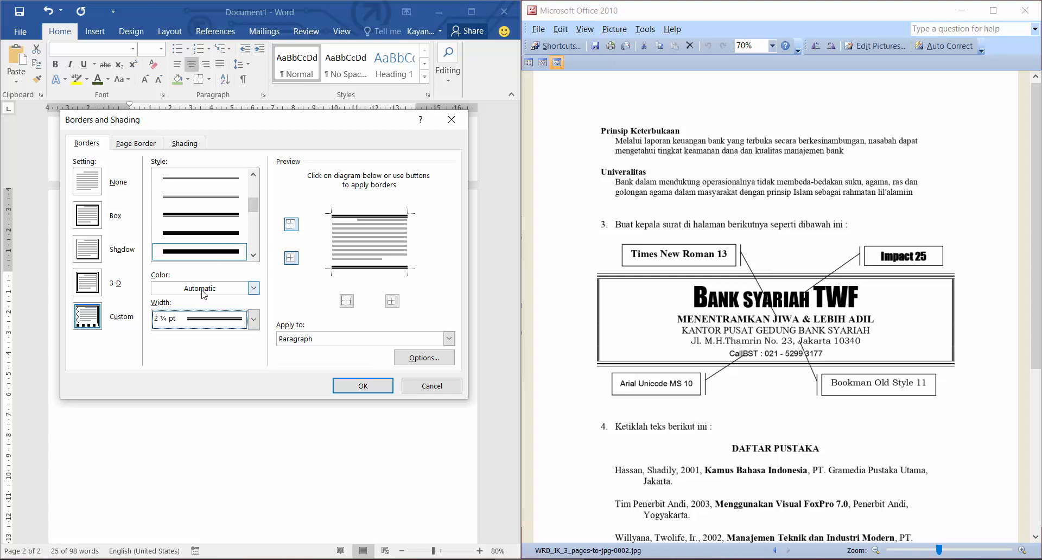
Apply the thick 2¼ pt border to the letterhead's top and bottom only
{"action": "left_click", "coordinate": [183, 321]}
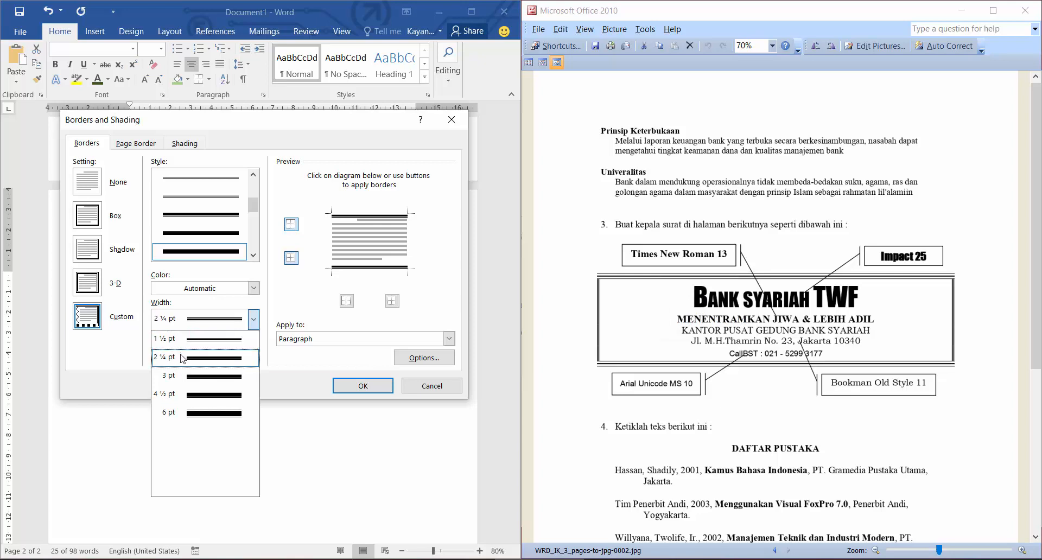
{"action": "left_click", "coordinate": [179, 358]}
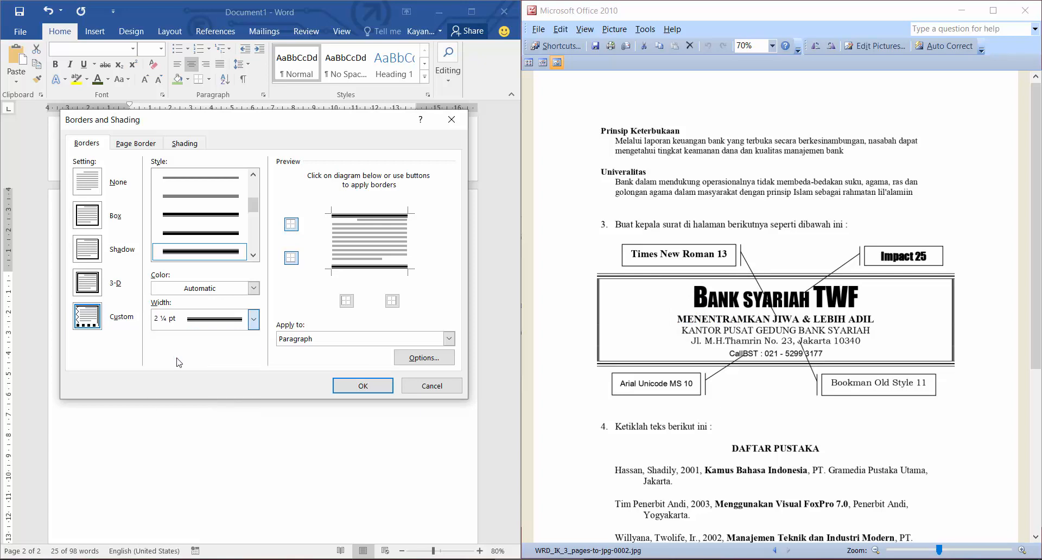
{"action": "left_click", "coordinate": [367, 216]}
{"action": "left_click", "coordinate": [362, 269]}
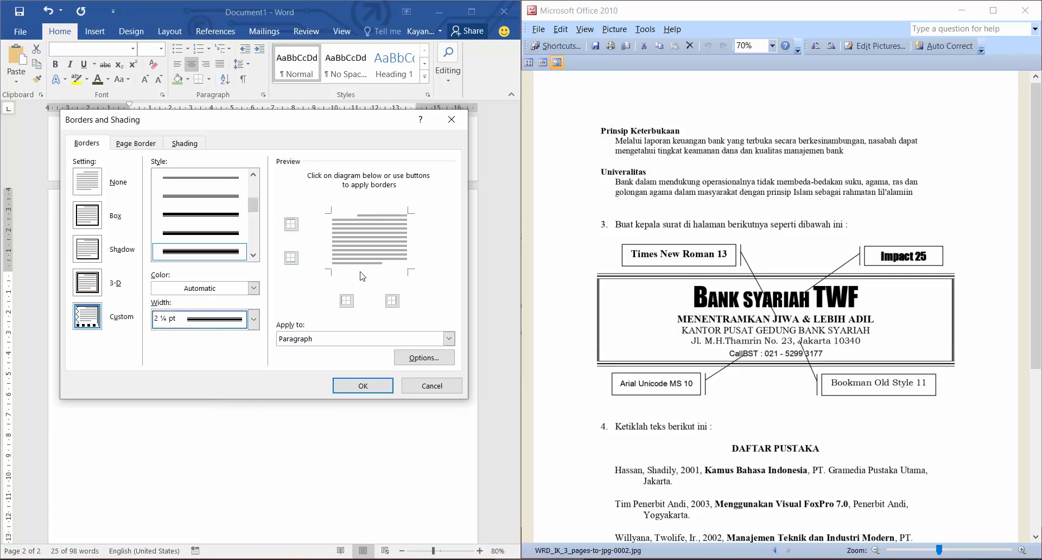
{"action": "left_click", "coordinate": [368, 217]}
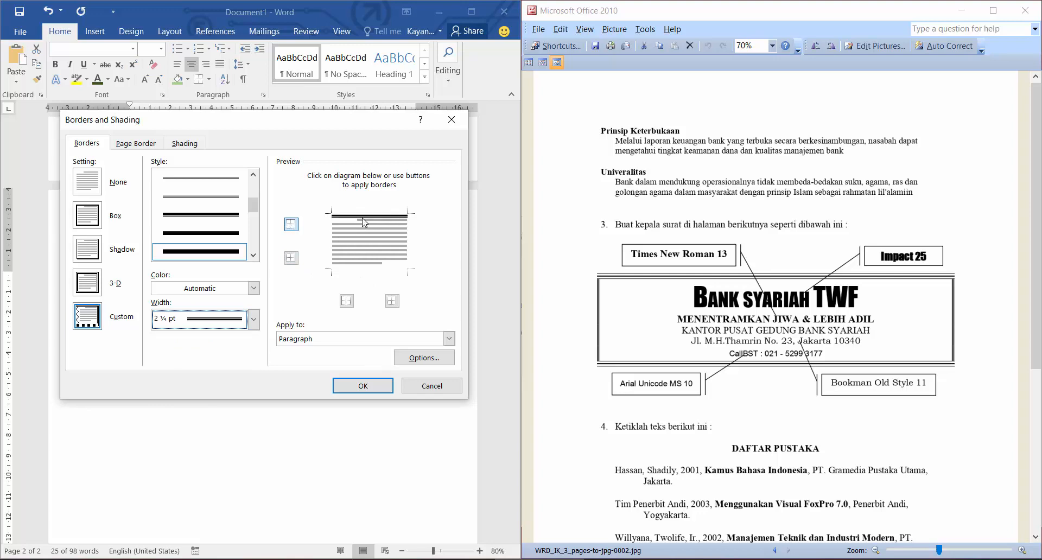
{"action": "left_click", "coordinate": [373, 276]}
{"action": "left_click", "coordinate": [377, 274]}
{"action": "left_click", "coordinate": [371, 273]}
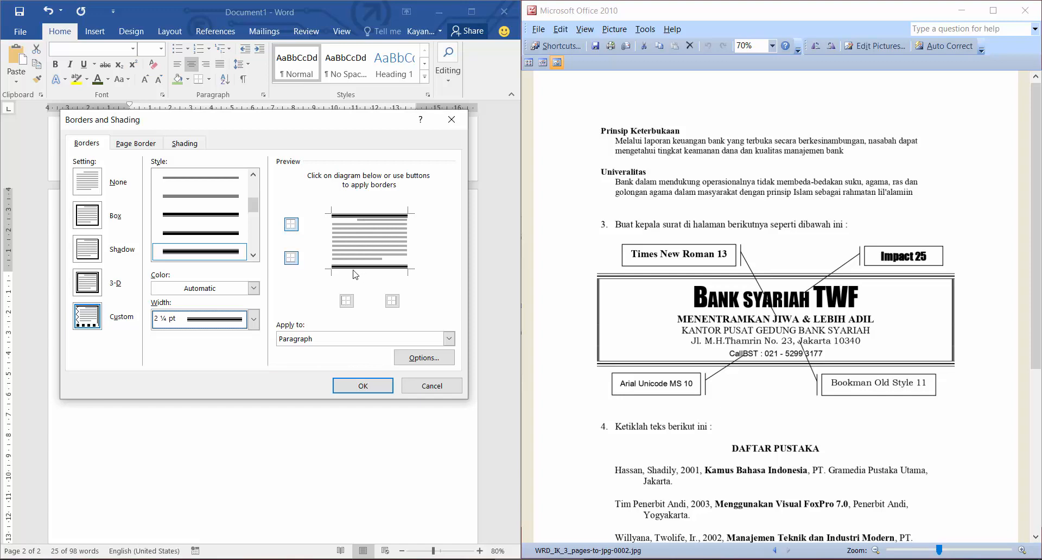
{"action": "left_click", "coordinate": [365, 385]}
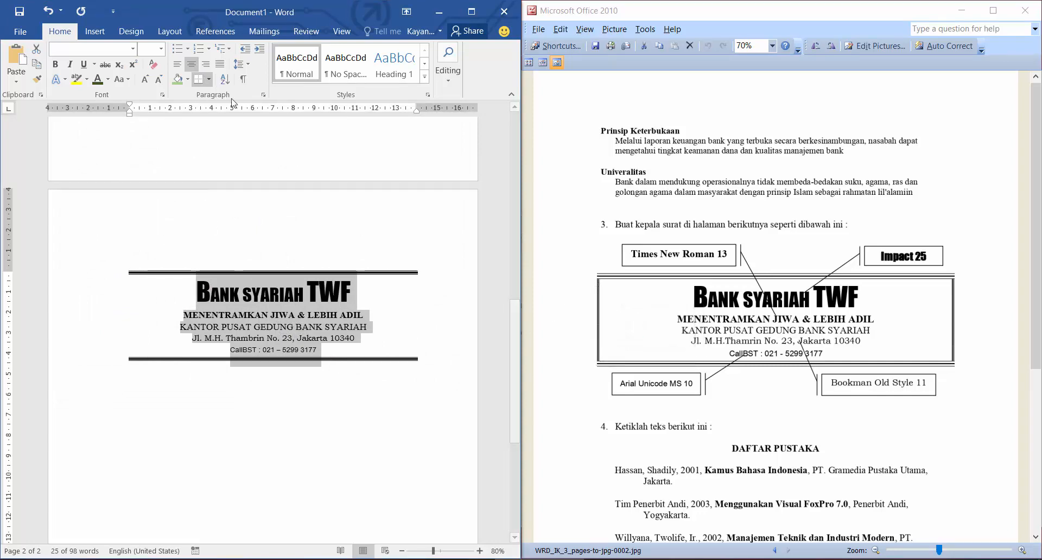
Change the letterhead border to a single 3 pt line on all four sides
{"action": "left_click", "coordinate": [208, 79]}
{"action": "left_click", "coordinate": [234, 395]}
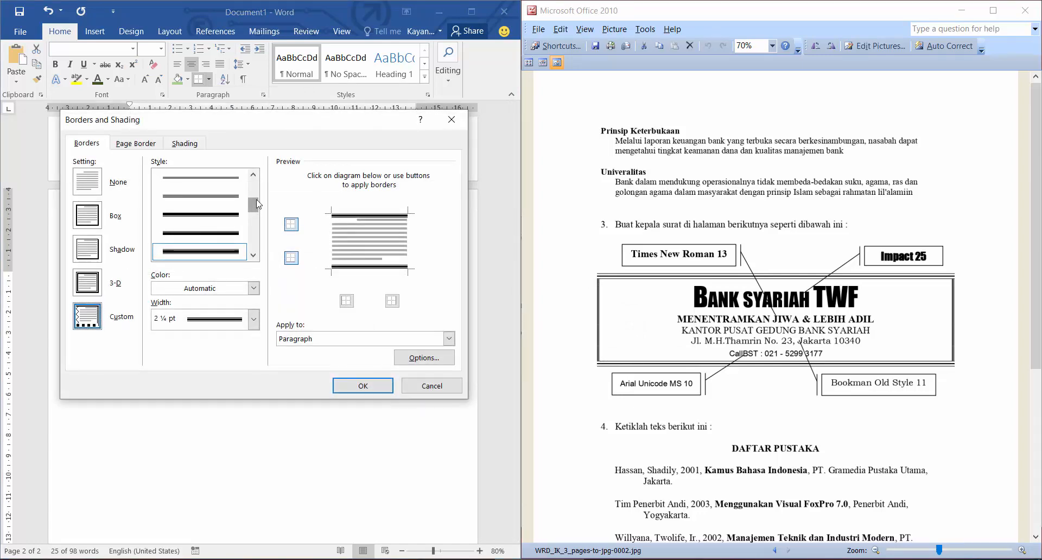
{"action": "left_click_drag", "start_coordinate": [259, 204], "coordinate": [253, 184]}
{"action": "left_click", "coordinate": [217, 177]}
{"action": "left_click", "coordinate": [221, 324]}
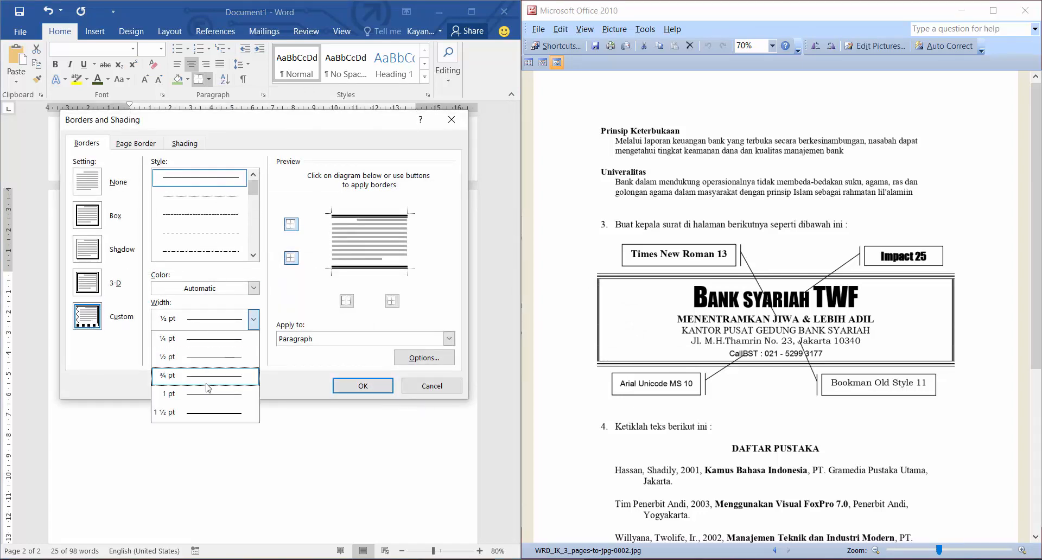
{"action": "scroll", "coordinate": [206, 388], "scroll_direction": "down", "scroll_amount": 1}
{"action": "left_click", "coordinate": [215, 398]}
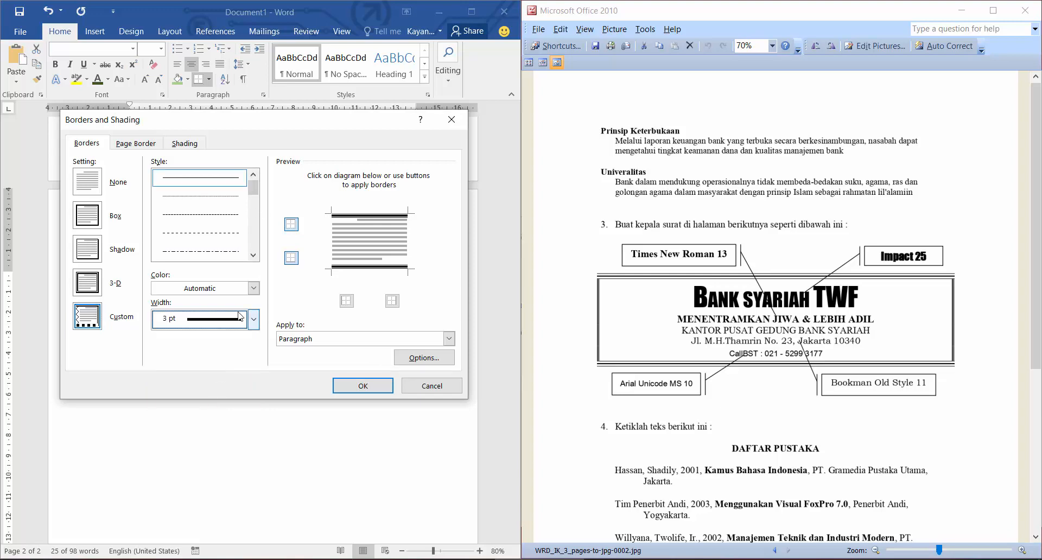
{"action": "left_click", "coordinate": [336, 247]}
{"action": "left_click", "coordinate": [408, 248]}
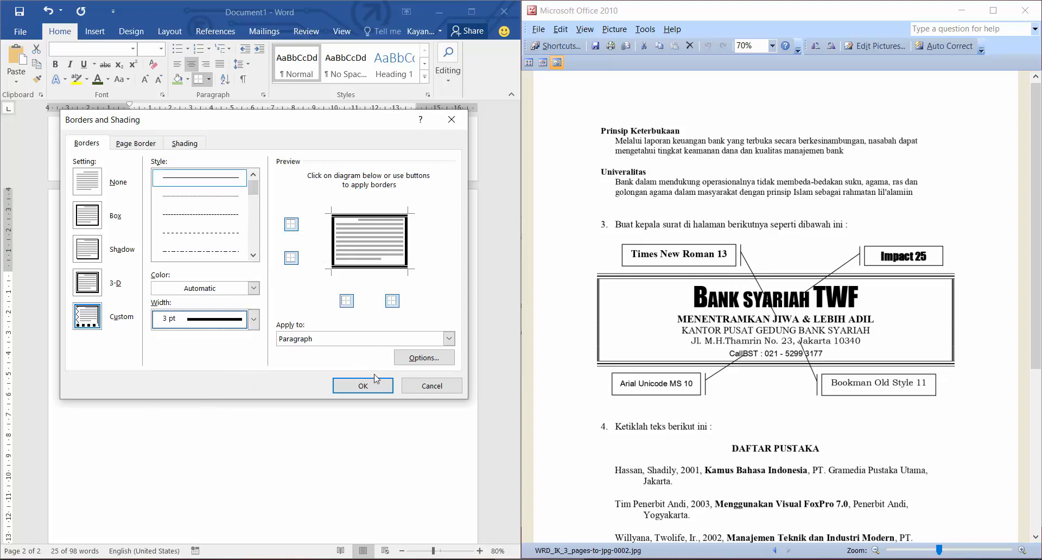
{"action": "left_click", "coordinate": [375, 383]}
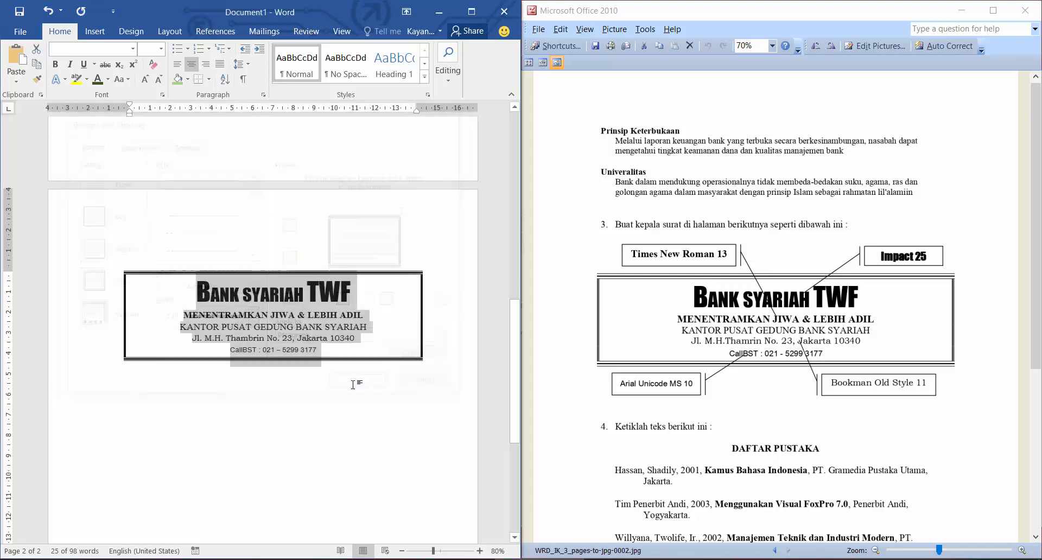
{"action": "left_click", "coordinate": [314, 417]}
{"action": "scroll", "coordinate": [365, 419], "scroll_direction": "down", "scroll_amount": 3}
{"action": "left_click", "coordinate": [743, 452]}
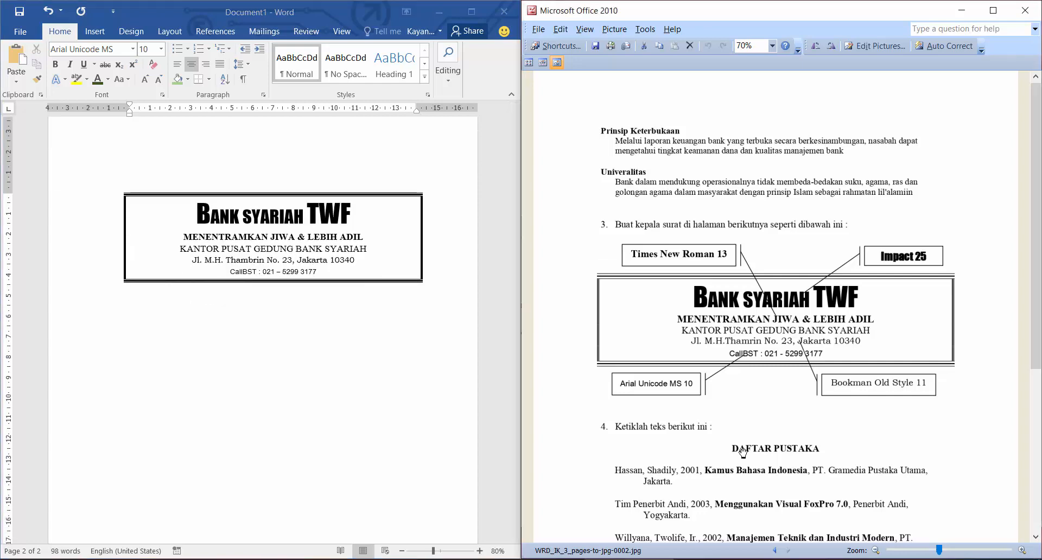
Add a justified placeholder paragraph with a hanging indent below the framed letterhead
{"action": "scroll", "coordinate": [743, 452], "scroll_direction": "down", "scroll_amount": 3}
{"action": "scroll", "coordinate": [653, 419], "scroll_direction": "down", "scroll_amount": 3}
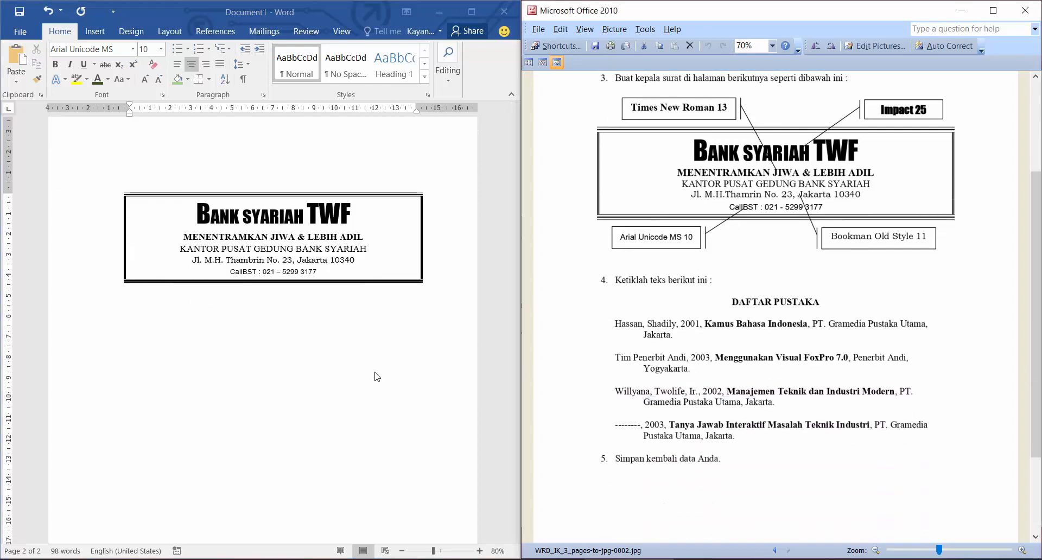
{"action": "left_click", "coordinate": [276, 348]}
{"action": "double_click", "coordinate": [281, 328]}
{"action": "key", "text": "ctrl+z"}
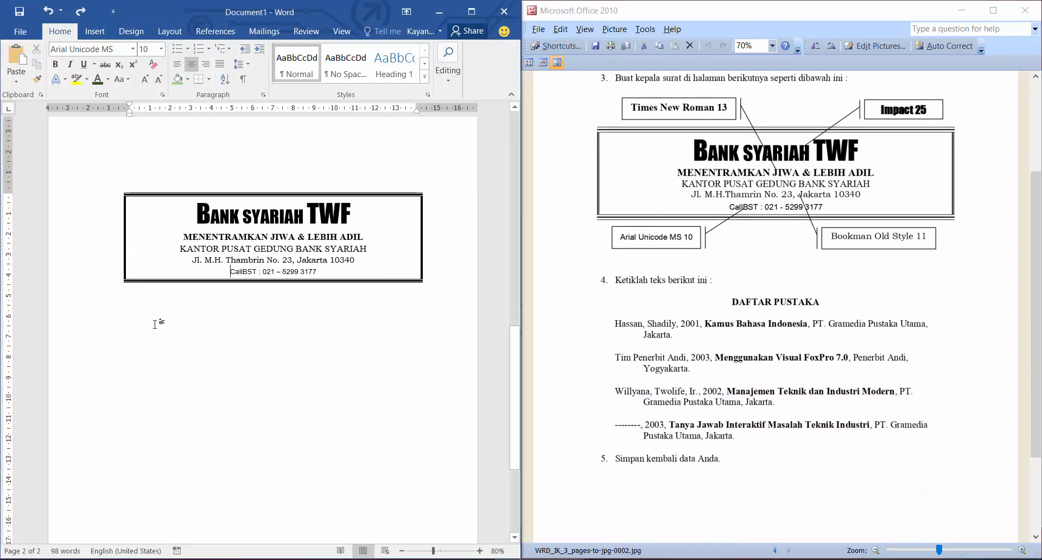
{"action": "double_click", "coordinate": [220, 331]}
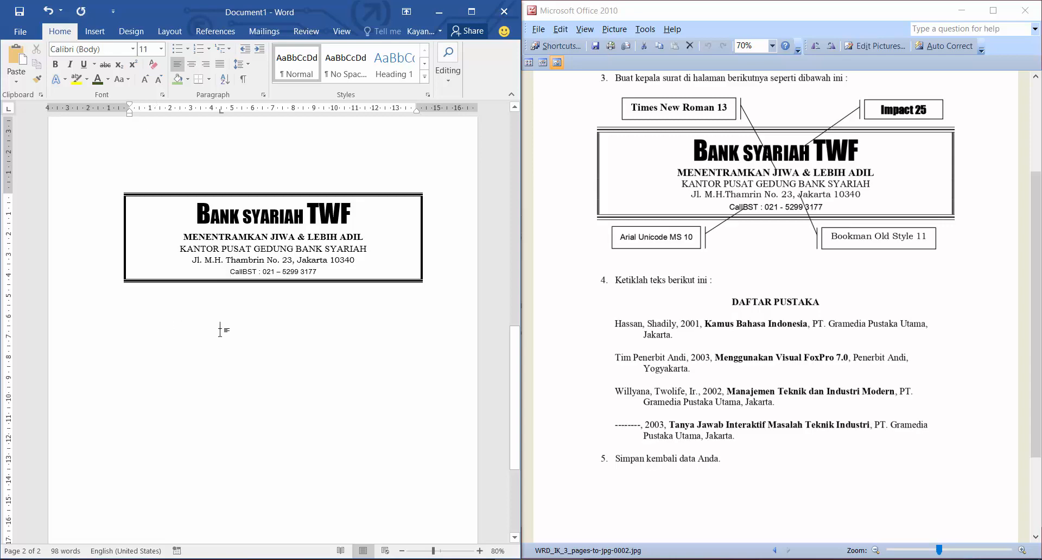
{"action": "key", "text": "ctrl+j"}
{"action": "type", "text": "Haa"}
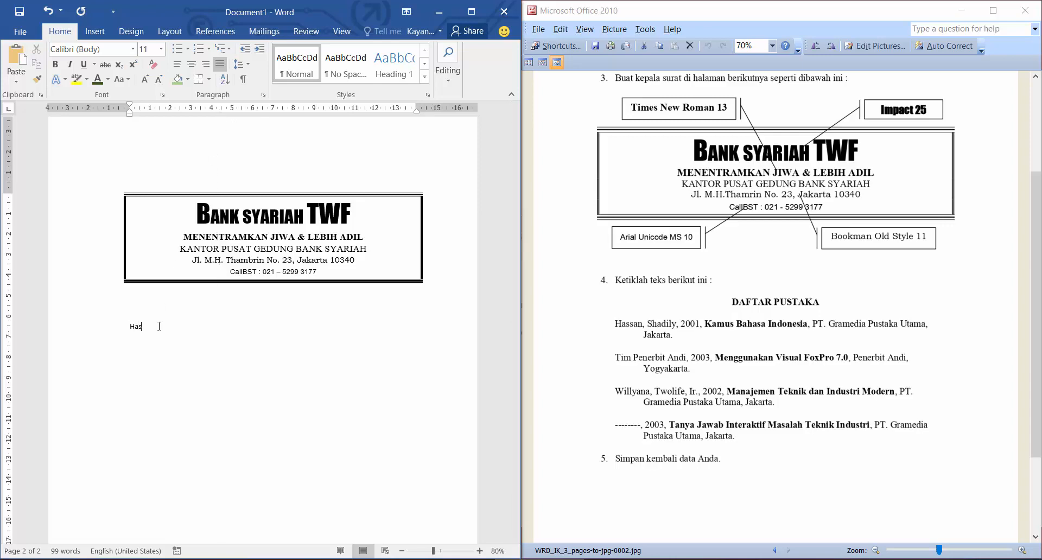
{"action": "type", "text": "san asdam dasdm adma ldamdl amals dl;adasl;d asl;d ;admal;sdasd ;la,sd la,as asd ald al;dald"}
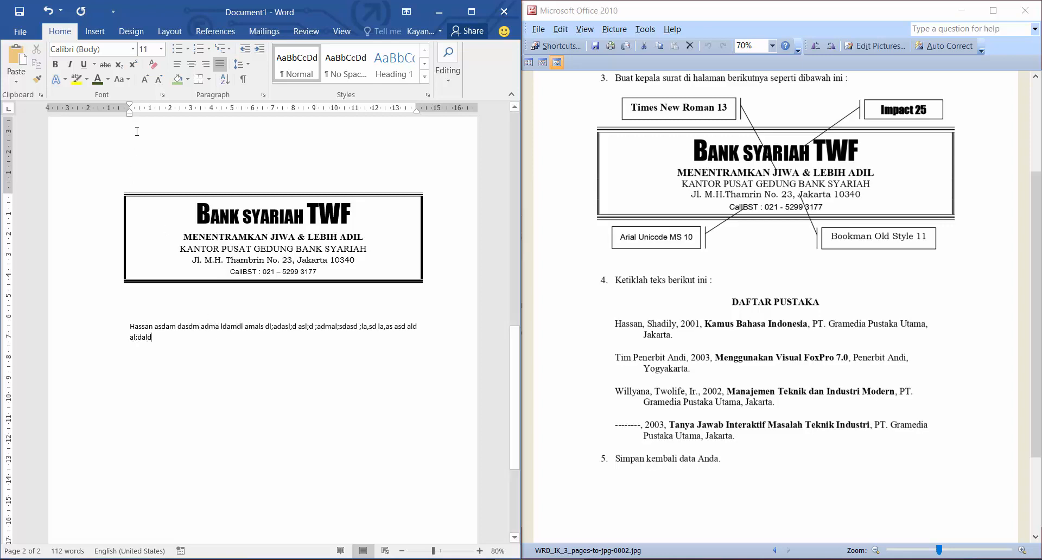
{"action": "left_click_drag", "start_coordinate": [130, 113], "coordinate": [150, 114]}
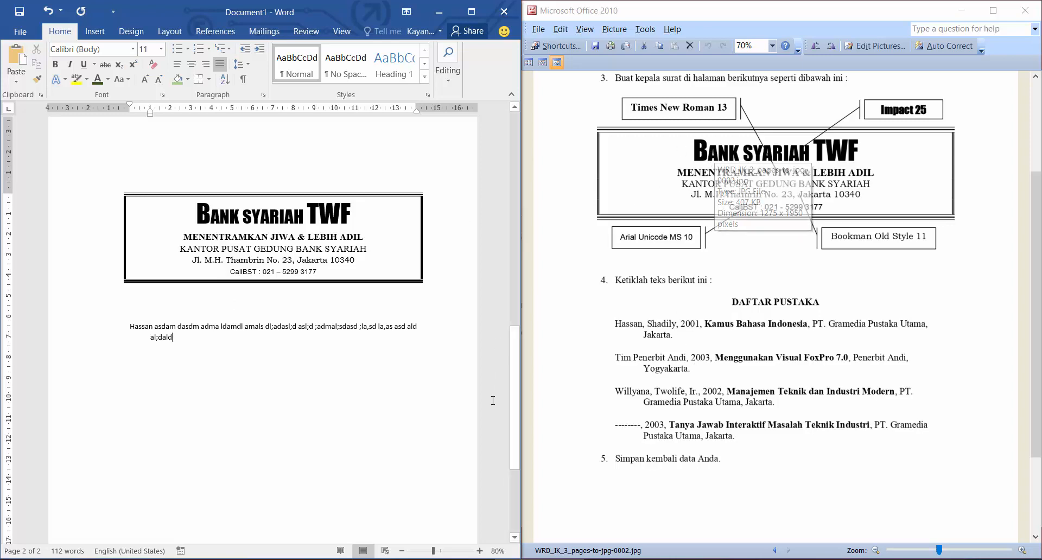
{"action": "key", "text": "Tab"}
{"action": "left_click_drag", "start_coordinate": [515, 390], "coordinate": [518, 208]}
{"action": "left_click", "coordinate": [231, 361]}
Scroll up and bring the Notepad notes to the front
{"action": "scroll", "coordinate": [672, 200], "scroll_direction": "up", "scroll_amount": 3}
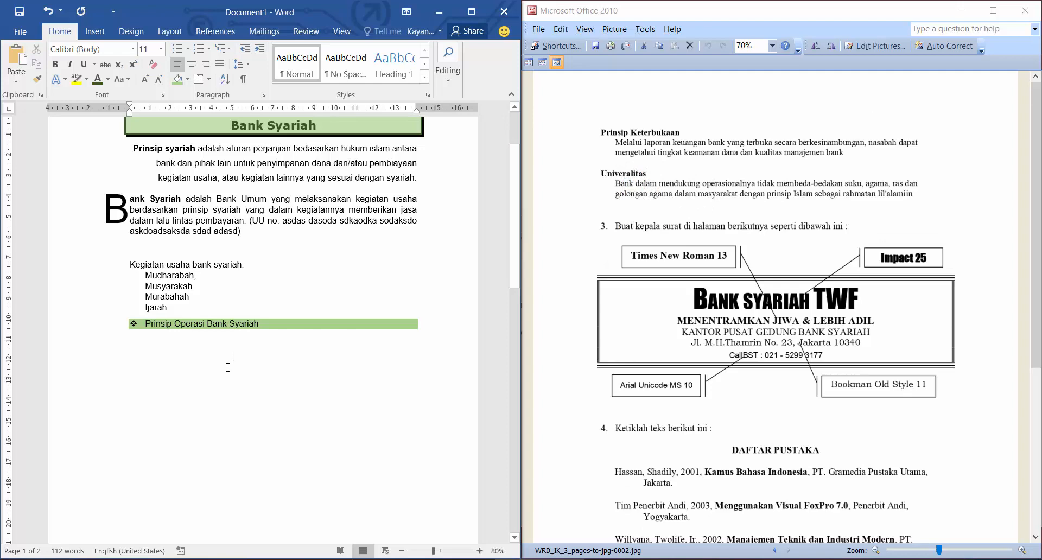
{"action": "left_click", "coordinate": [603, 559]}
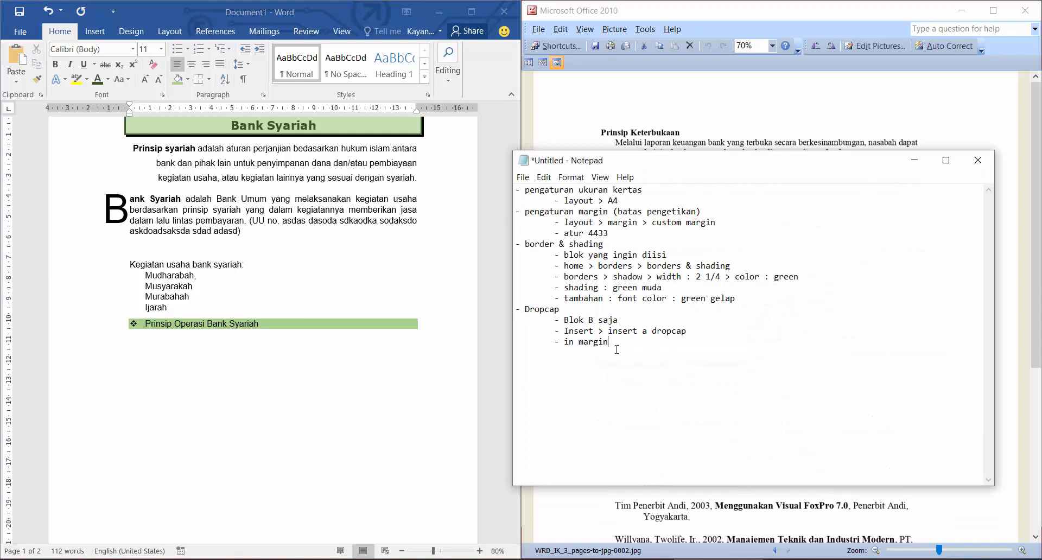